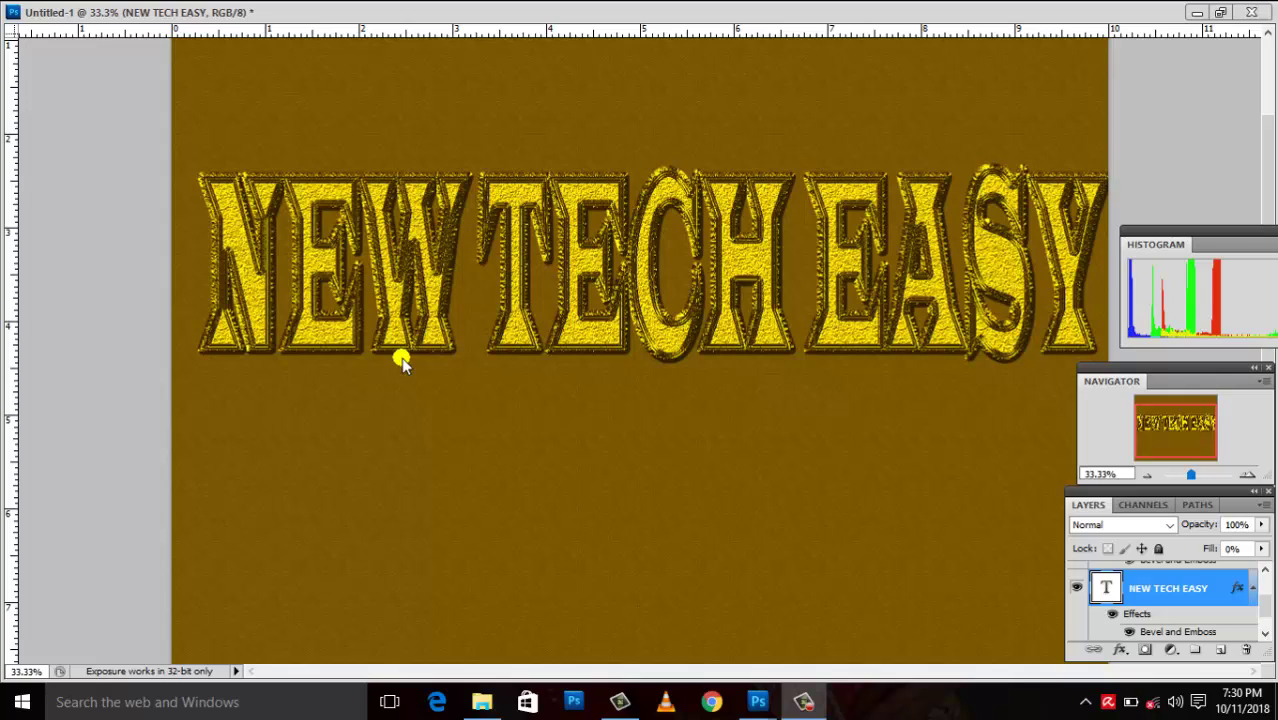
Step: Review the finished gold bevelled NEW TECH EASY, toggling the window between maximized and floating
{"action": "left_click", "coordinate": [1220, 12]}
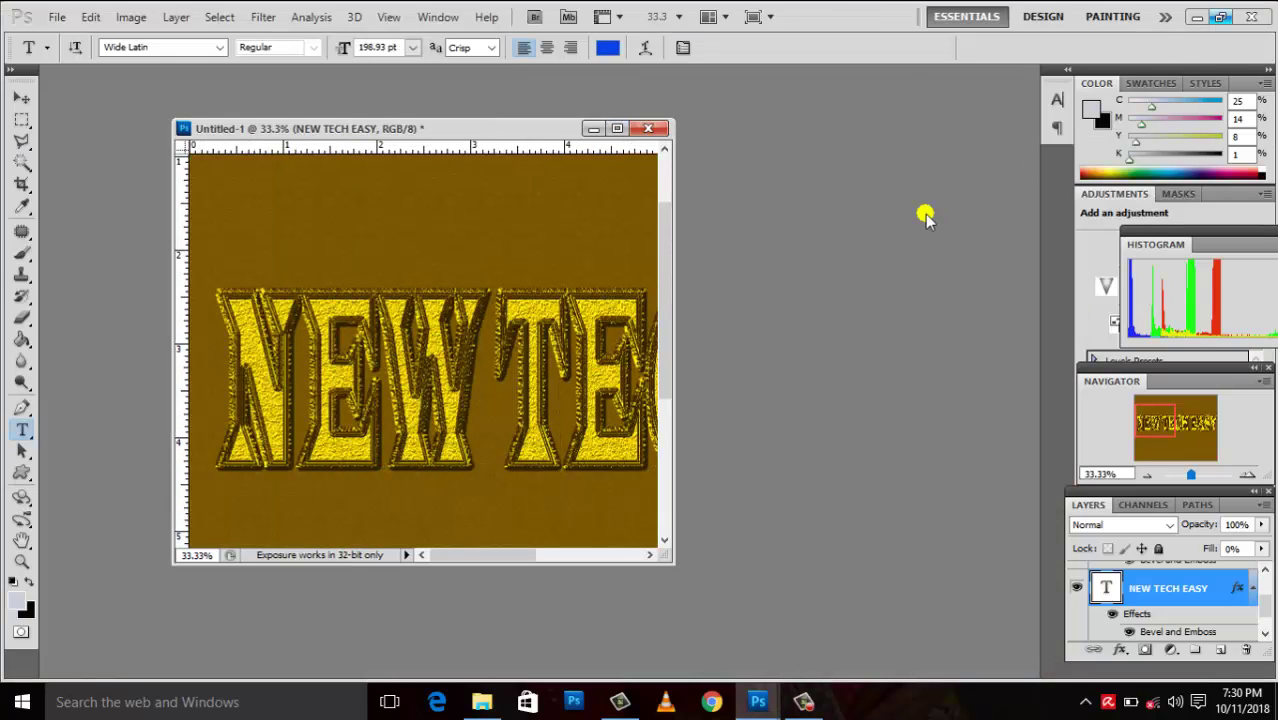
{"action": "left_click", "coordinate": [620, 129]}
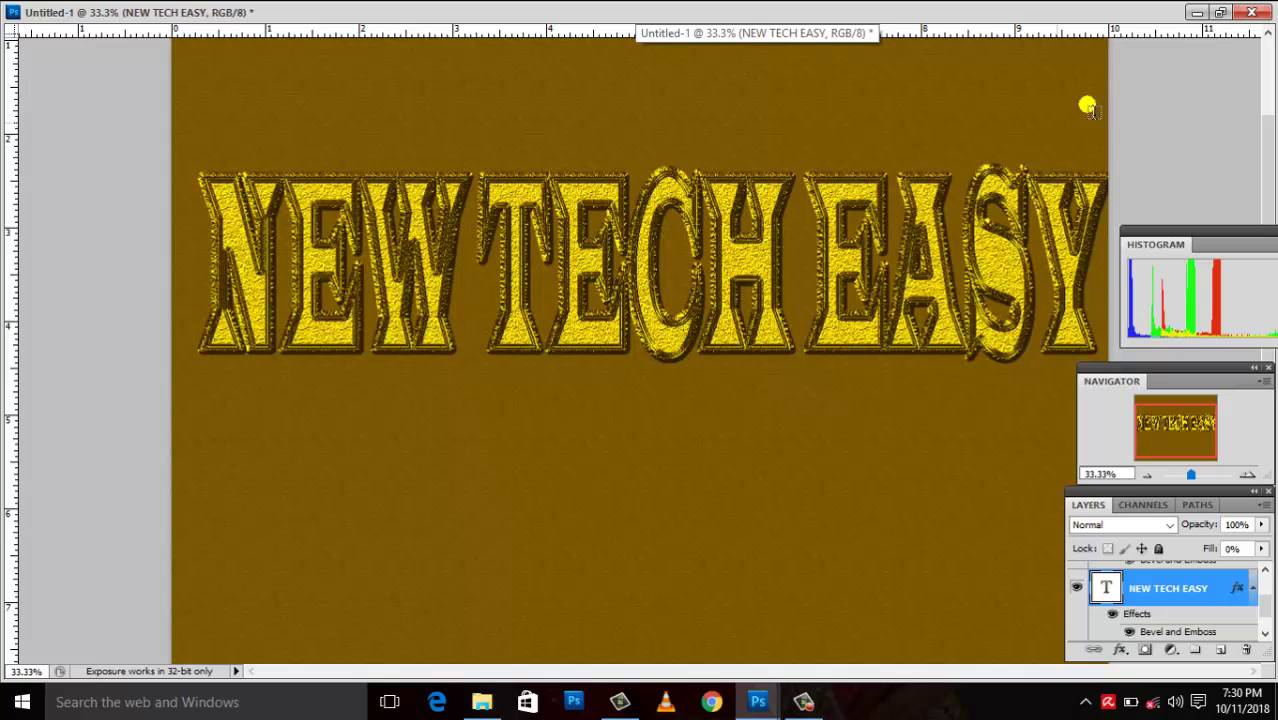
{"action": "left_click", "coordinate": [1220, 12]}
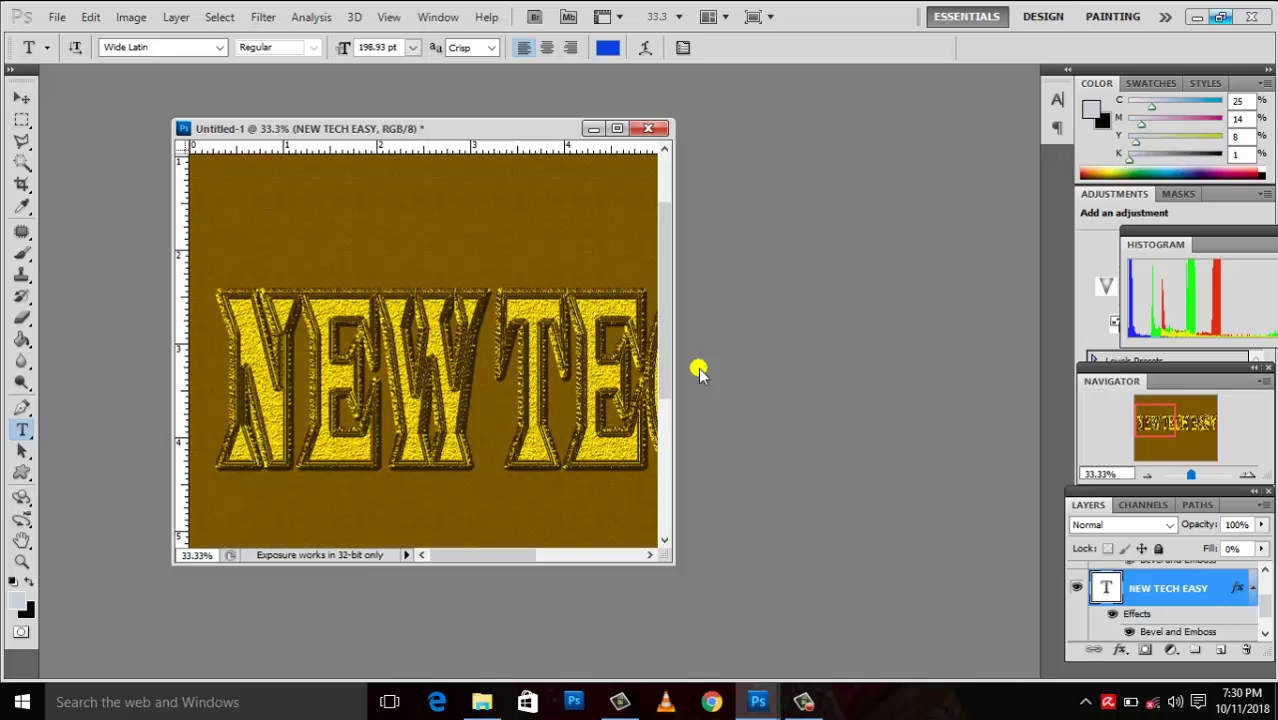
Step: Create a new 10 × 8 inch, 300 ppi Photo-preset document and zoom it to 50%
{"action": "key", "text": "ctrl+n"}
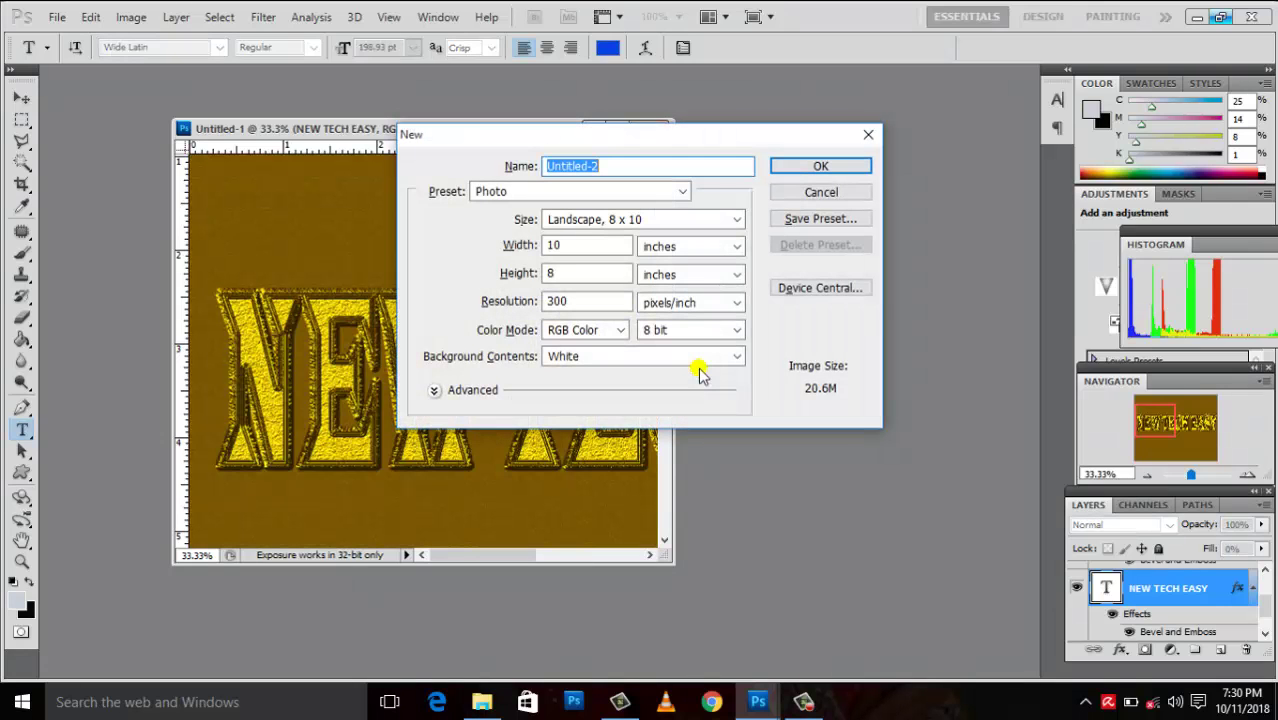
{"action": "key", "text": "Return"}
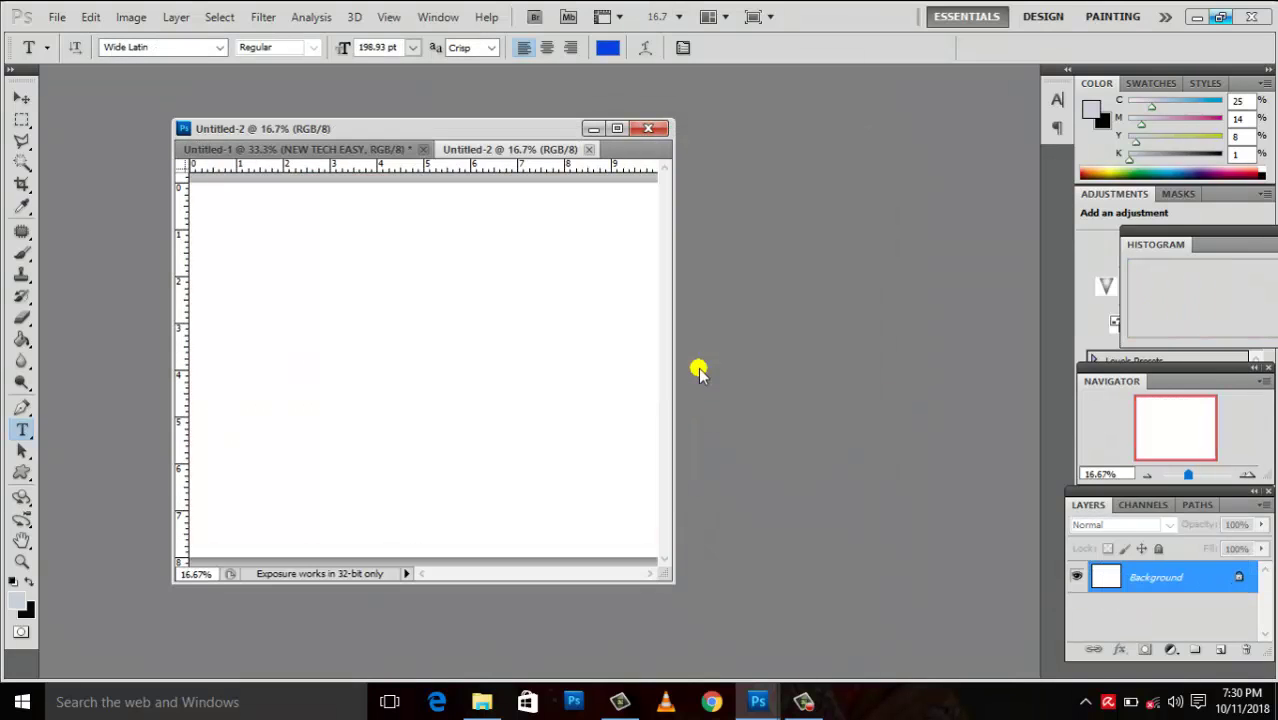
{"action": "left_click", "coordinate": [616, 128]}
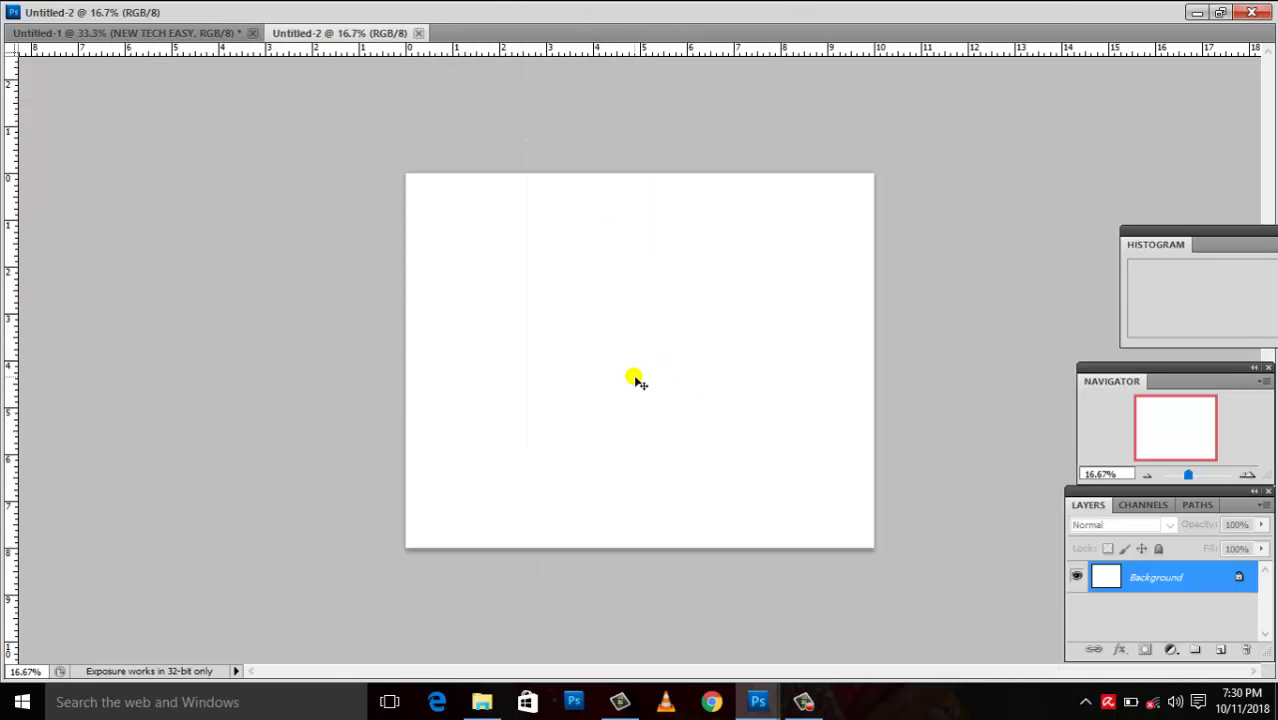
{"action": "key", "text": "ctrl+plus"}
{"action": "key", "text": "ctrl+plus"}
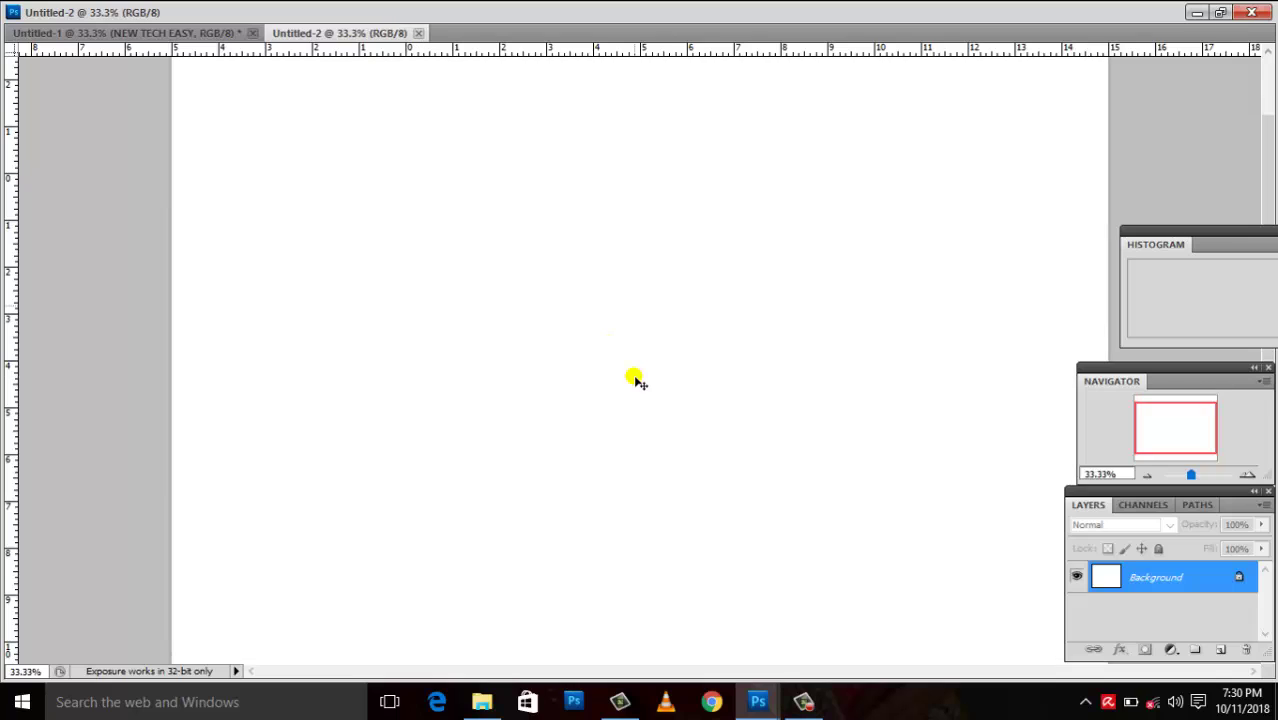
{"action": "key", "text": "ctrl+plus"}
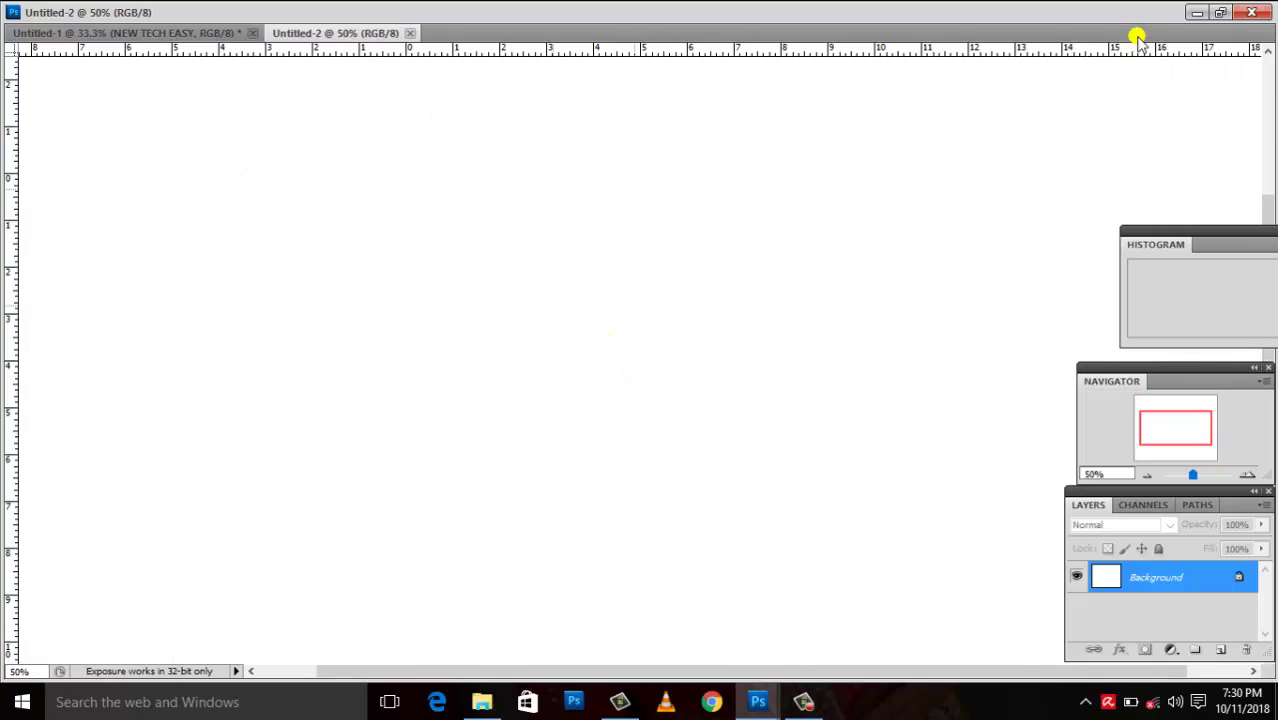
Step: Restore Untitled-2 to a floating window, widened and repositioned in the workspace
{"action": "left_click", "coordinate": [1219, 13]}
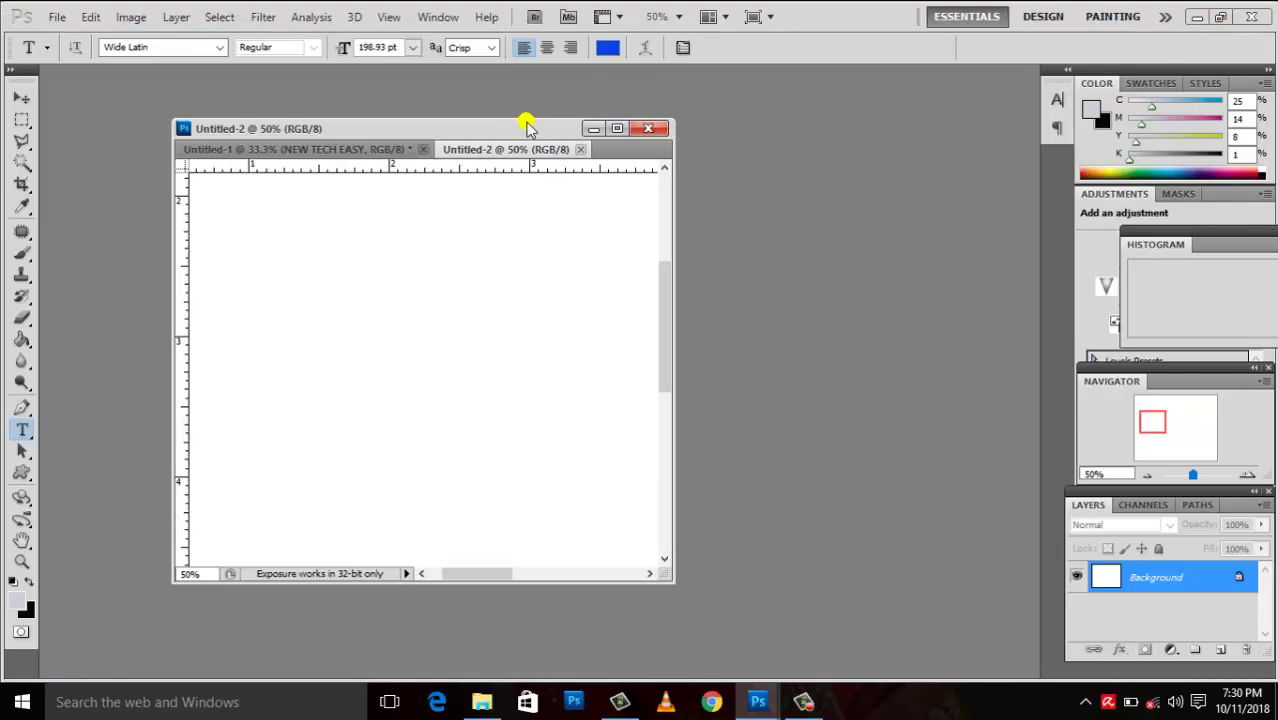
{"action": "left_click_drag", "start_coordinate": [508, 126], "coordinate": [546, 111]}
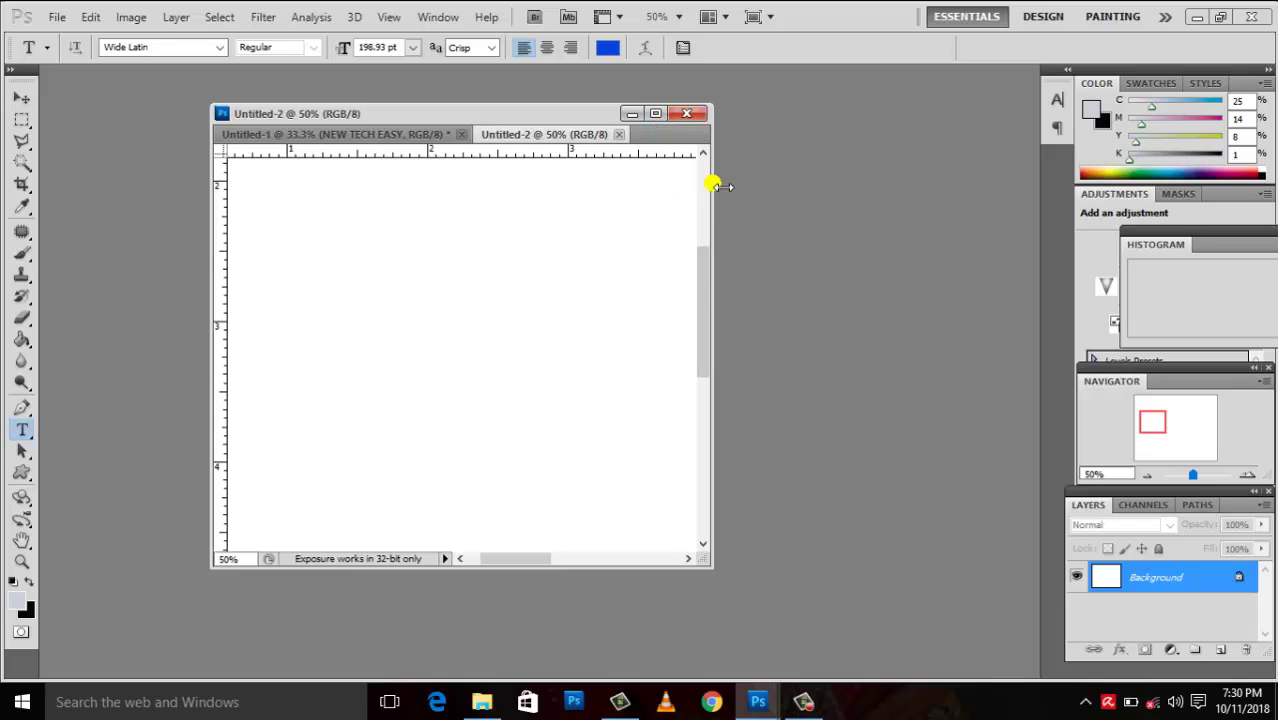
{"action": "left_click_drag", "start_coordinate": [710, 186], "coordinate": [1018, 256]}
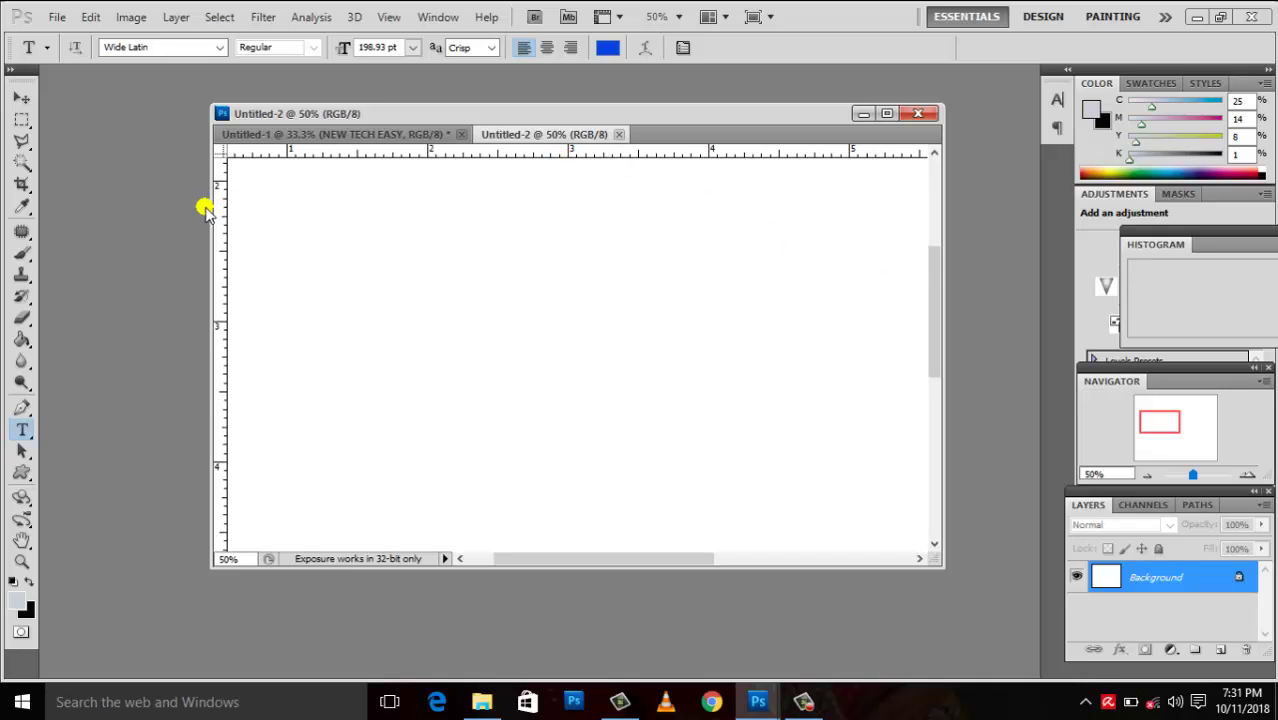
{"action": "left_click_drag", "start_coordinate": [209, 210], "coordinate": [2, 210]}
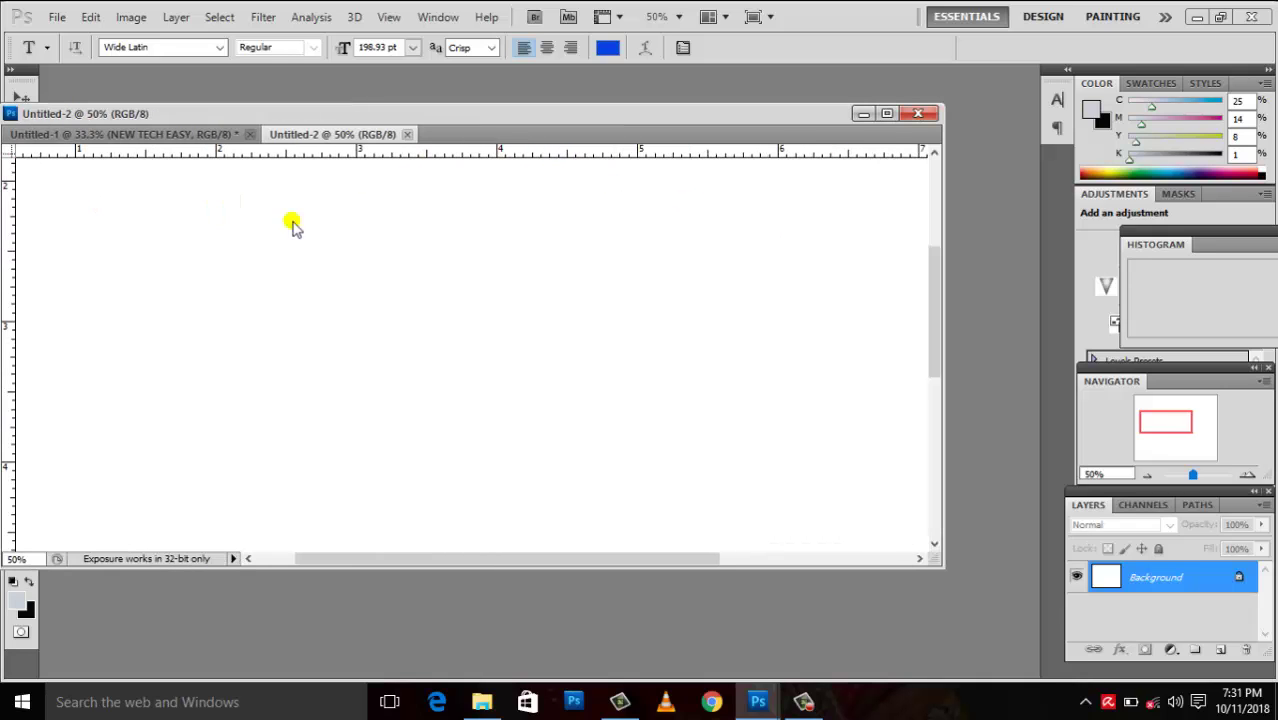
{"action": "mouse_move", "coordinate": [480, 113]}
{"action": "left_mouse_down"}
{"action": "mouse_move", "coordinate": [599, 151]}
{"action": "mouse_move", "coordinate": [548, 135]}
{"action": "mouse_move", "coordinate": [525, 60]}
{"action": "left_mouse_up"}
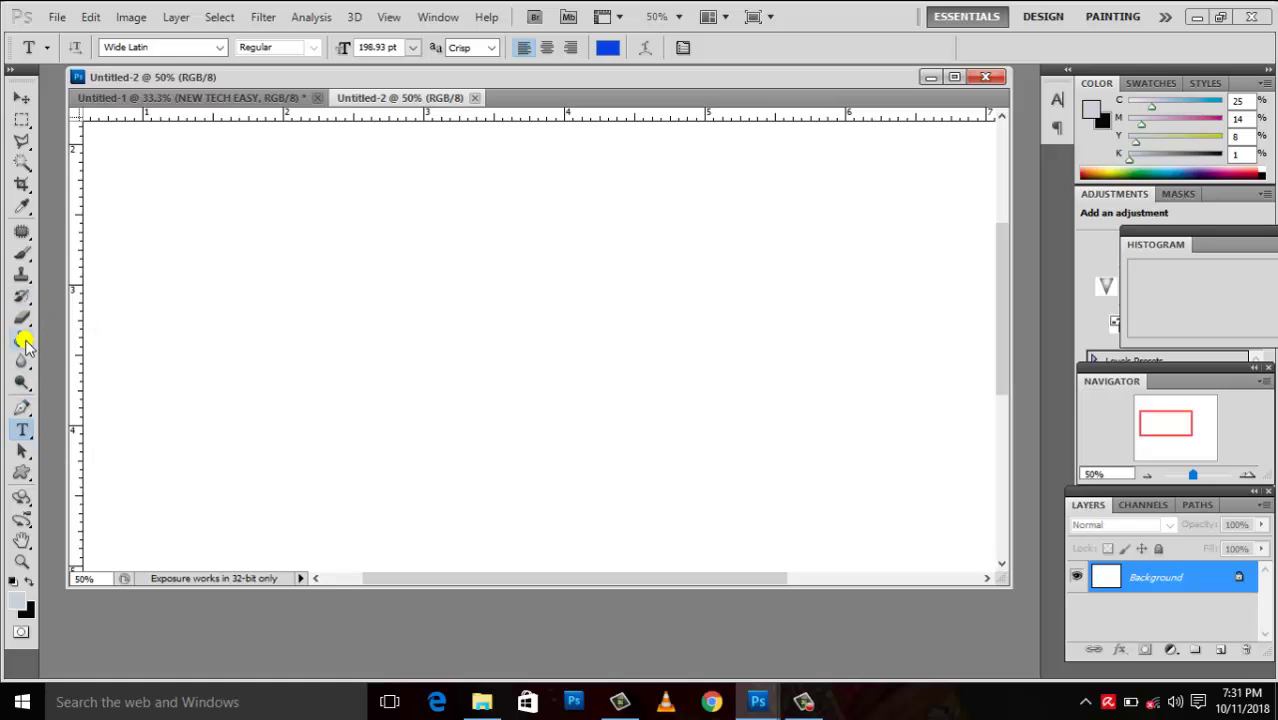
Step: Switch to the Paint Bucket with Pattern as the fill source and browse the pattern picker
{"action": "left_click", "coordinate": [24, 343]}
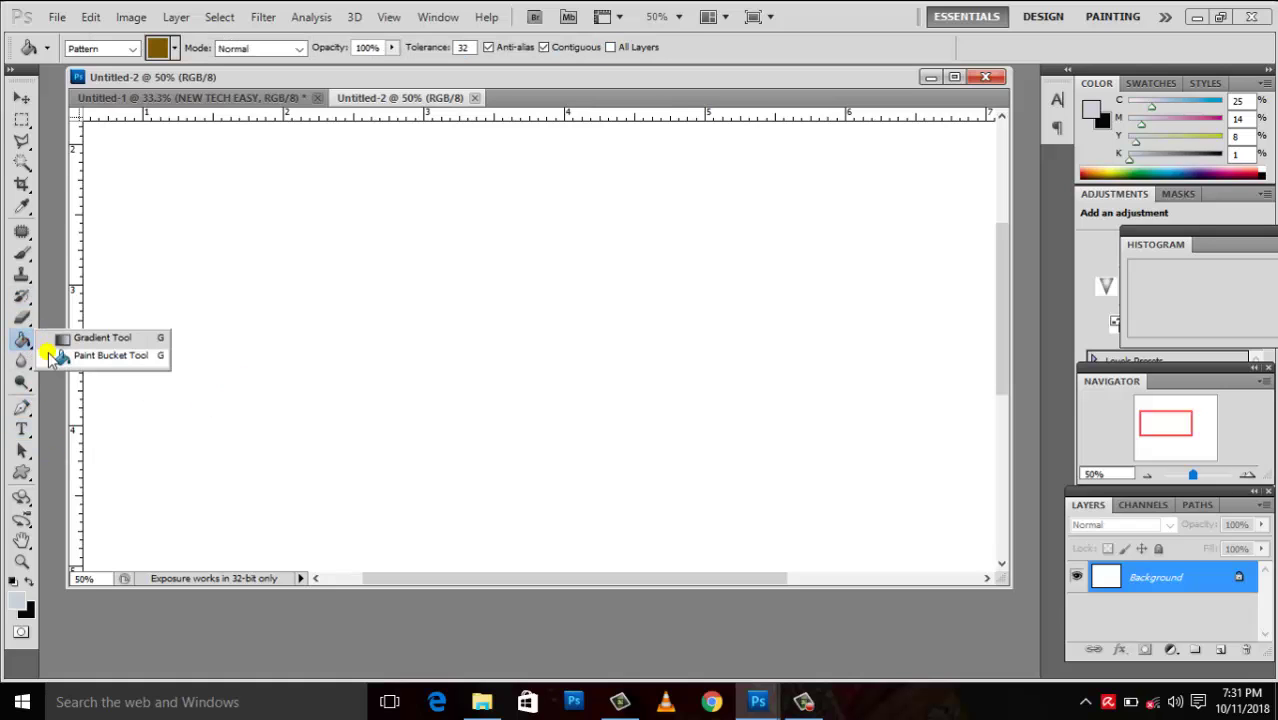
{"action": "left_click", "coordinate": [50, 355]}
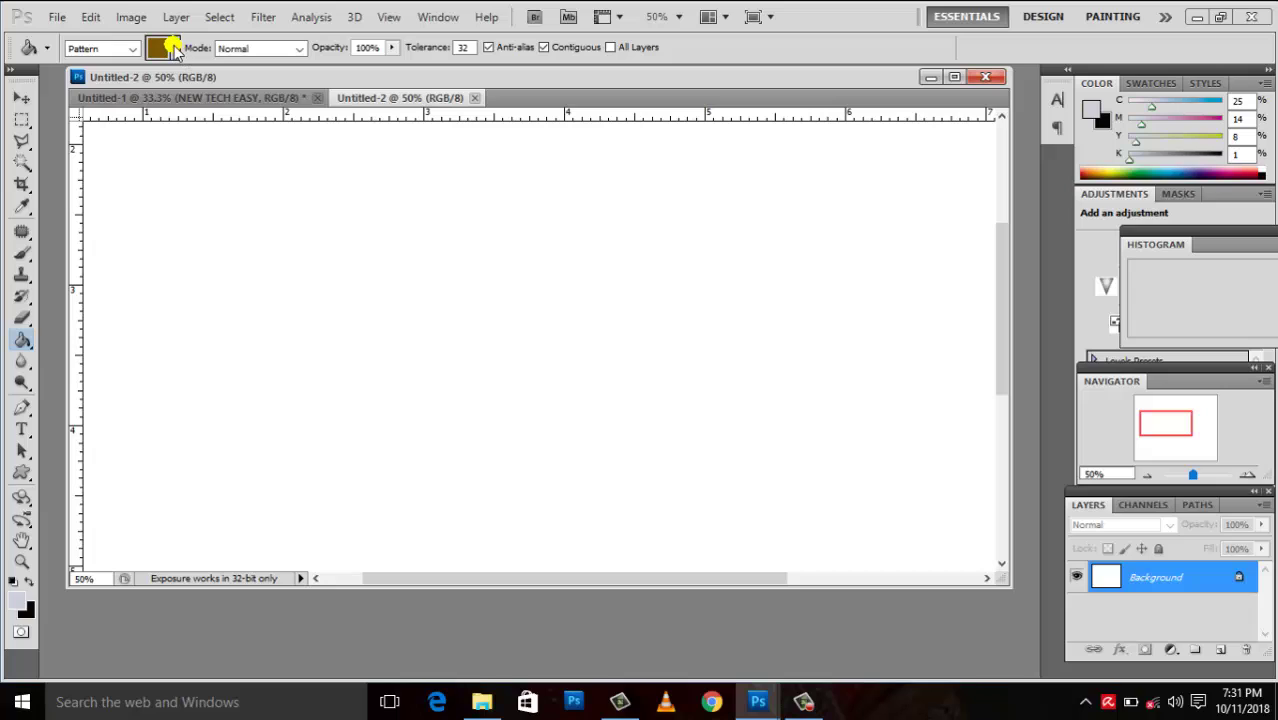
{"action": "left_click", "coordinate": [175, 49]}
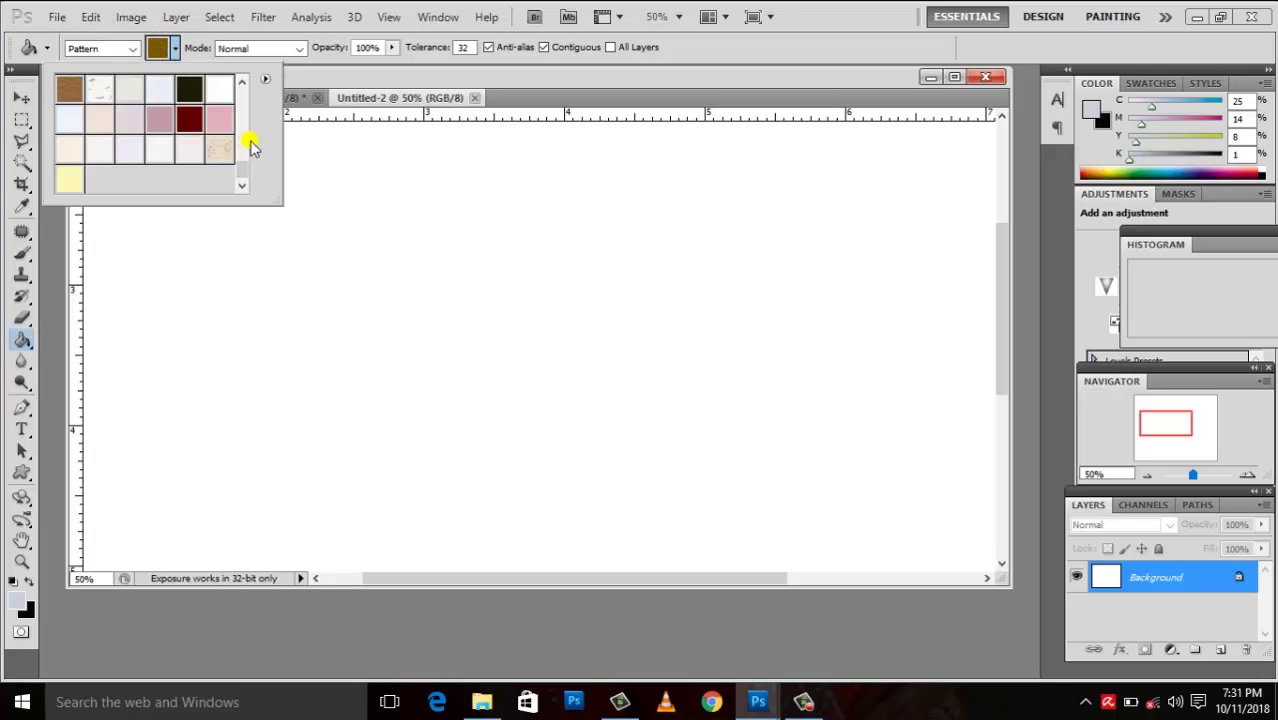
{"action": "mouse_move", "coordinate": [245, 167]}
{"action": "left_mouse_down"}
{"action": "mouse_move", "coordinate": [240, 88]}
{"action": "mouse_move", "coordinate": [244, 170]}
{"action": "mouse_move", "coordinate": [243, 145]}
{"action": "left_mouse_up"}
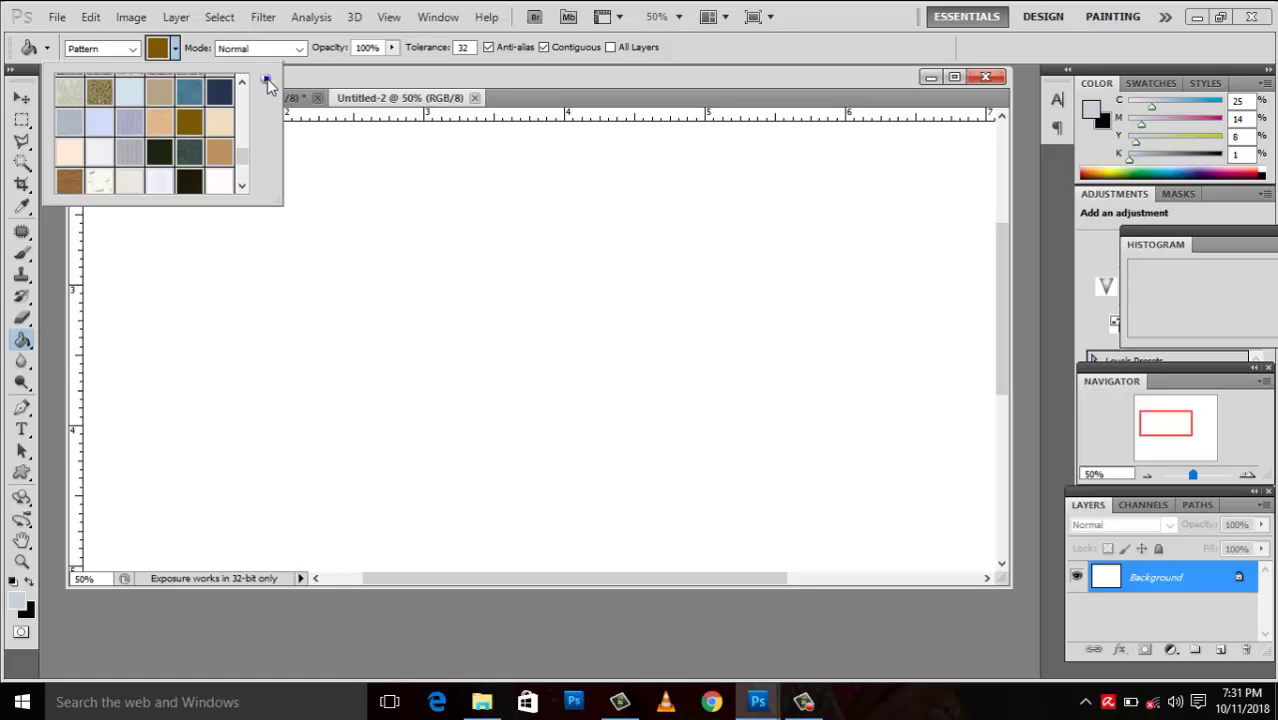
Step: Append the Color Paper pattern set and fill the canvas with the brown texture
{"action": "left_click", "coordinate": [266, 80]}
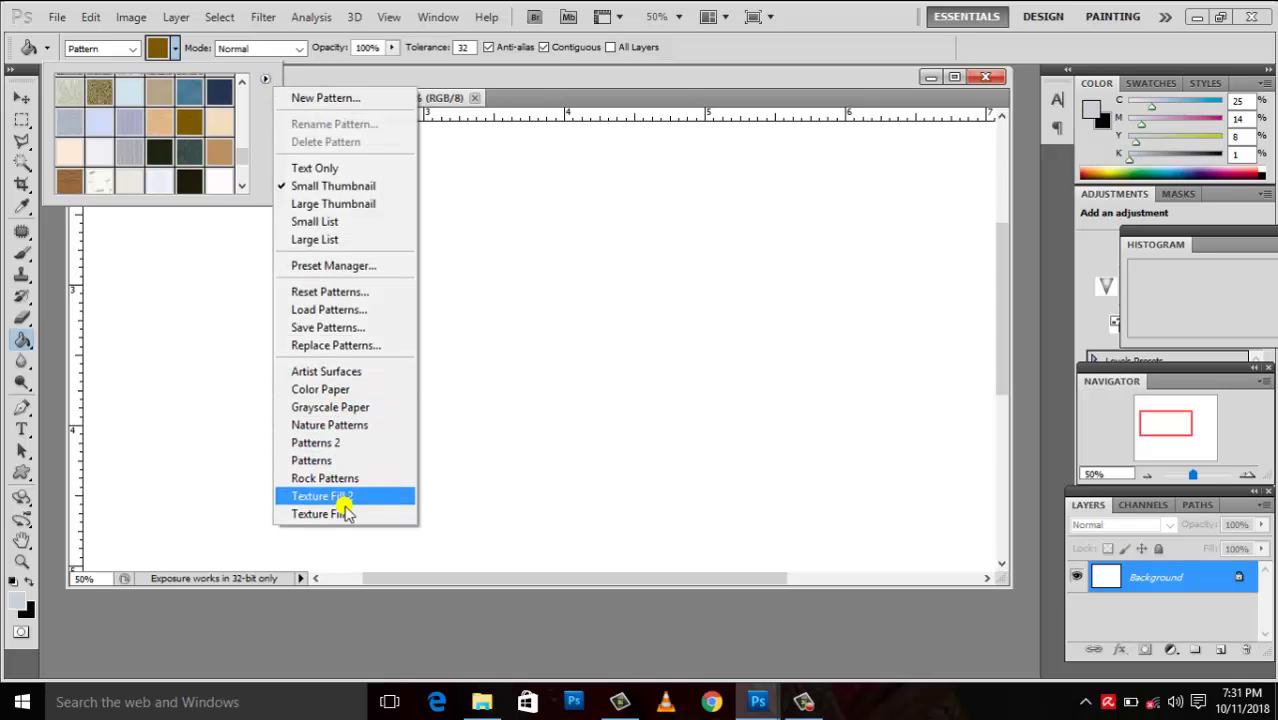
{"action": "left_click", "coordinate": [341, 389]}
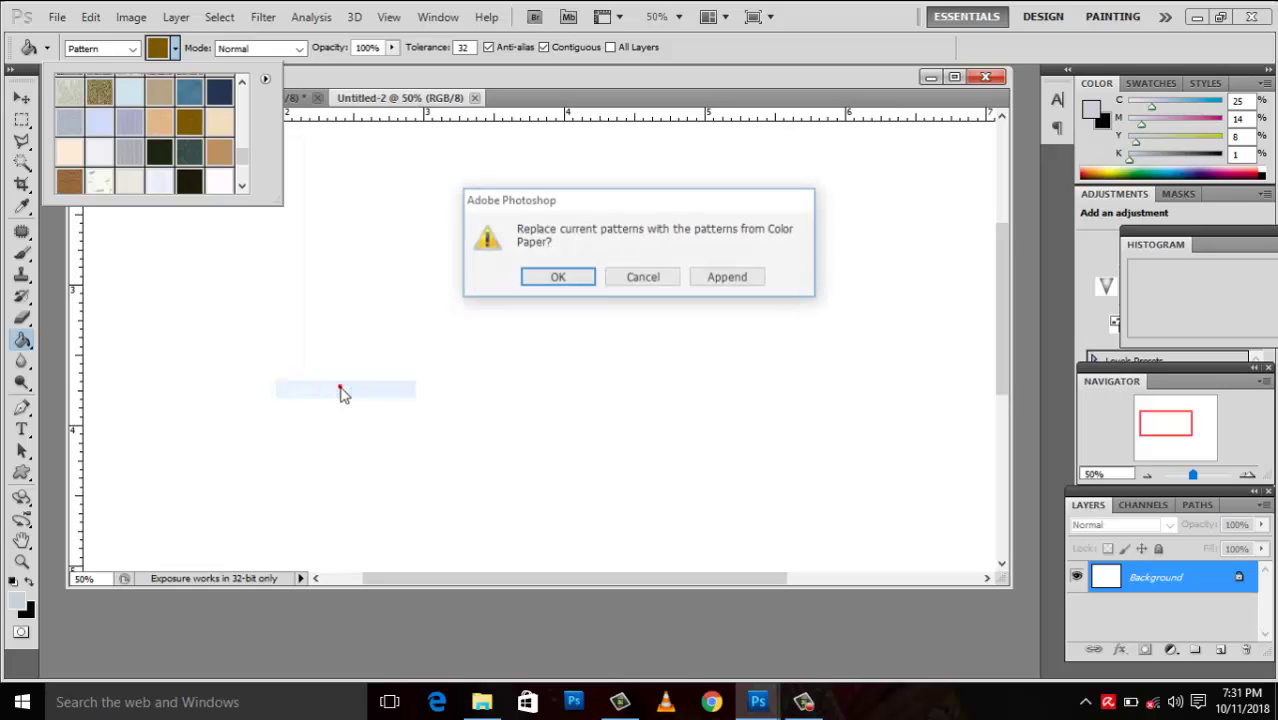
{"action": "left_click", "coordinate": [668, 280]}
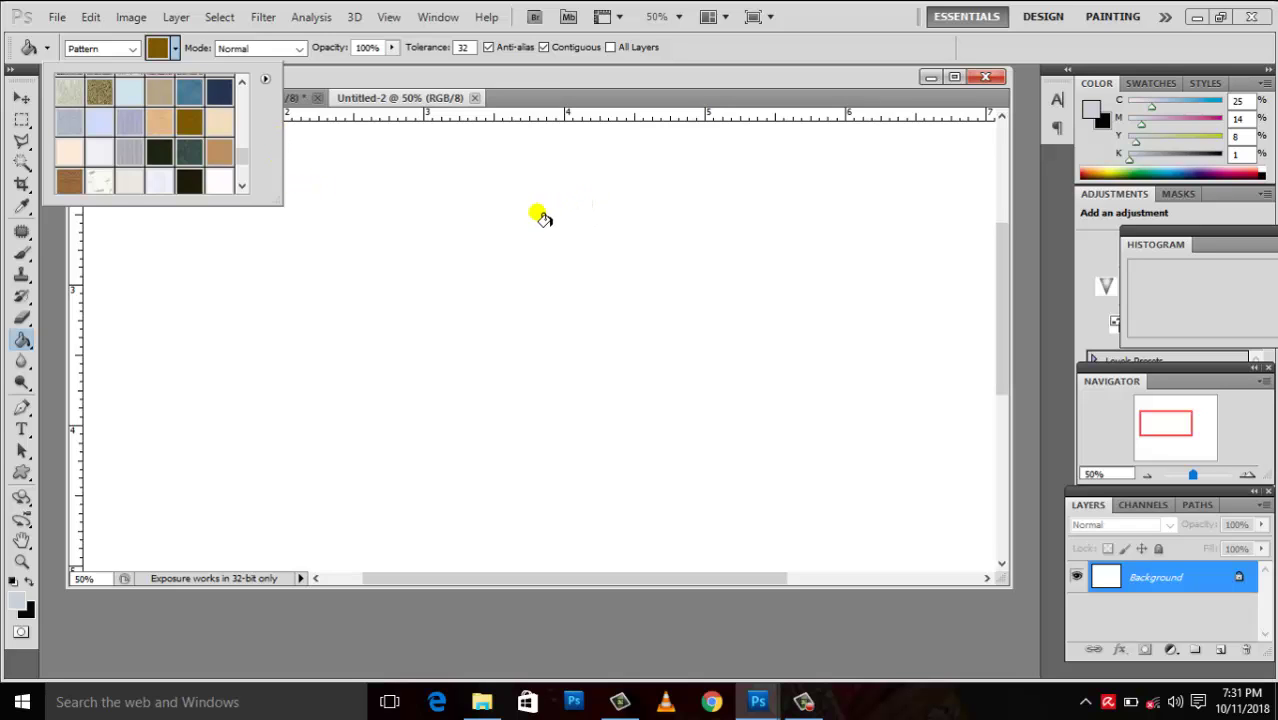
{"action": "left_click", "coordinate": [320, 270]}
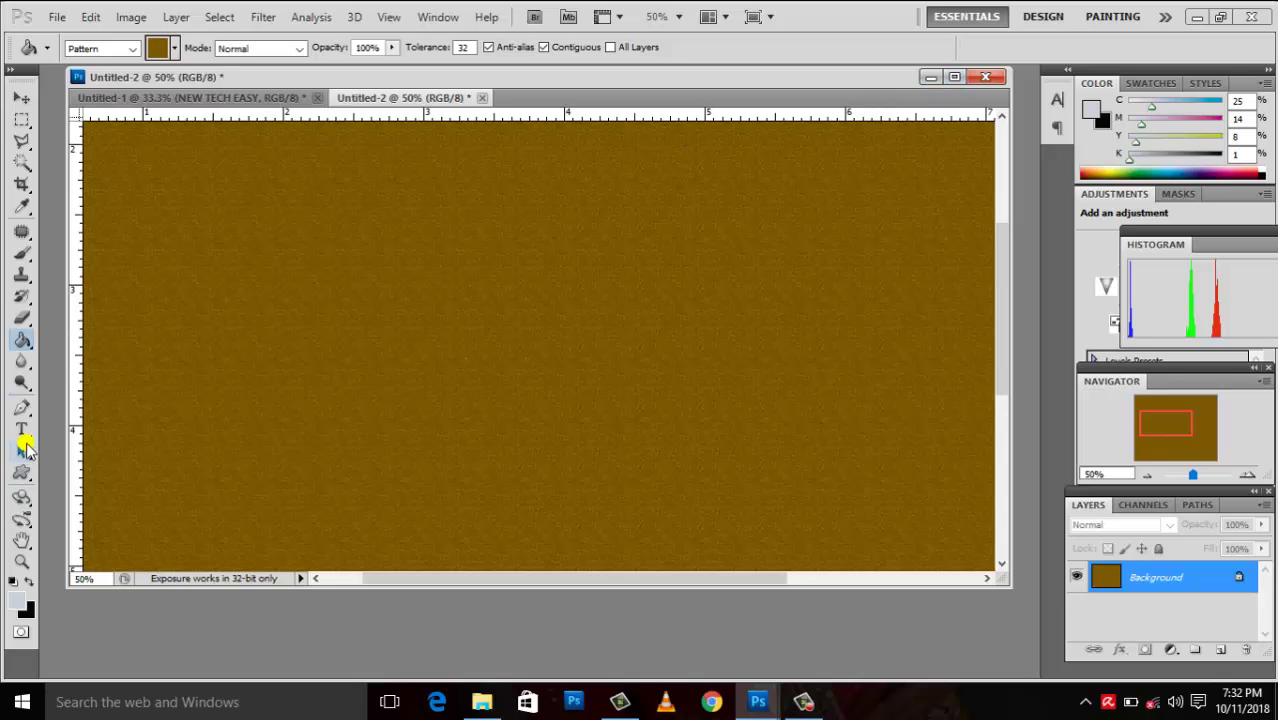
Step: Add NEW TECH EASY in Wide Latin 70 pt near the canvas top-left and commit it
{"action": "left_click", "coordinate": [23, 430]}
{"action": "left_click", "coordinate": [74, 427]}
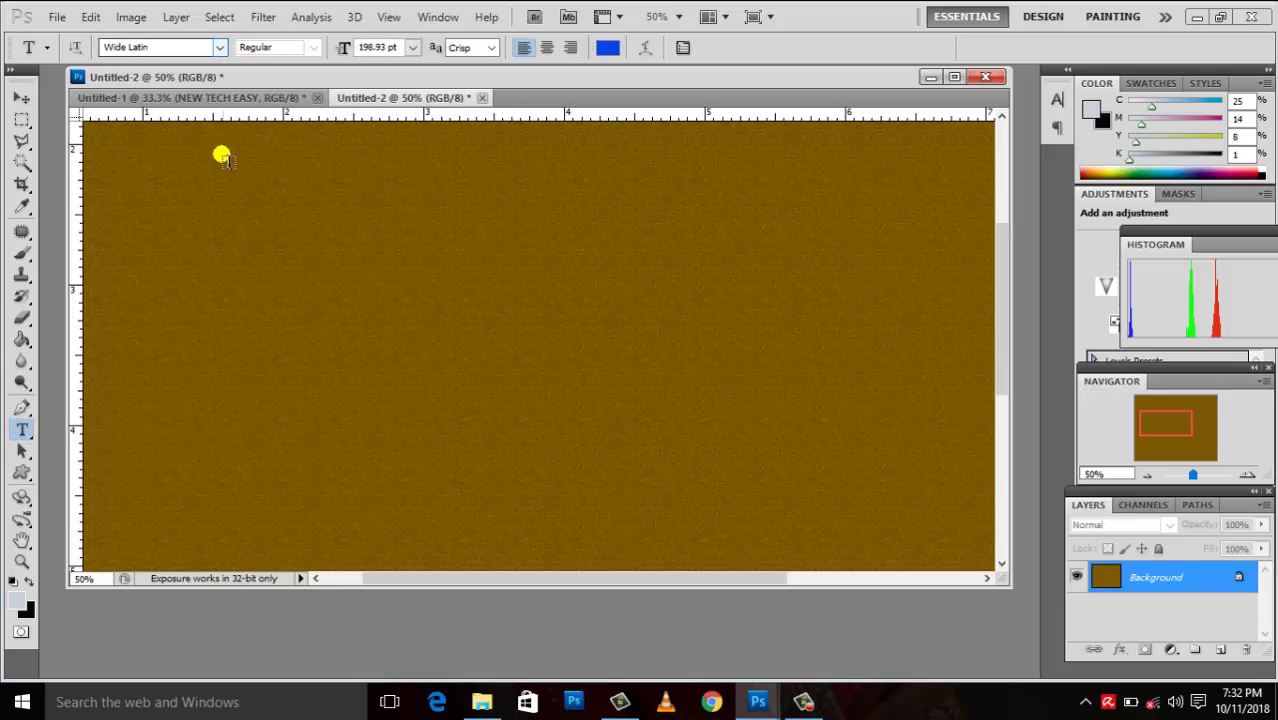
{"action": "left_click", "coordinate": [221, 47]}
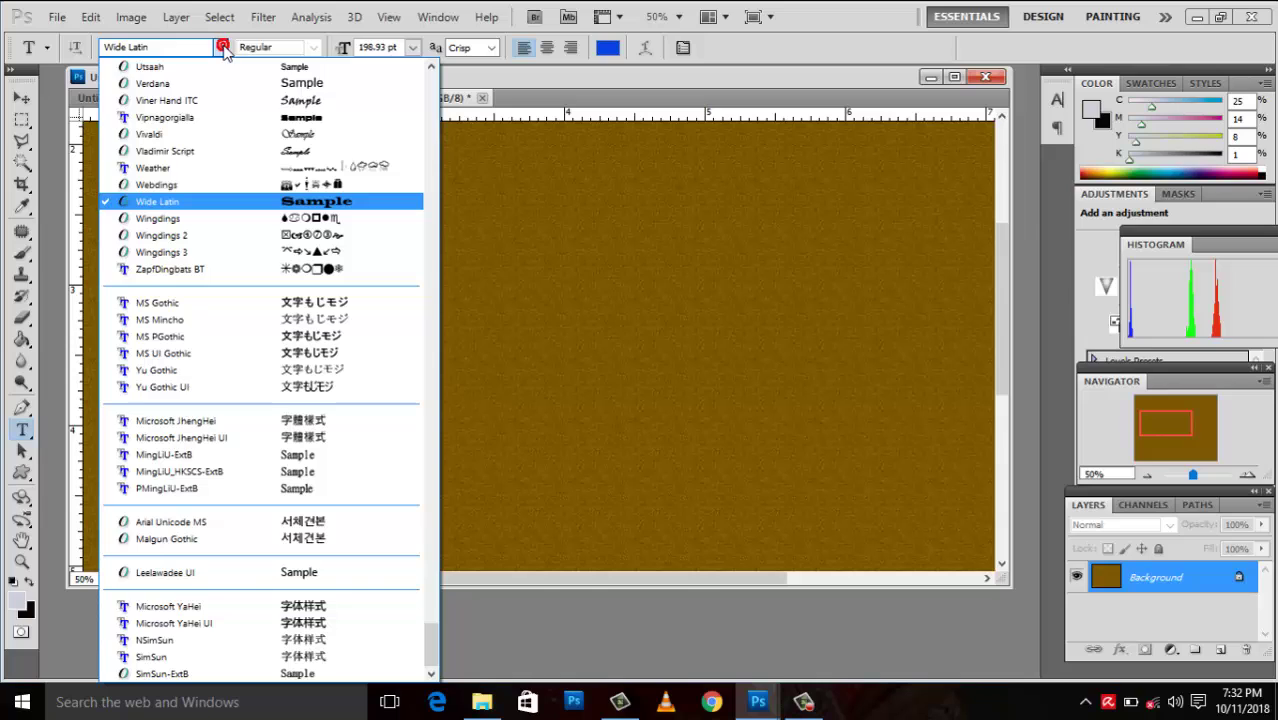
{"action": "left_click", "coordinate": [221, 47]}
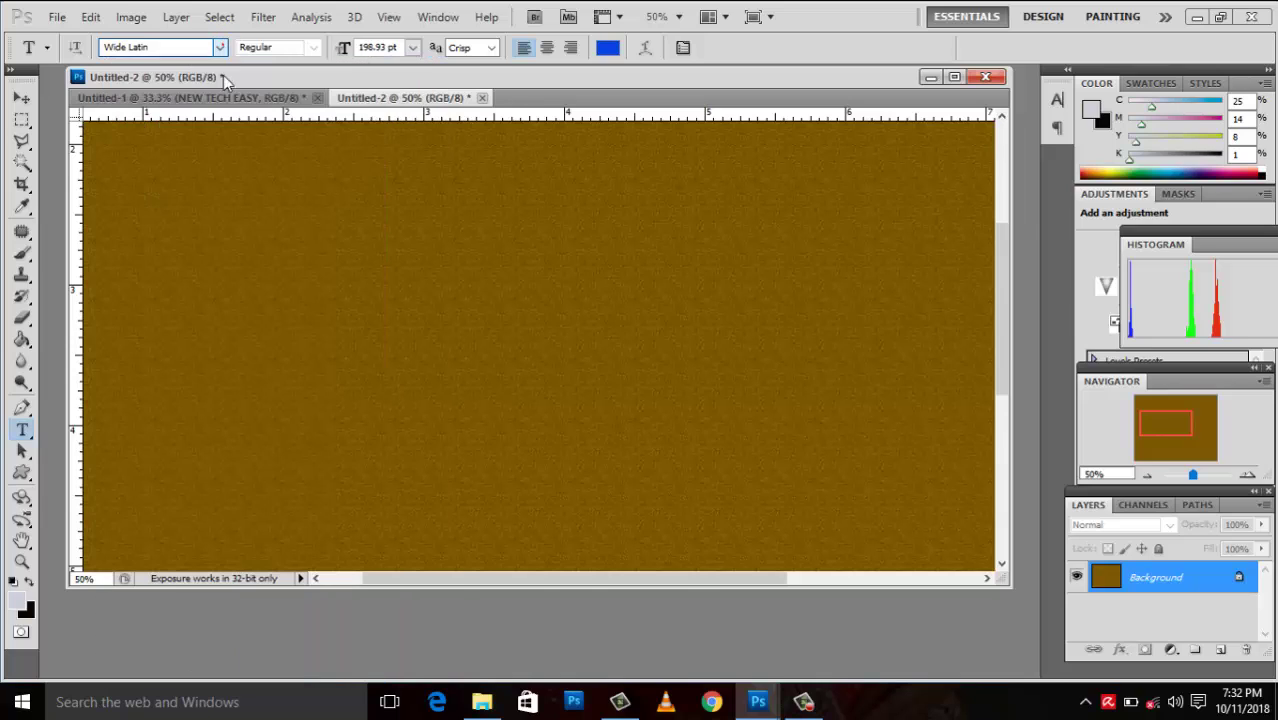
{"action": "left_click", "coordinate": [180, 259]}
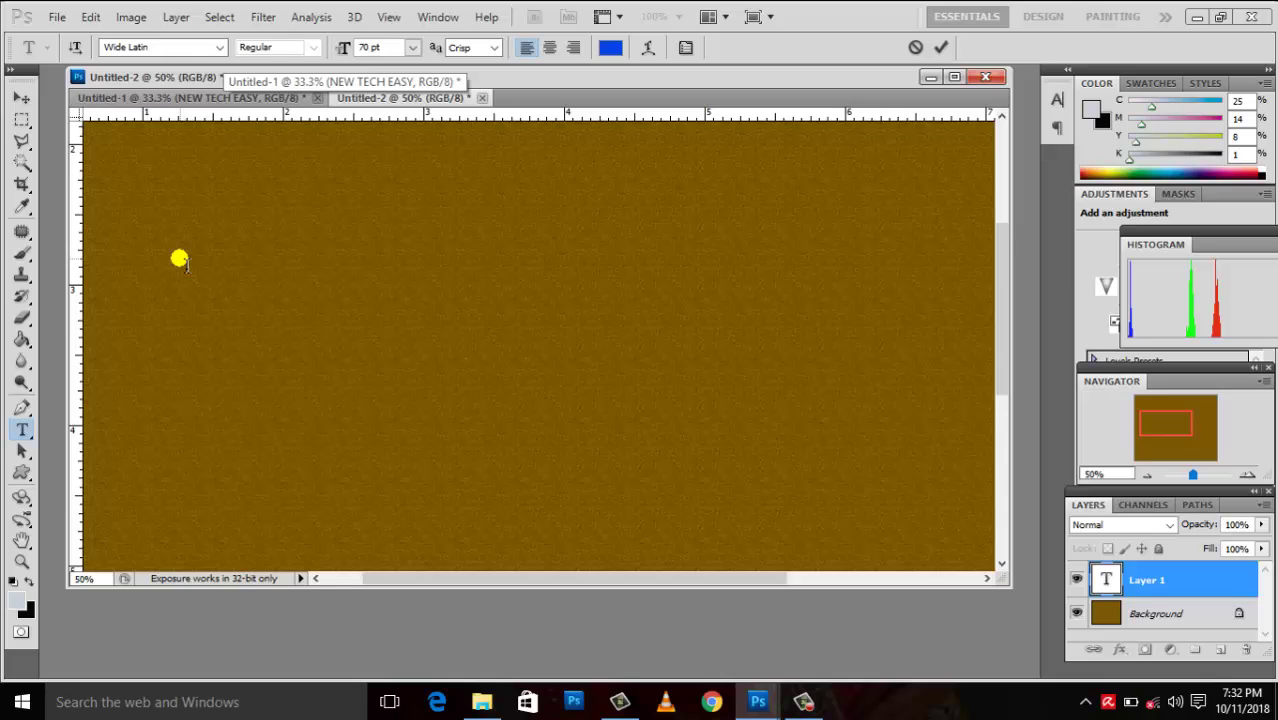
{"action": "key", "text": "ctrl+v"}
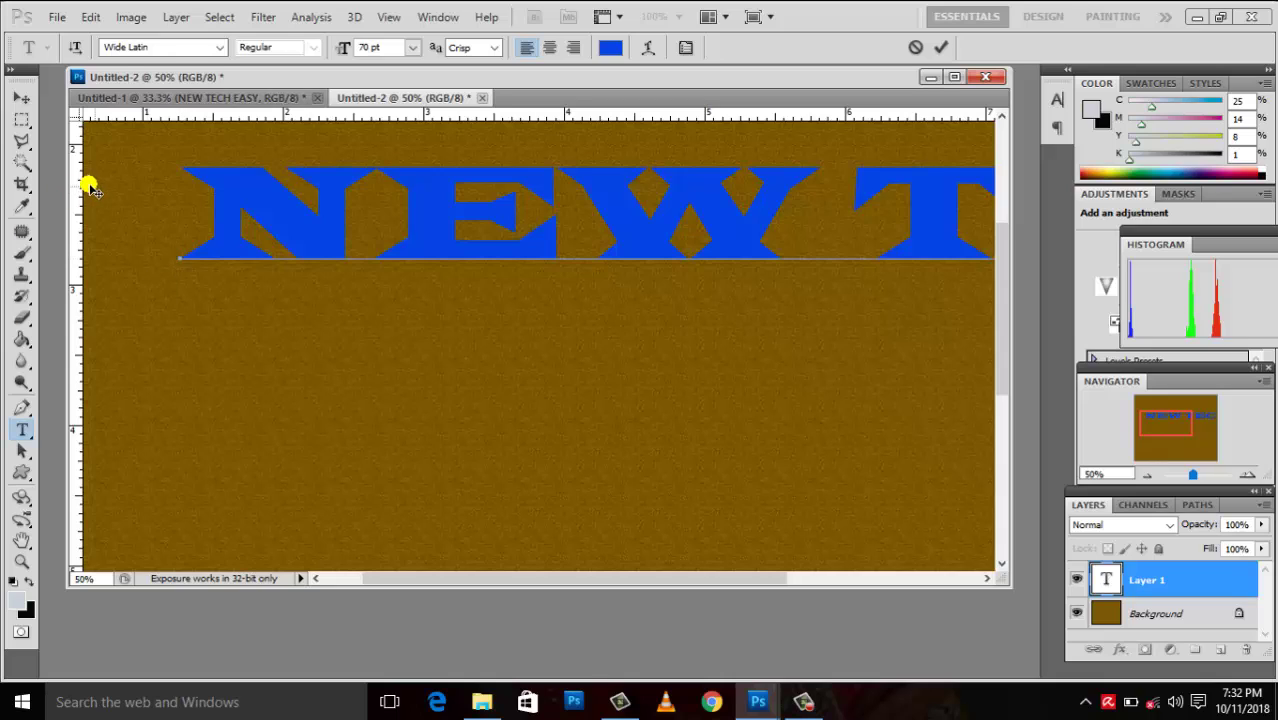
{"action": "left_click", "coordinate": [24, 97]}
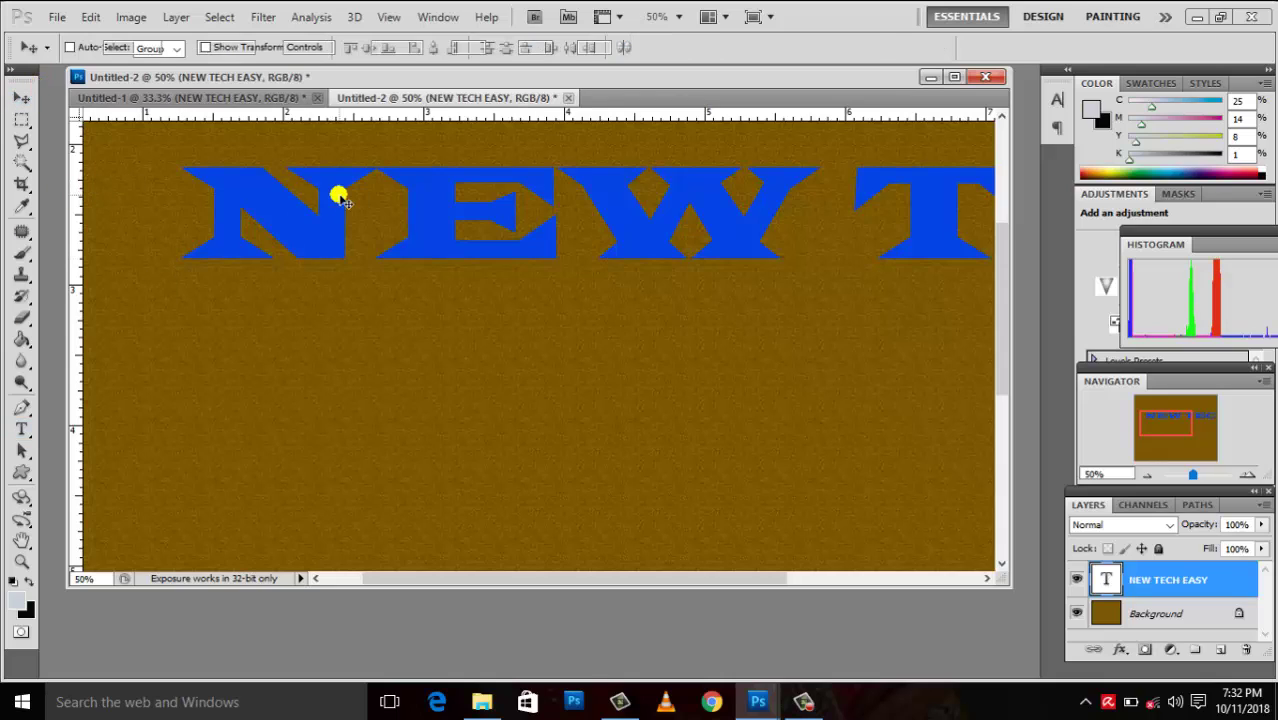
Step: Free-transform the title into narrower, taller letters and shift it left
{"action": "key", "text": "ctrl+t"}
{"action": "mouse_move", "coordinate": [200, 142]}
{"action": "left_mouse_down"}
{"action": "mouse_move", "coordinate": [783, 153]}
{"action": "mouse_move", "coordinate": [215, 228]}
{"action": "left_mouse_up"}
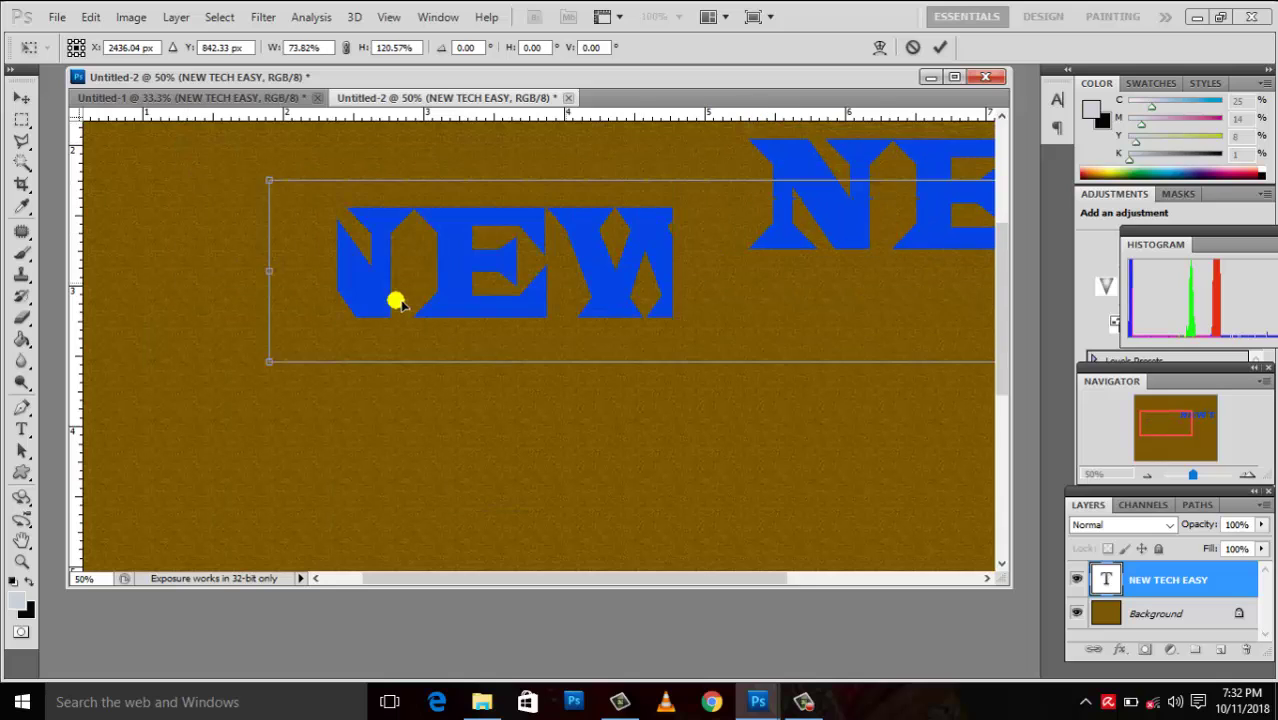
{"action": "left_click_drag", "start_coordinate": [166, 175], "coordinate": [362, 130]}
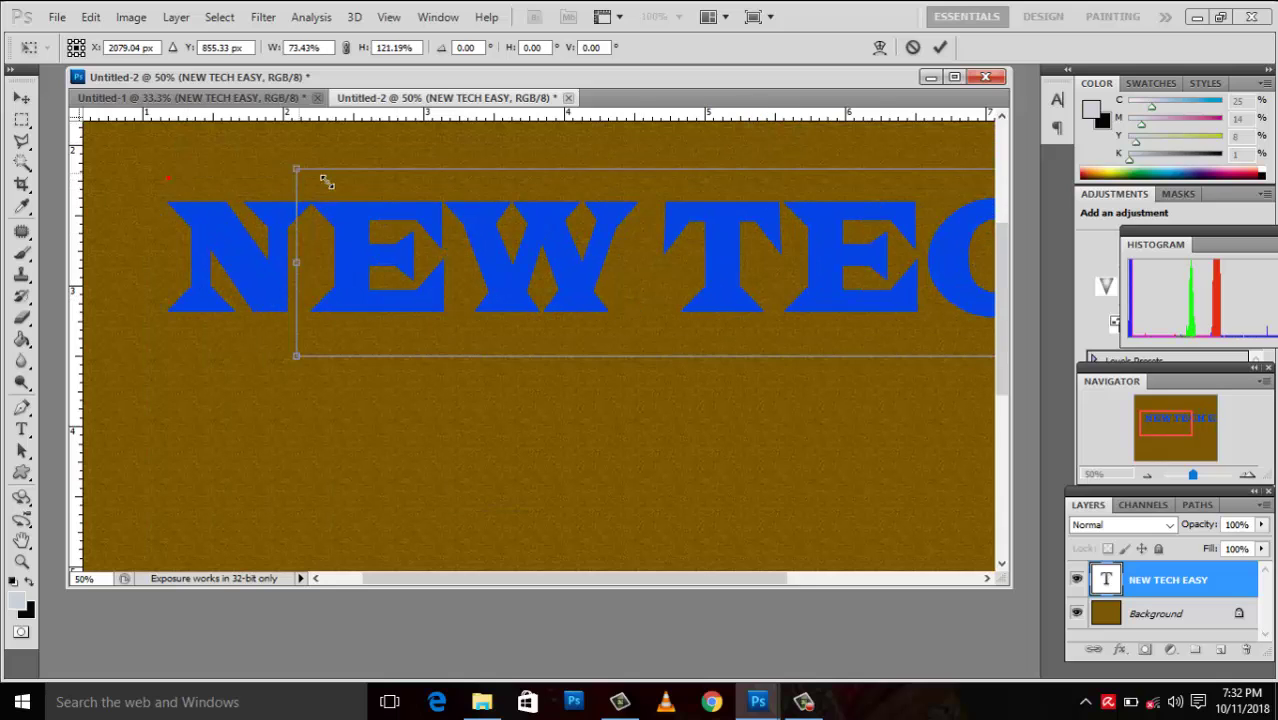
{"action": "left_click_drag", "start_coordinate": [565, 270], "coordinate": [173, 205]}
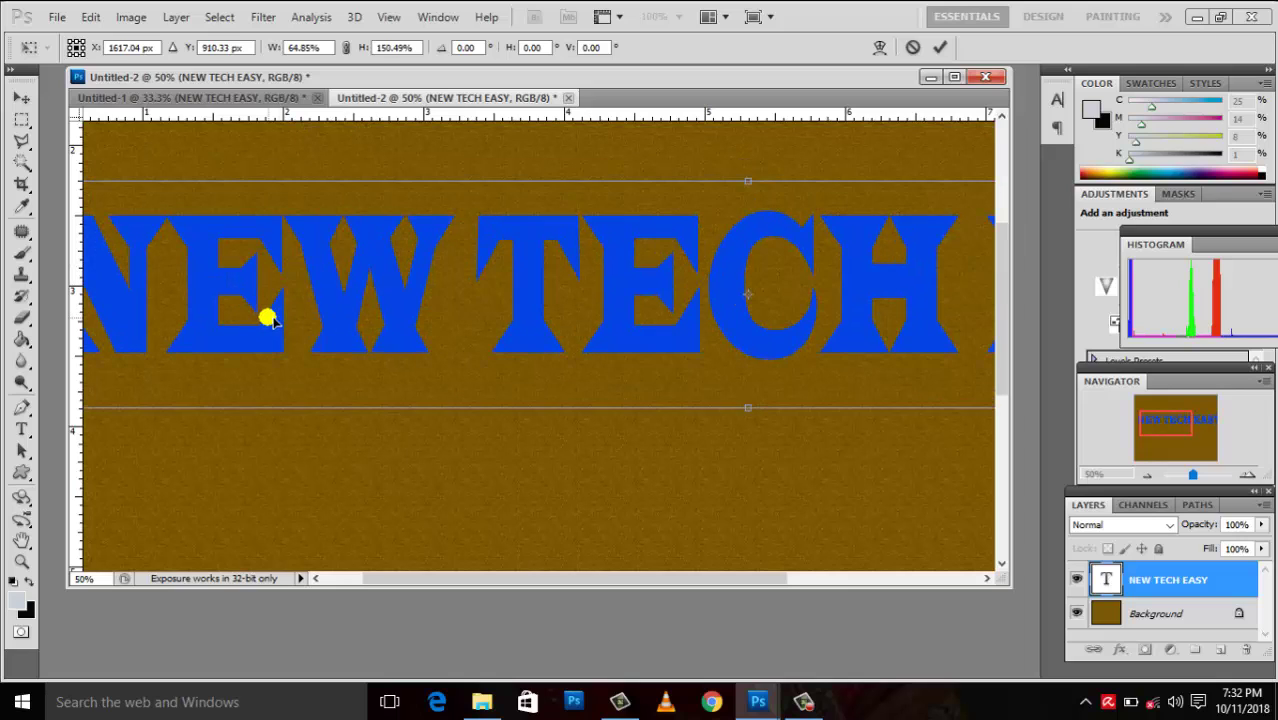
{"action": "left_click_drag", "start_coordinate": [102, 178], "coordinate": [431, 168]}
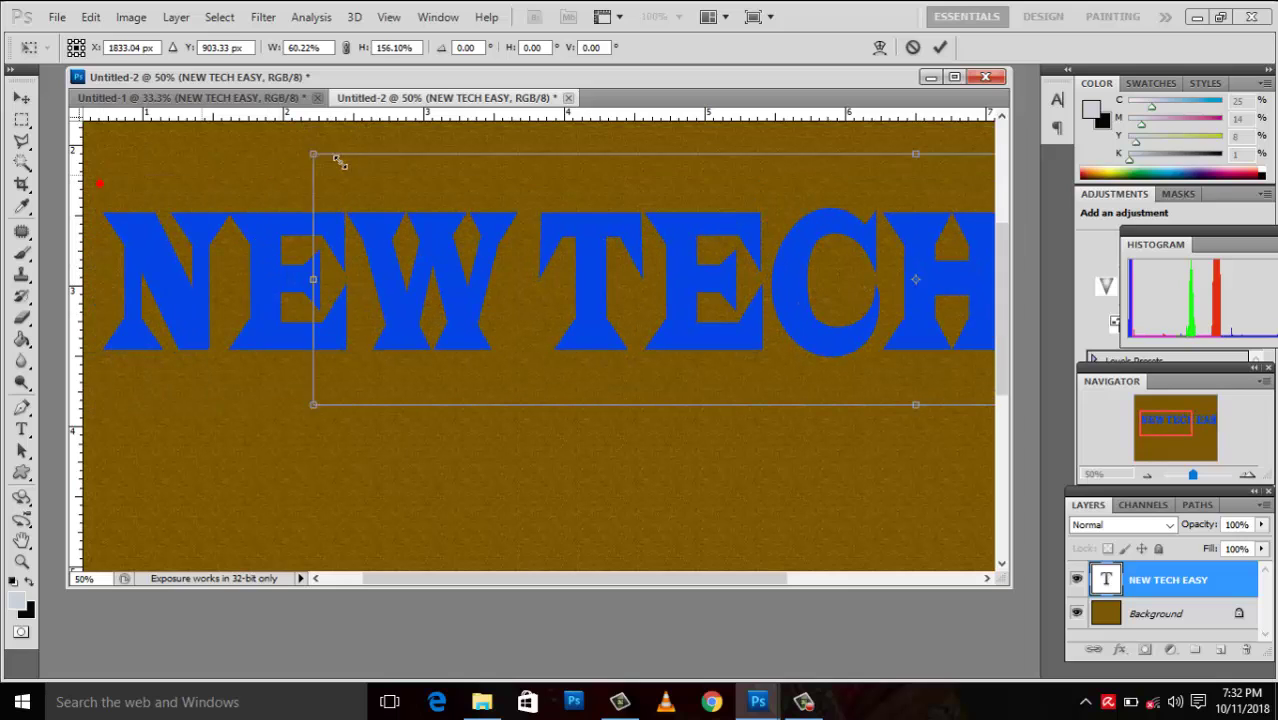
{"action": "mouse_move", "coordinate": [603, 266]}
{"action": "left_mouse_down"}
{"action": "mouse_move", "coordinate": [342, 260]}
{"action": "mouse_move", "coordinate": [288, 277]}
{"action": "mouse_move", "coordinate": [97, 186]}
{"action": "left_mouse_up"}
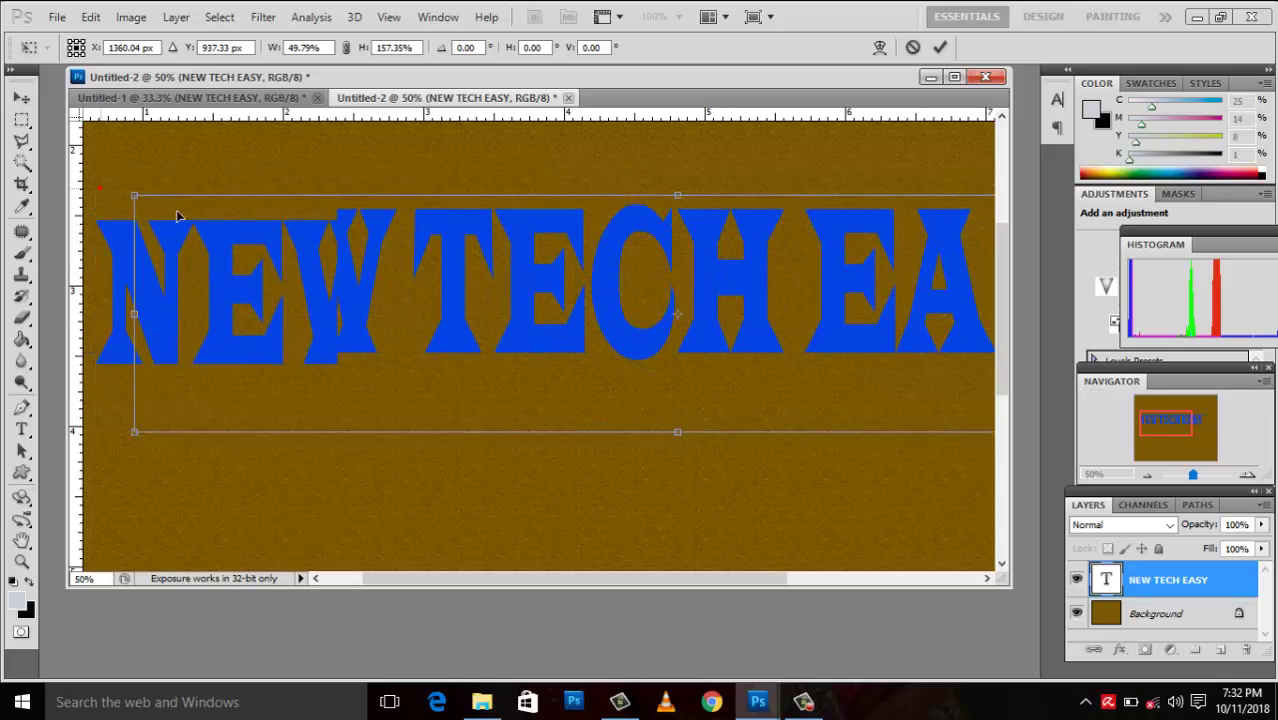
{"action": "mouse_move", "coordinate": [183, 206]}
{"action": "left_mouse_down"}
{"action": "mouse_move", "coordinate": [252, 200]}
{"action": "mouse_move", "coordinate": [428, 143]}
{"action": "mouse_move", "coordinate": [559, 217]}
{"action": "mouse_move", "coordinate": [431, 269]}
{"action": "mouse_move", "coordinate": [297, 240]}
{"action": "mouse_move", "coordinate": [184, 296]}
{"action": "mouse_move", "coordinate": [152, 294]}
{"action": "left_mouse_up"}
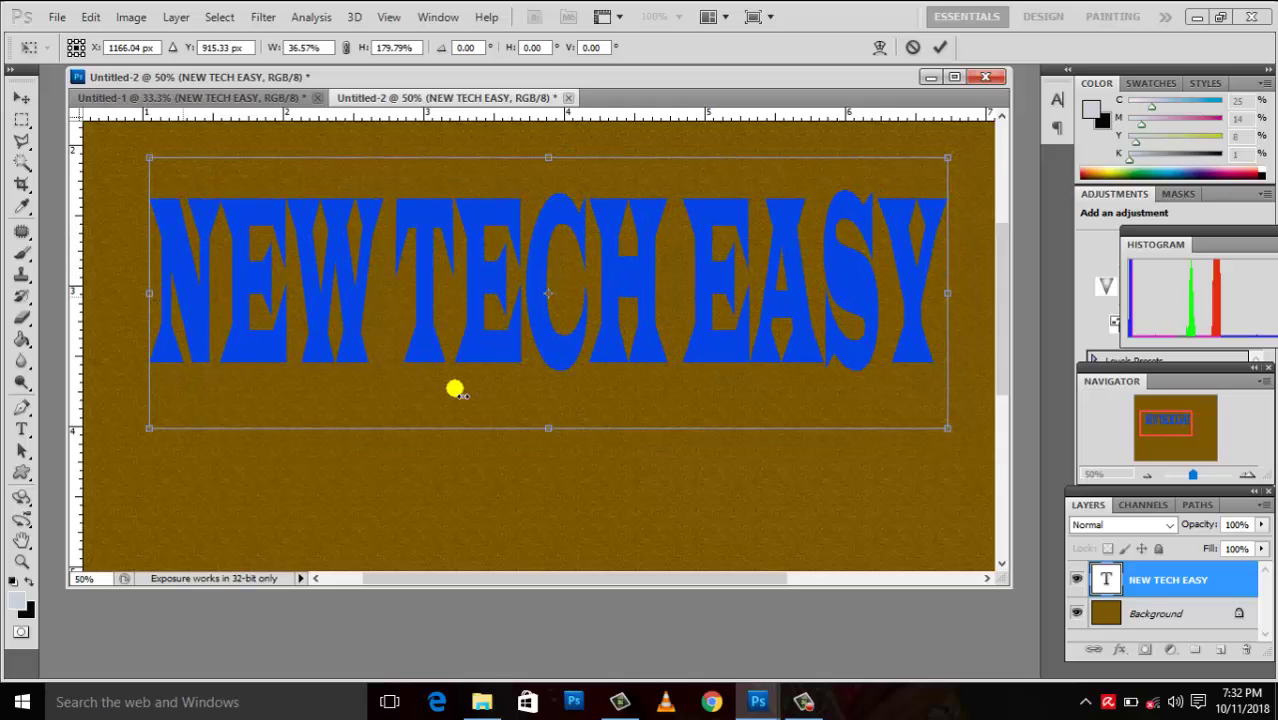
Step: Stretch the text to span the canvas width and apply the transformation
{"action": "left_click_drag", "start_coordinate": [542, 445], "coordinate": [542, 460]}
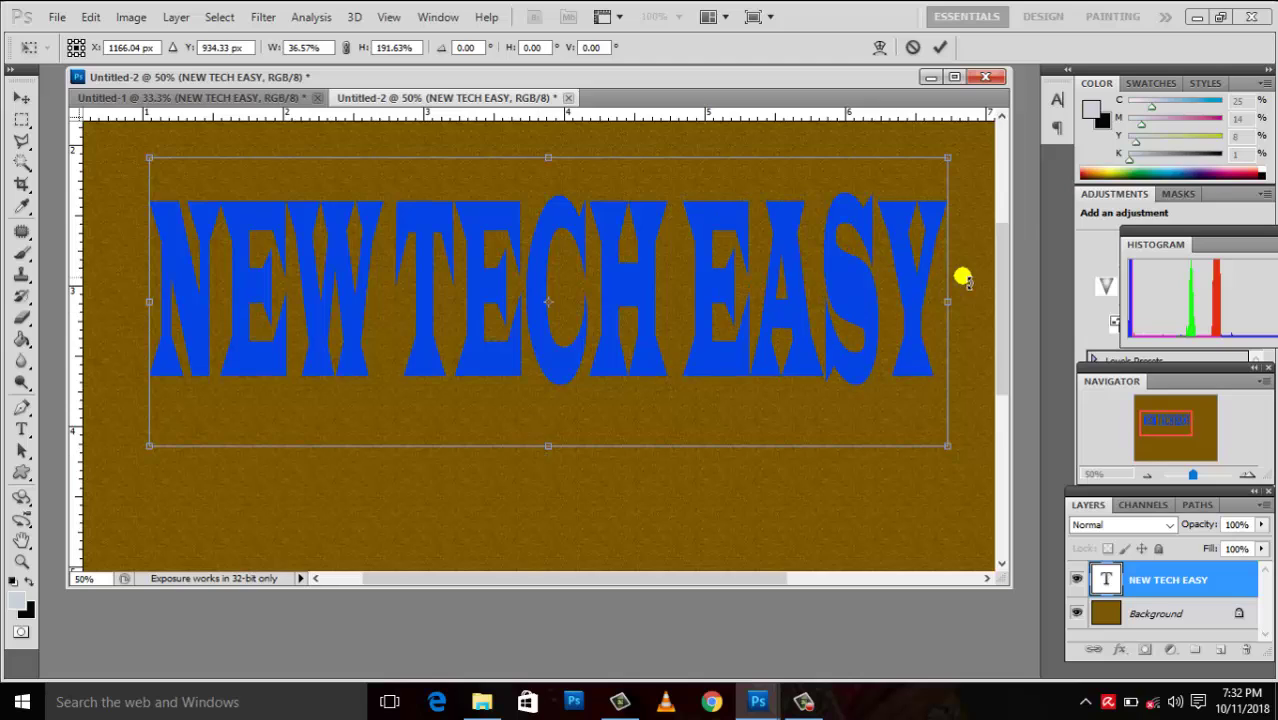
{"action": "left_click_drag", "start_coordinate": [948, 293], "coordinate": [984, 310]}
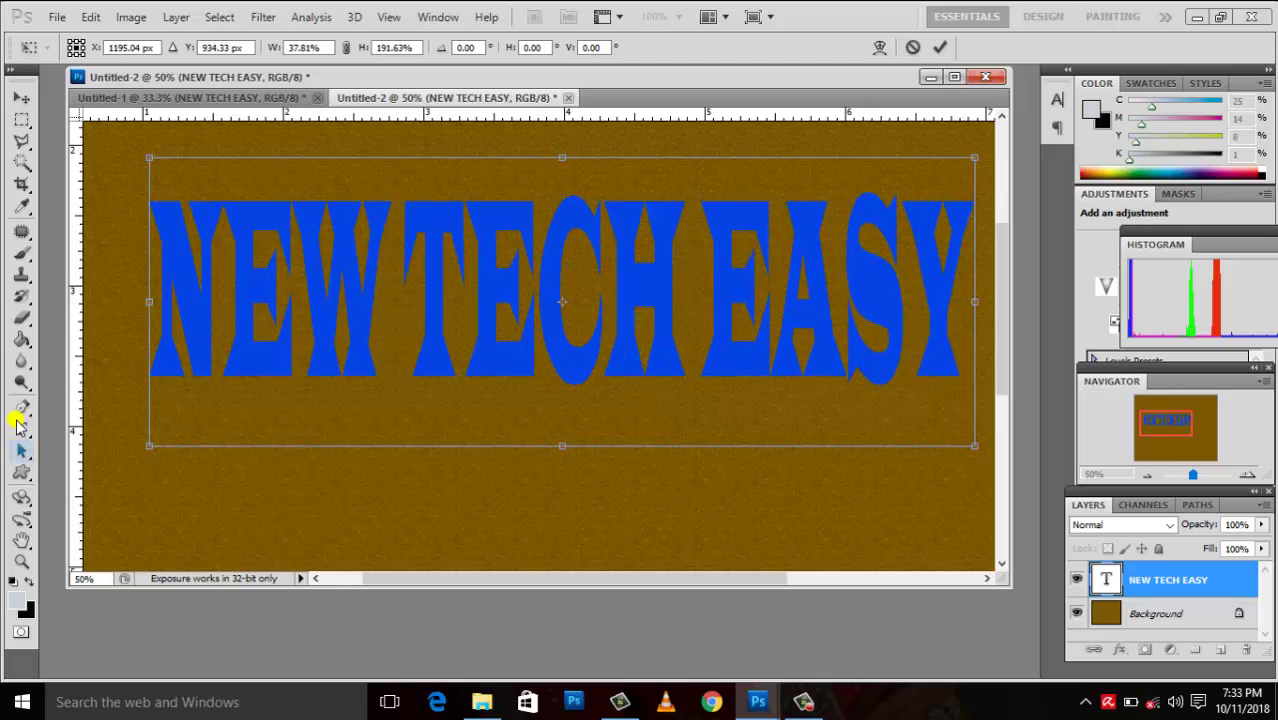
{"action": "left_click", "coordinate": [22, 430]}
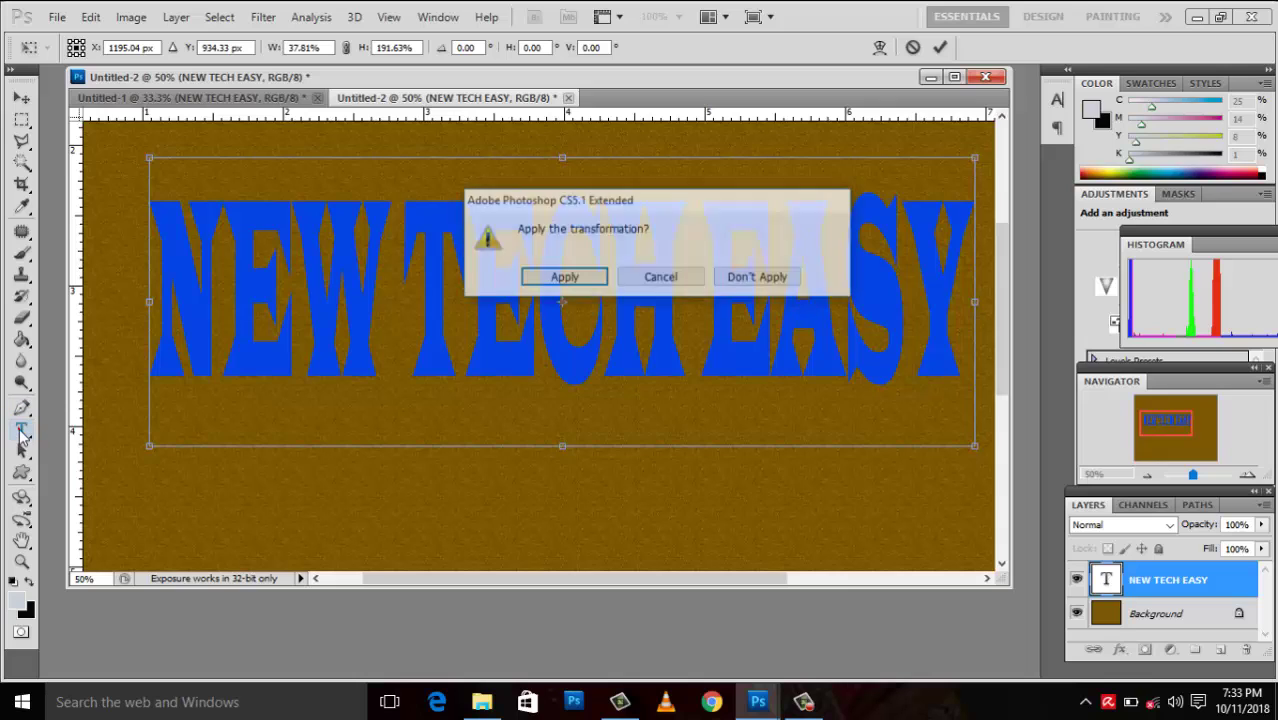
{"action": "left_click", "coordinate": [530, 277]}
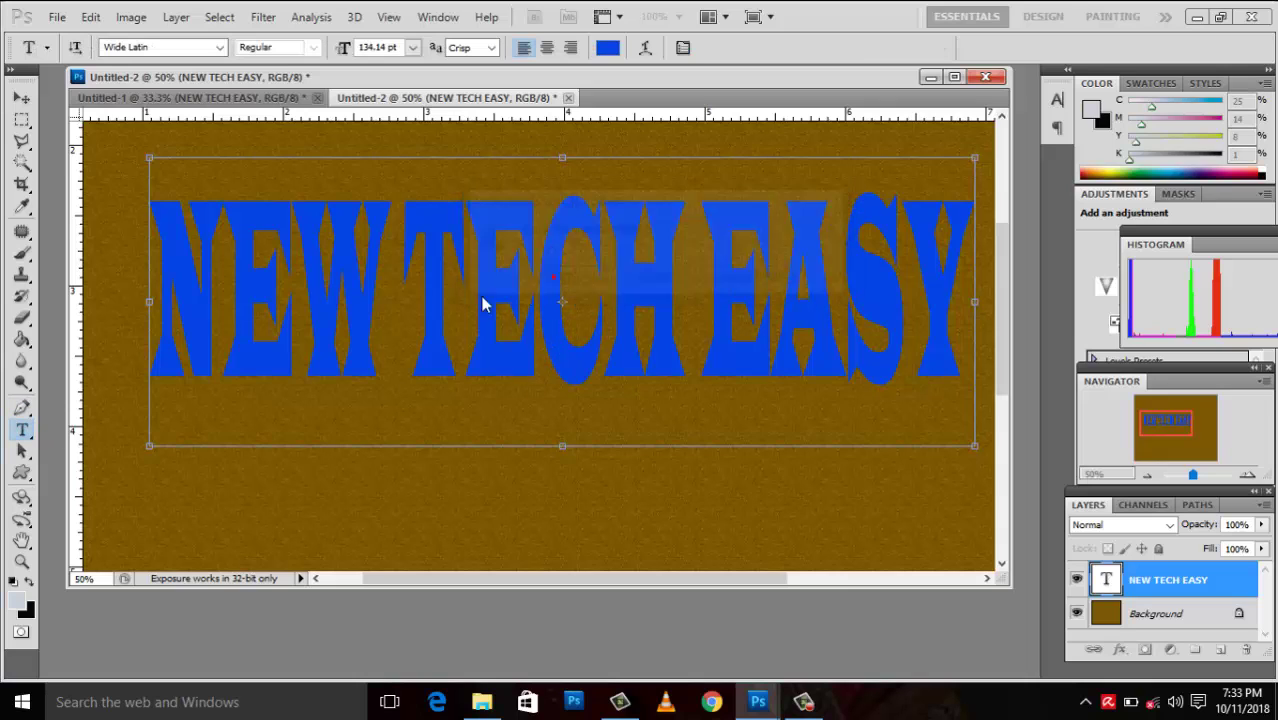
Step: Add extra spaces between NEW, TECH and EASY, then move the text left on the canvas
{"action": "left_click", "coordinate": [418, 296]}
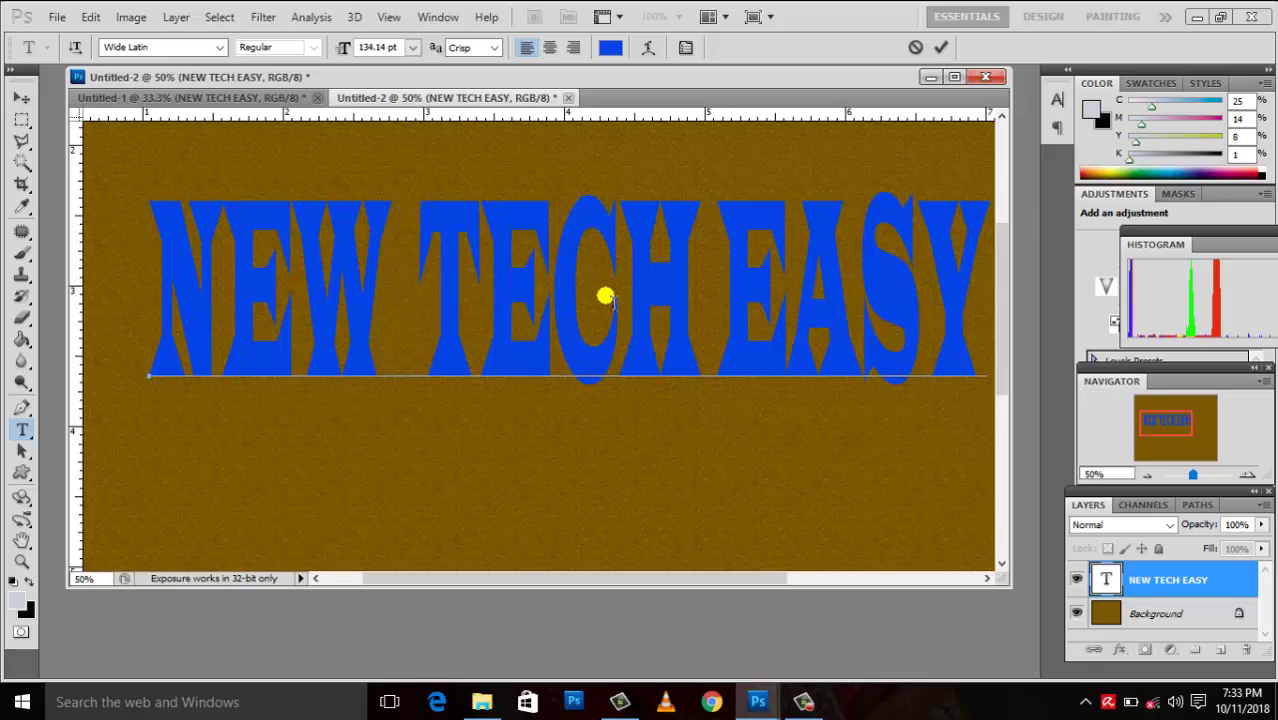
{"action": "left_click", "coordinate": [714, 333]}
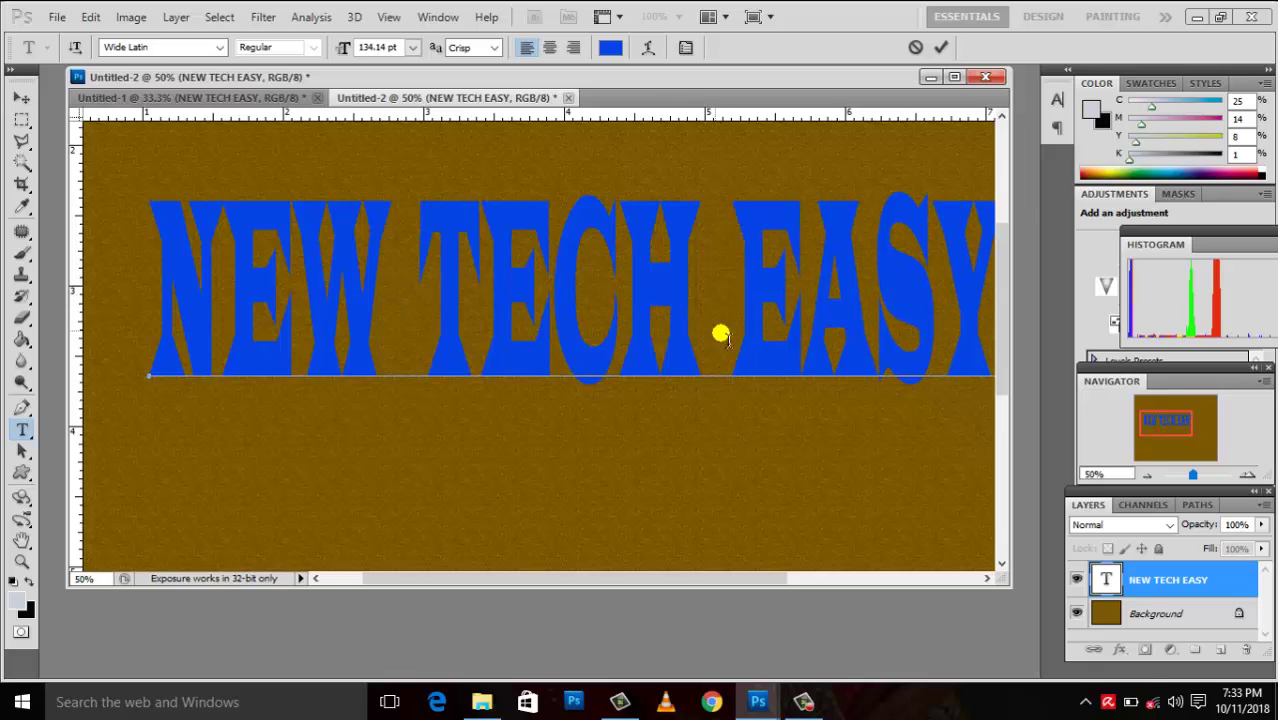
{"action": "key", "text": "ctrl"}
{"action": "key", "text": "ctrl+a"}
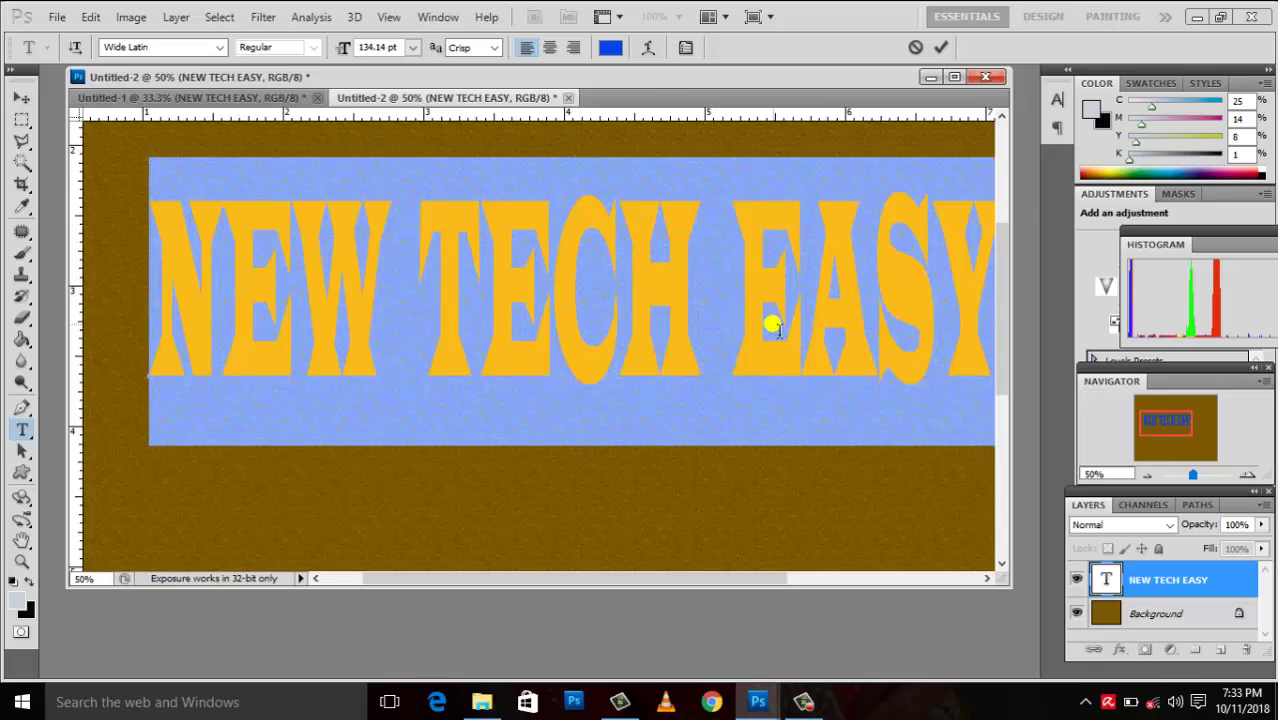
{"action": "left_click_drag", "start_coordinate": [775, 325], "coordinate": [762, 328]}
{"action": "left_click", "coordinate": [802, 337]}
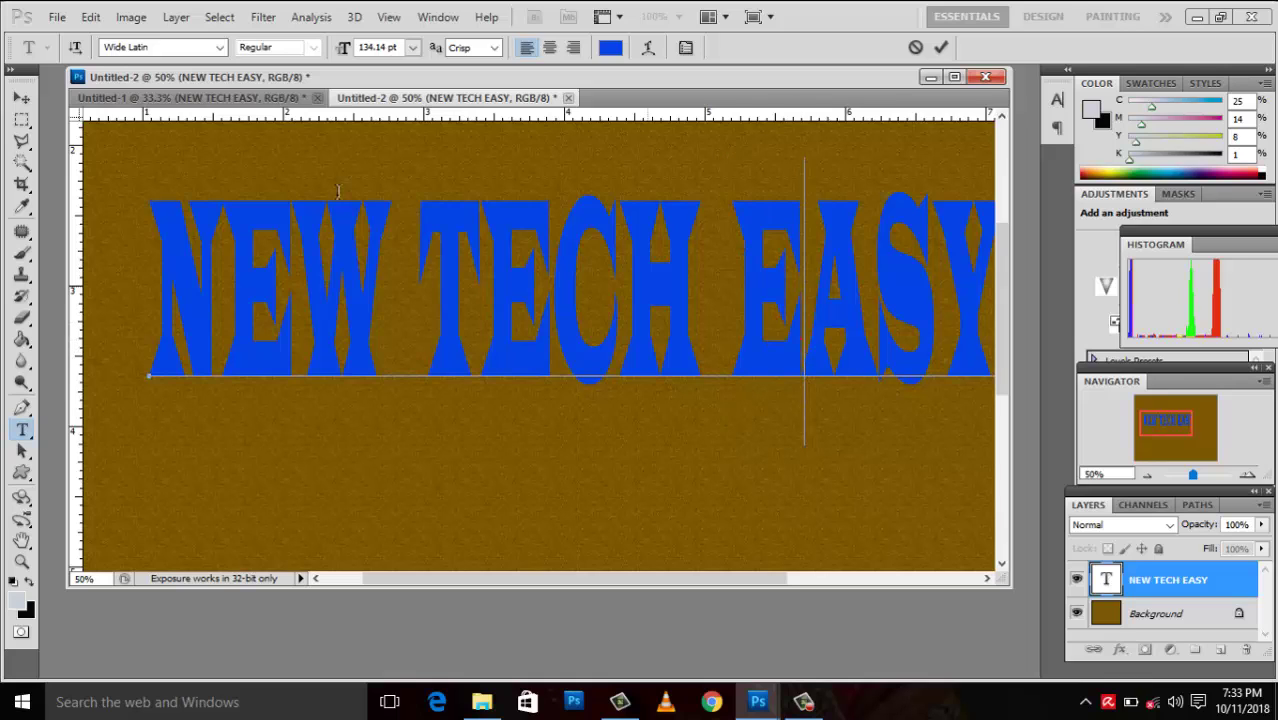
{"action": "left_click", "coordinate": [22, 99]}
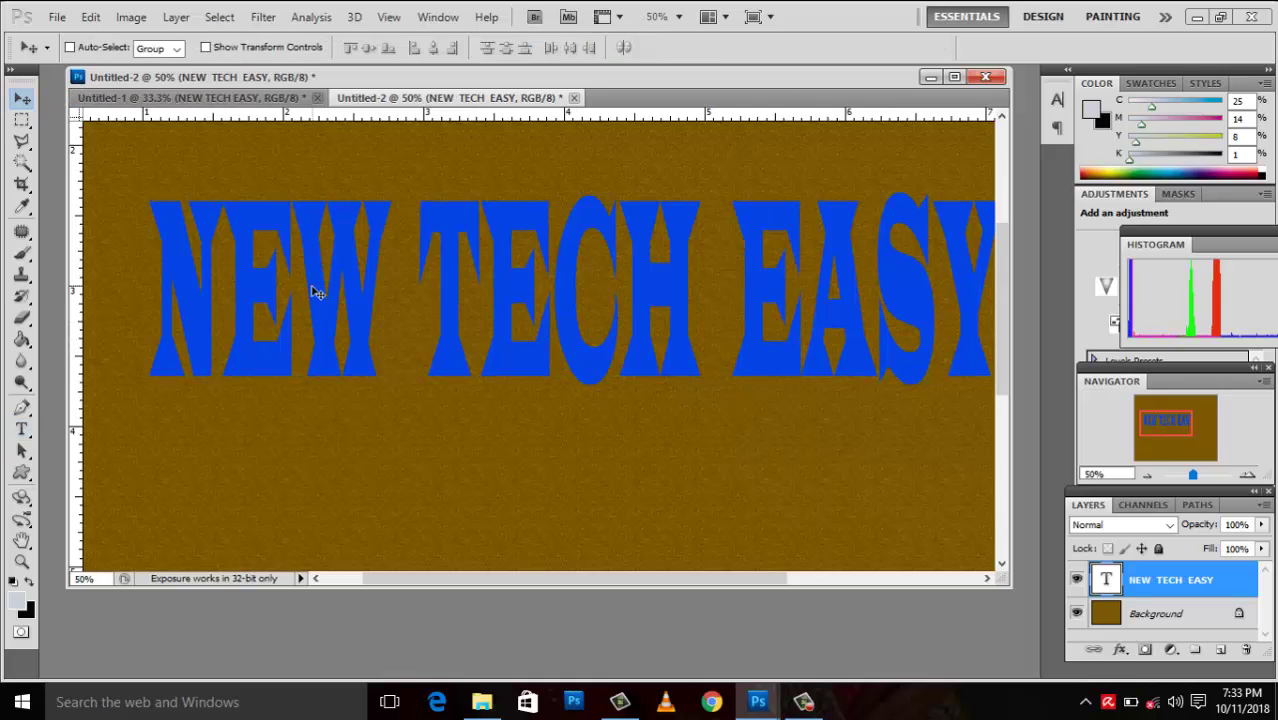
{"action": "left_click_drag", "start_coordinate": [307, 287], "coordinate": [273, 287]}
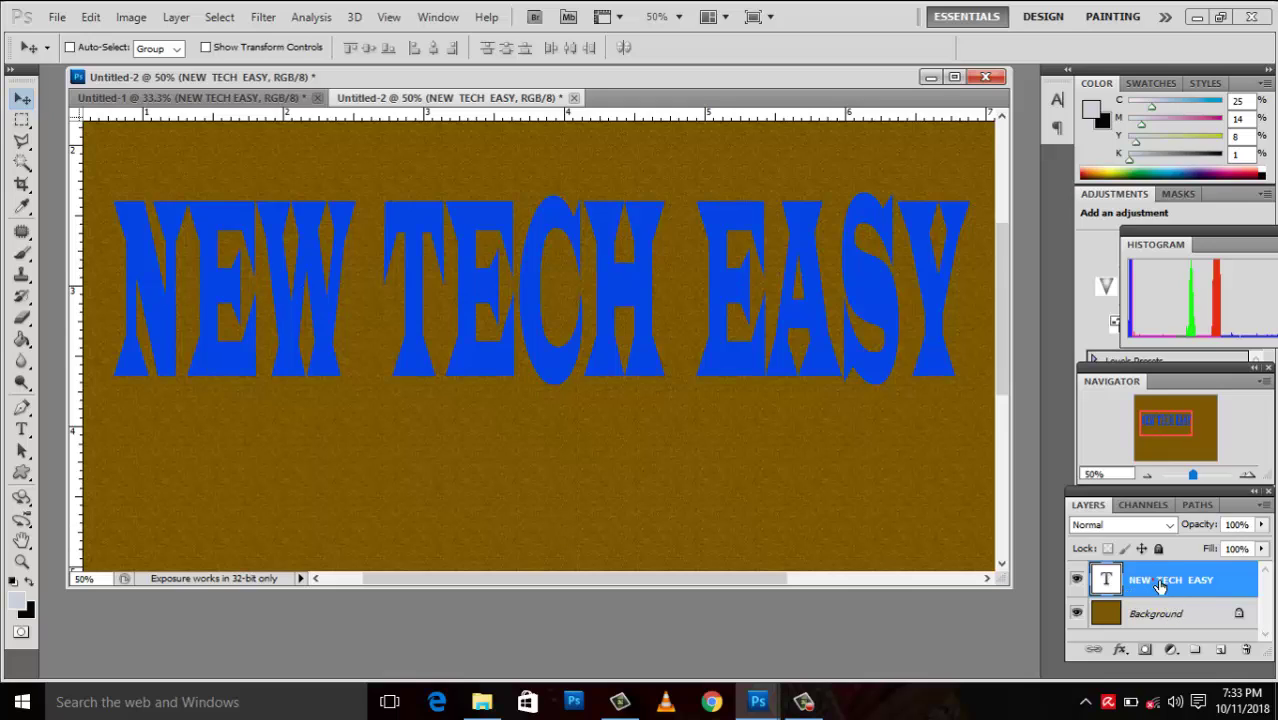
Step: Check the NEW TECH EASY layer's Normal blend mode, then bring up its Layer Style settings
{"action": "left_click", "coordinate": [1196, 586]}
{"action": "right_click", "coordinate": [1208, 579]}
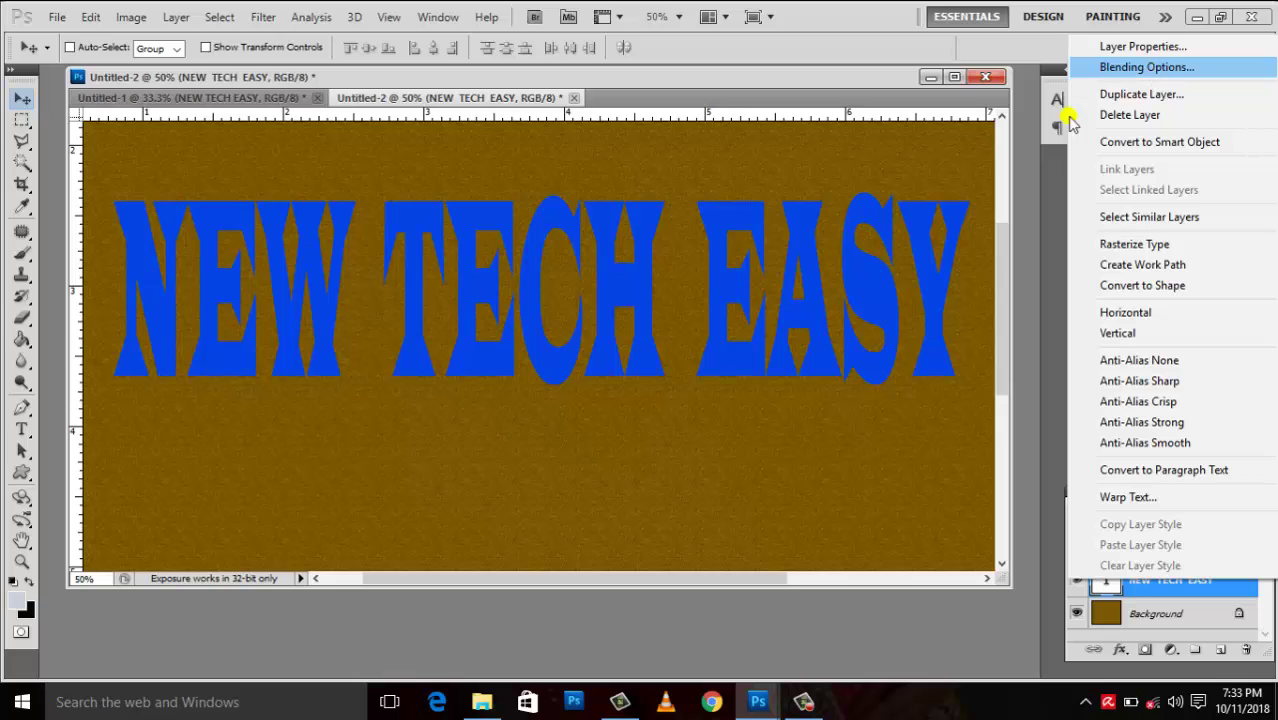
{"action": "left_click", "coordinate": [1058, 308]}
{"action": "left_click", "coordinate": [1150, 524]}
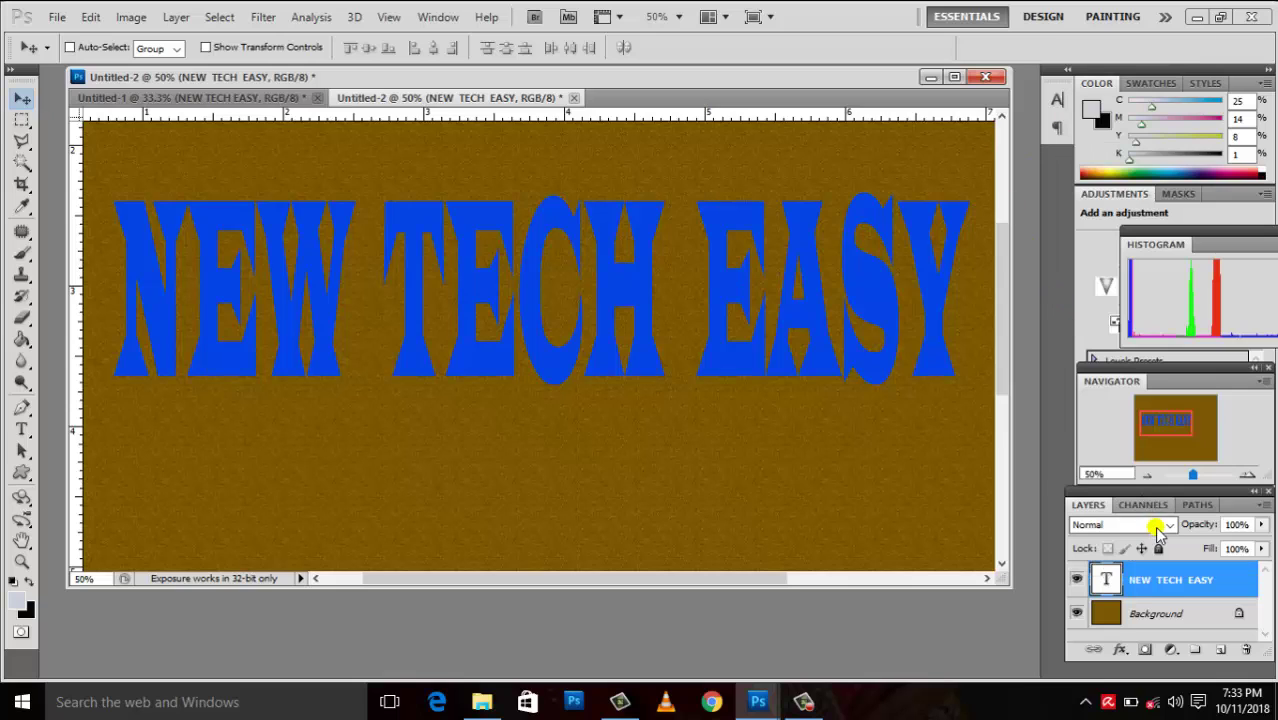
{"action": "left_click", "coordinate": [1172, 525]}
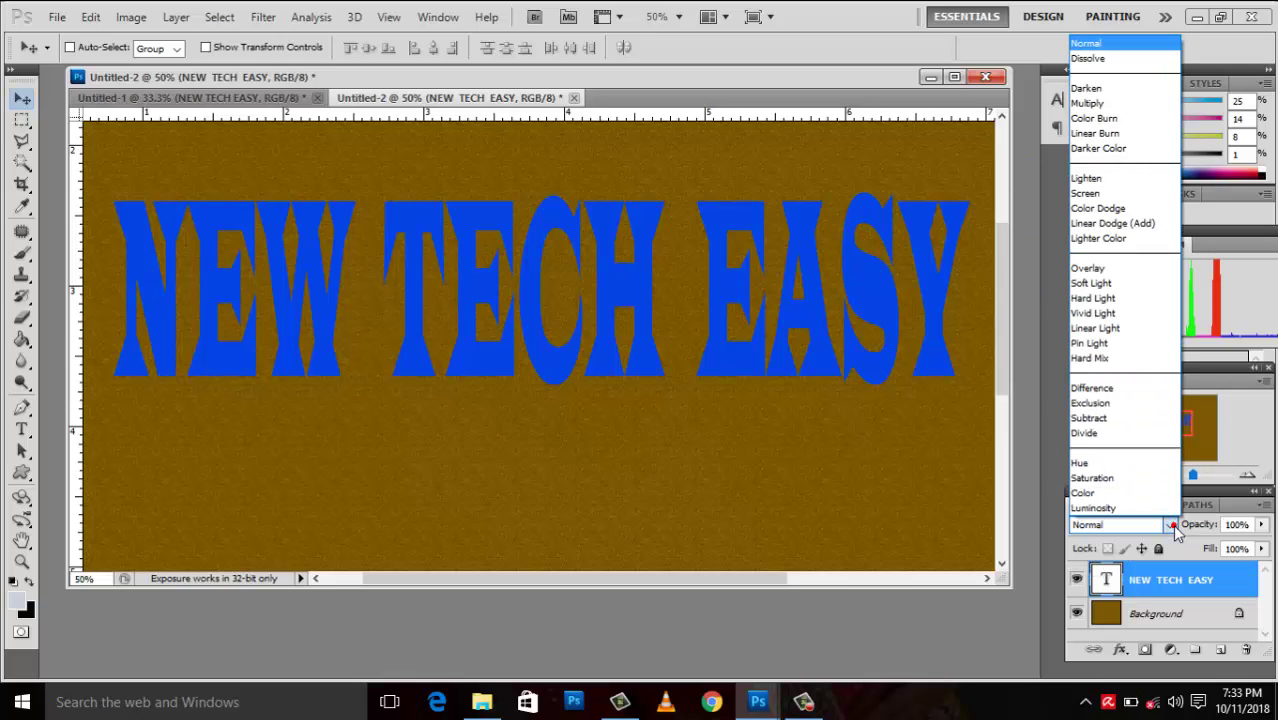
{"action": "left_click", "coordinate": [1041, 548]}
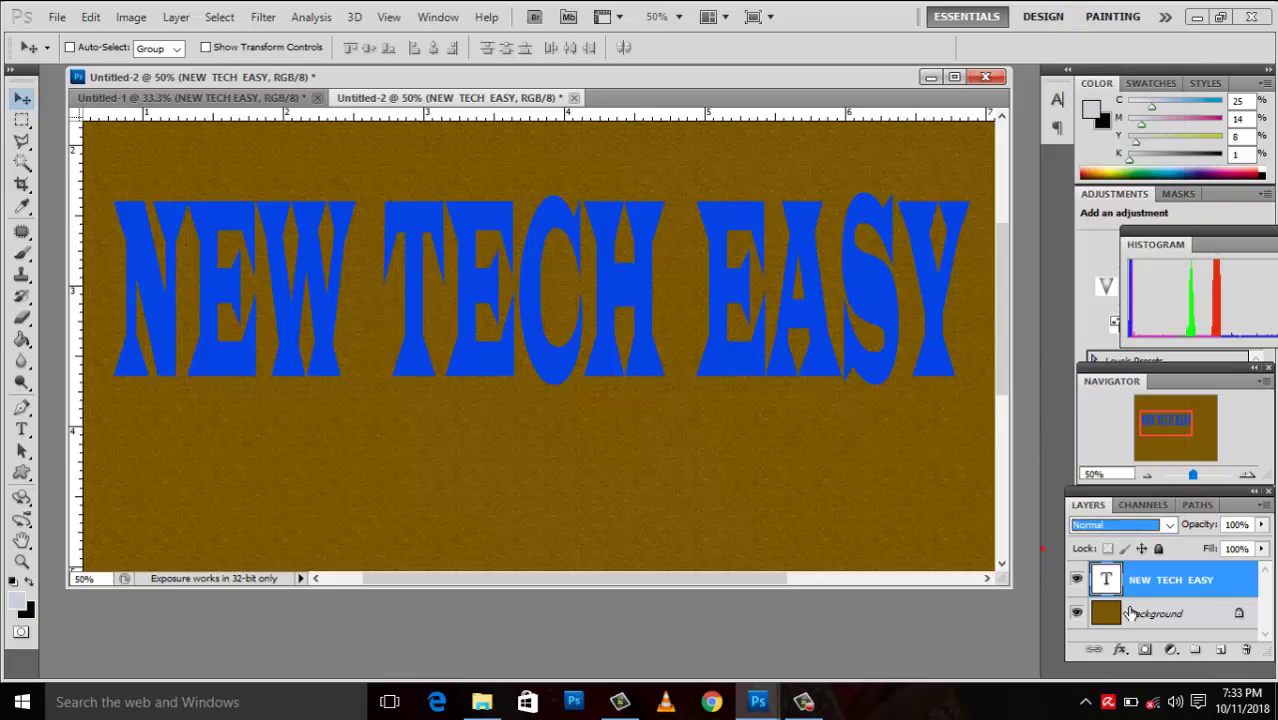
{"action": "double_click", "coordinate": [1205, 581]}
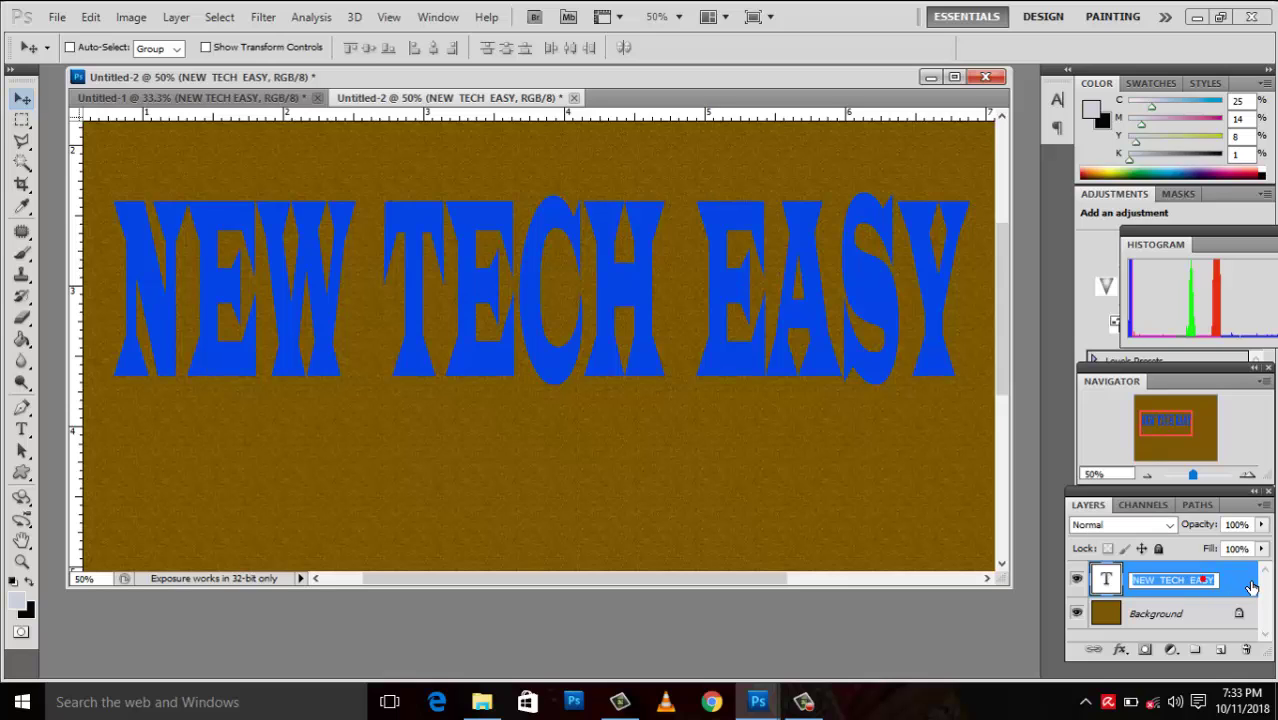
{"action": "key", "text": "Return"}
{"action": "double_click", "coordinate": [1251, 587]}
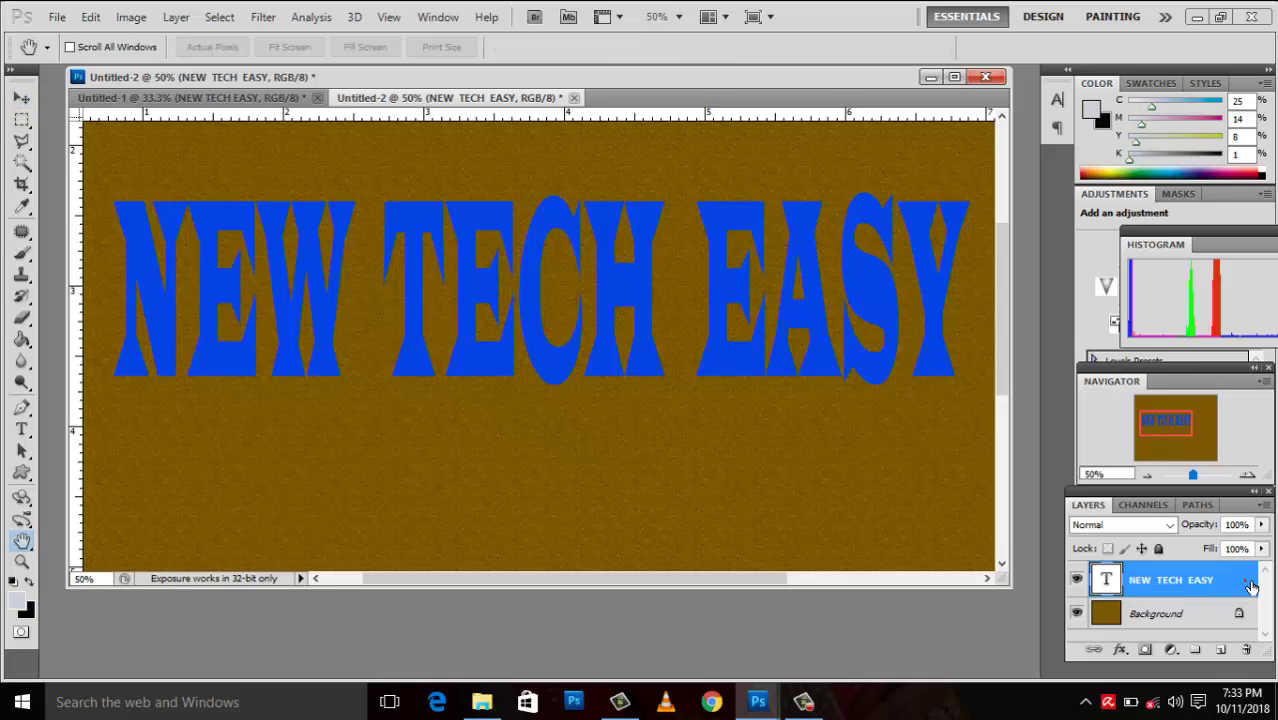
Step: Try 0% fill opacity with Bevel and Emboss on the title, then cancel the Layer Style
{"action": "left_click_drag", "start_coordinate": [970, 135], "coordinate": [852, 141]}
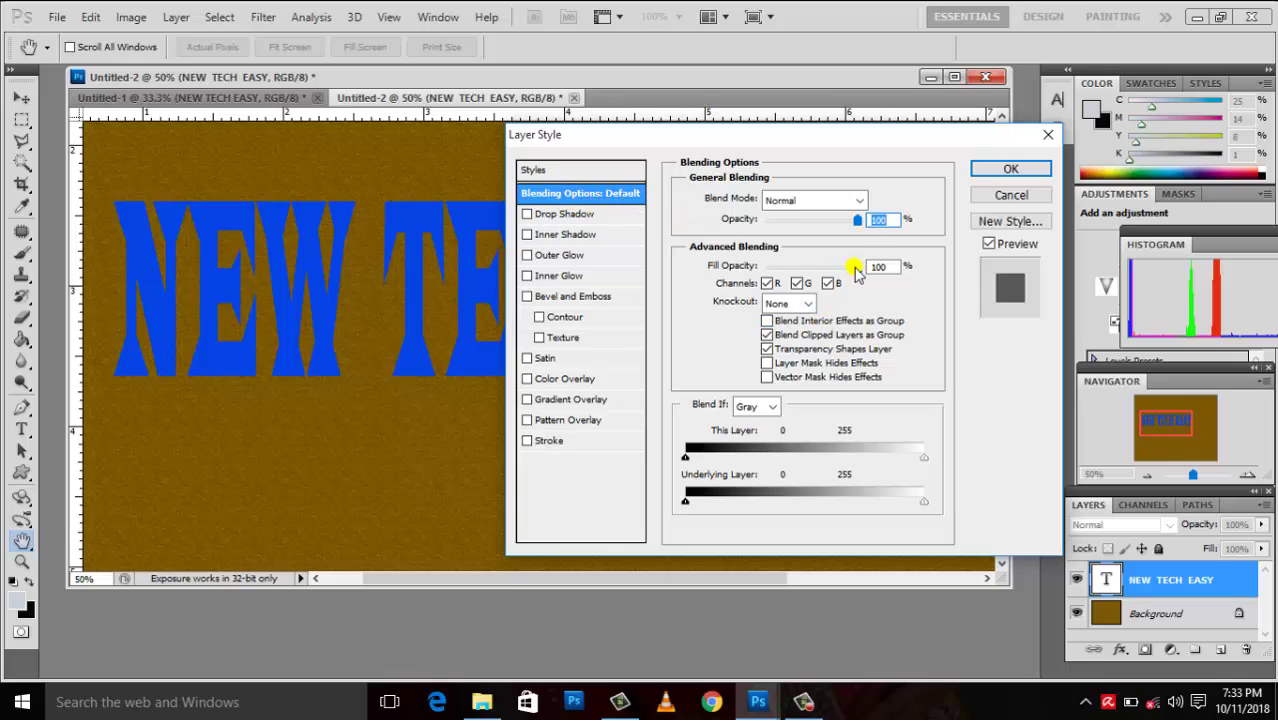
{"action": "left_click_drag", "start_coordinate": [857, 268], "coordinate": [745, 275]}
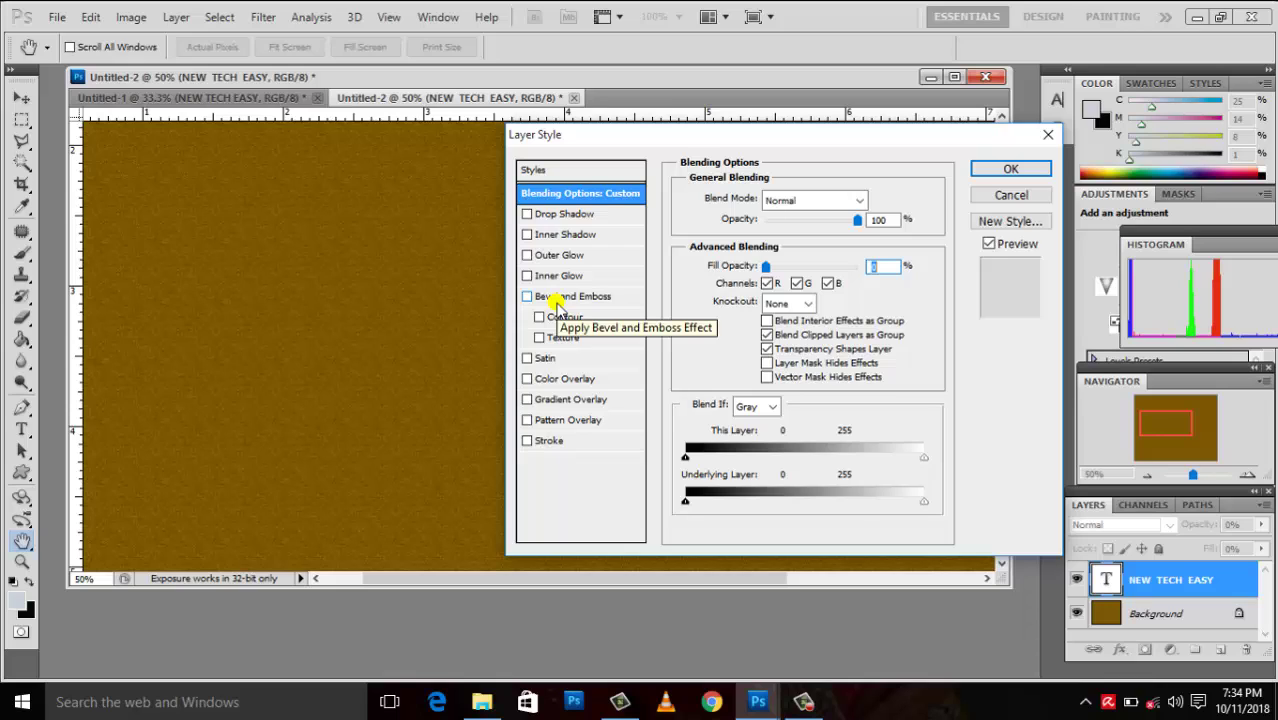
{"action": "left_click", "coordinate": [557, 298]}
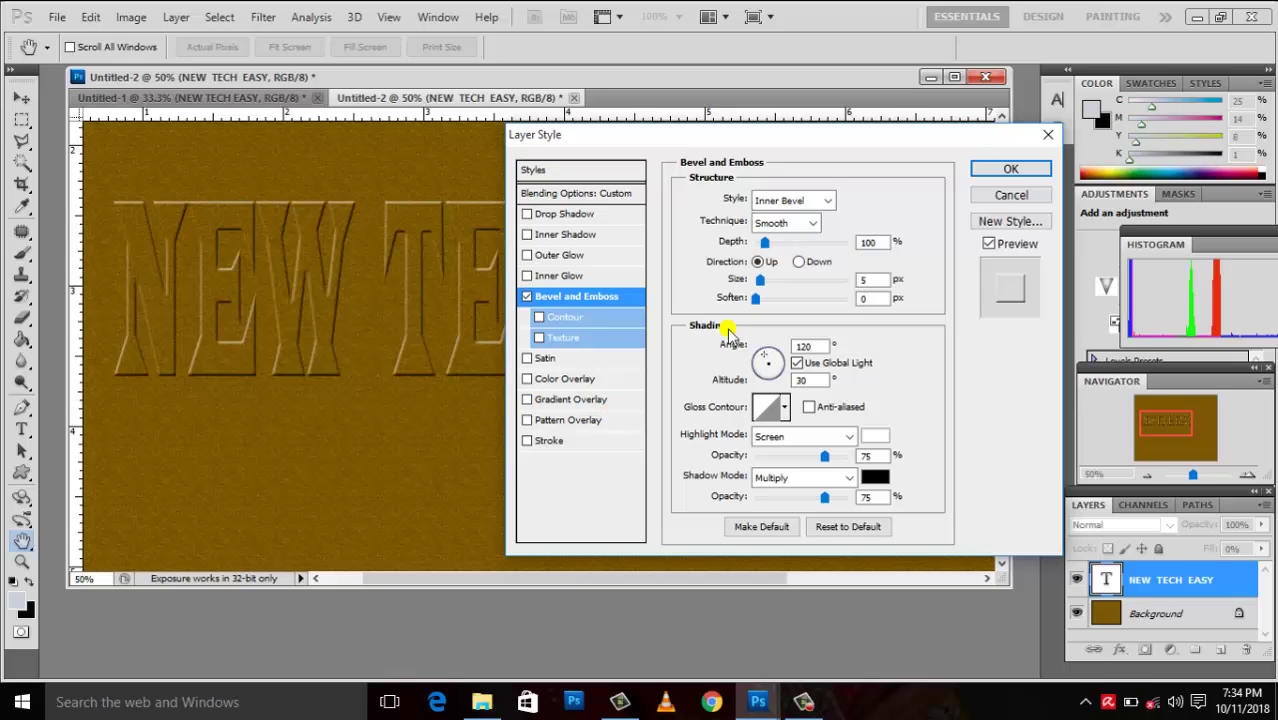
{"action": "left_click", "coordinate": [1010, 195]}
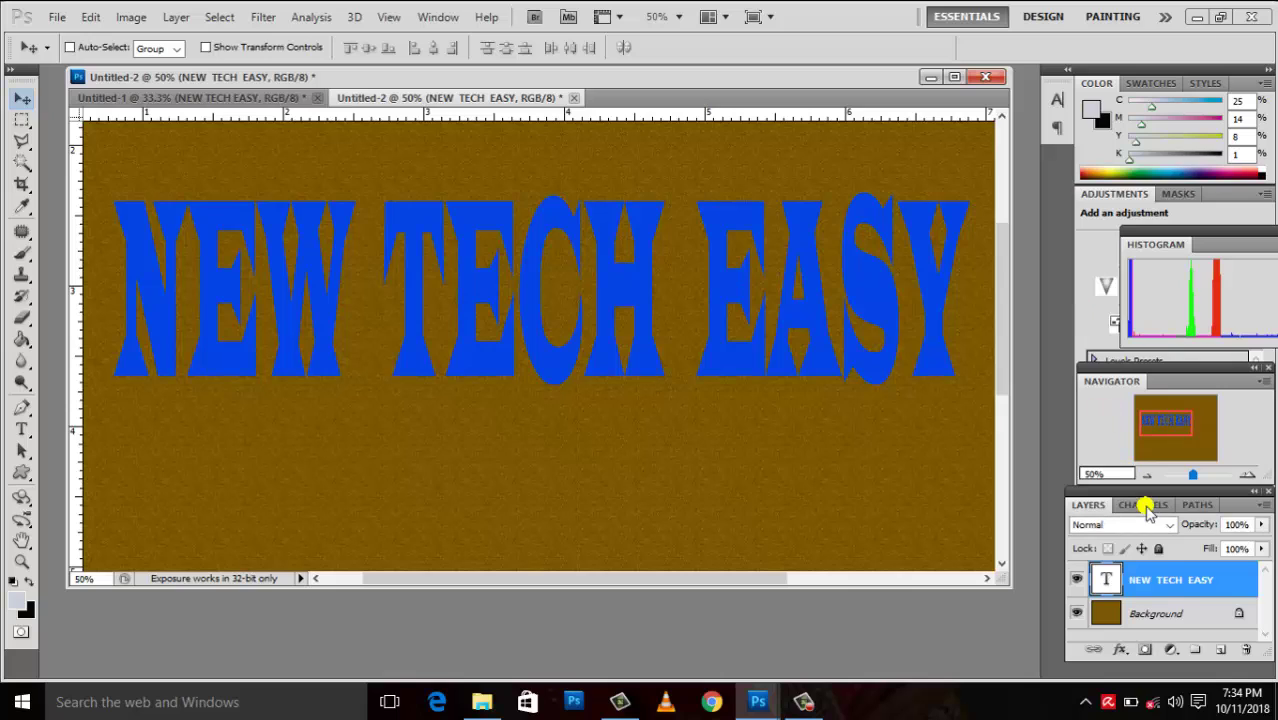
Step: Convert the locked Background into the editable Layer 0 and reselect the text layer
{"action": "double_click", "coordinate": [1239, 615]}
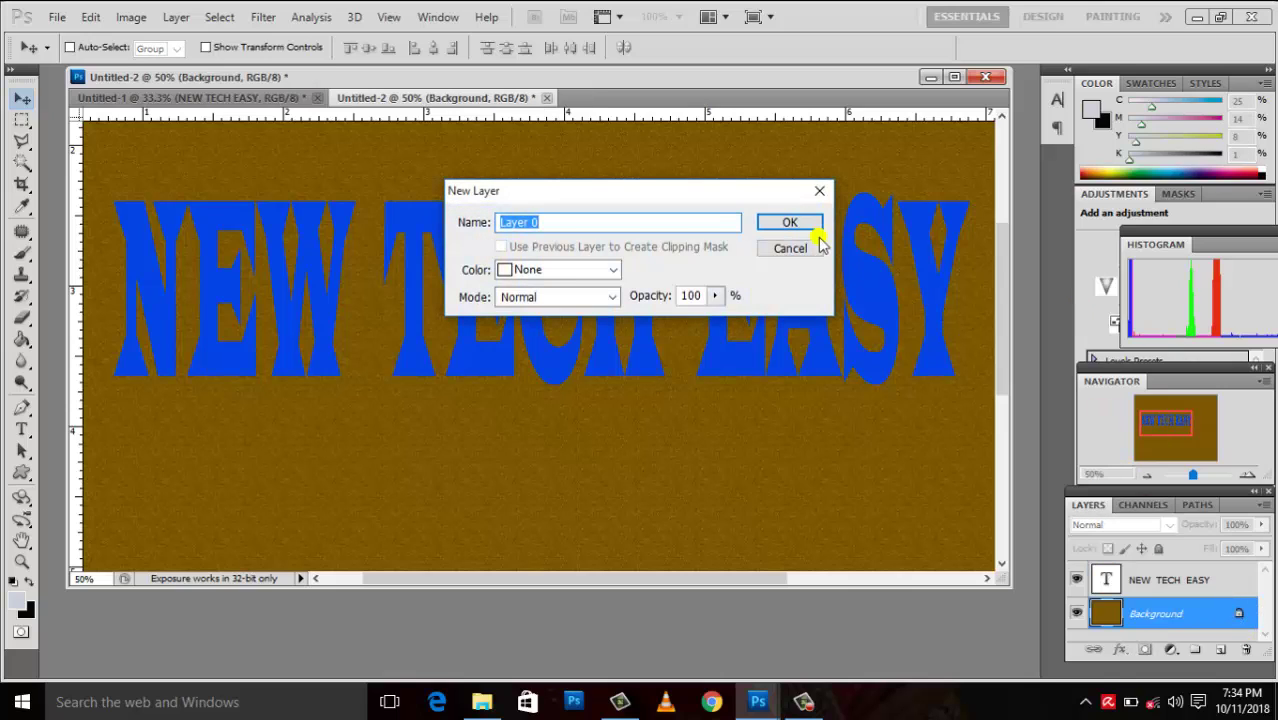
{"action": "left_click", "coordinate": [789, 222]}
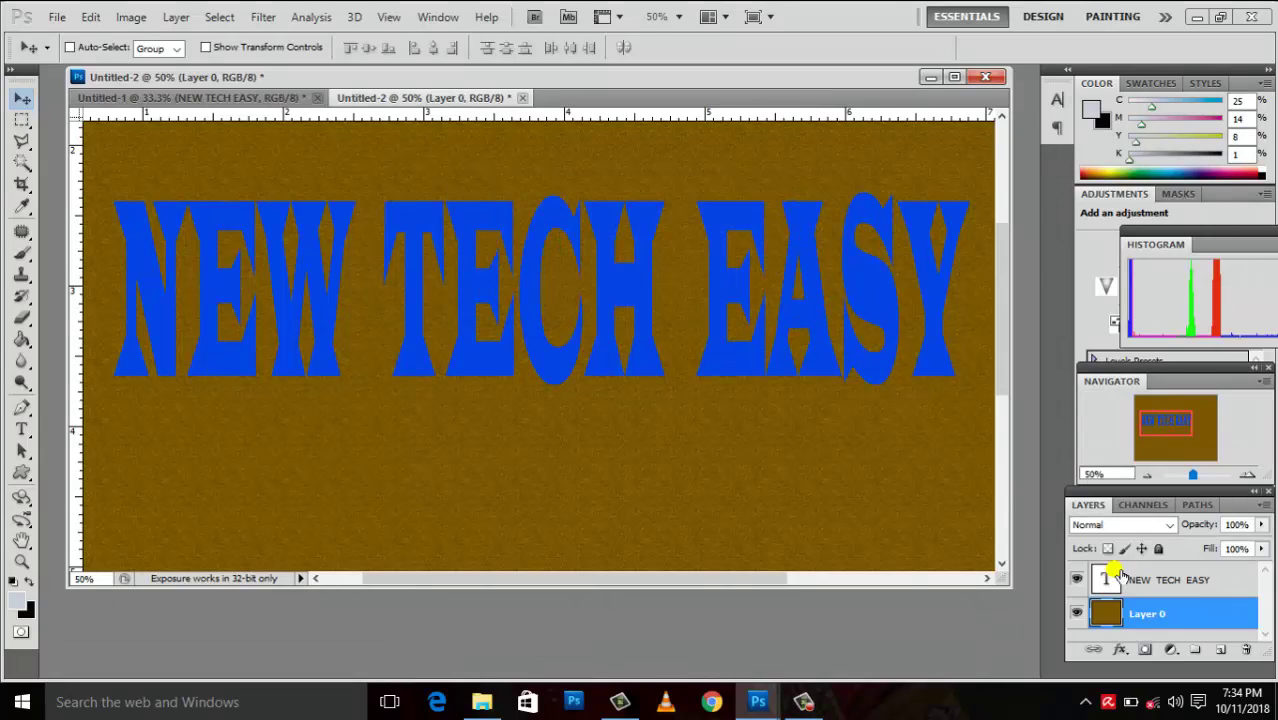
{"action": "left_click", "coordinate": [1167, 590]}
{"action": "right_click", "coordinate": [1158, 582]}
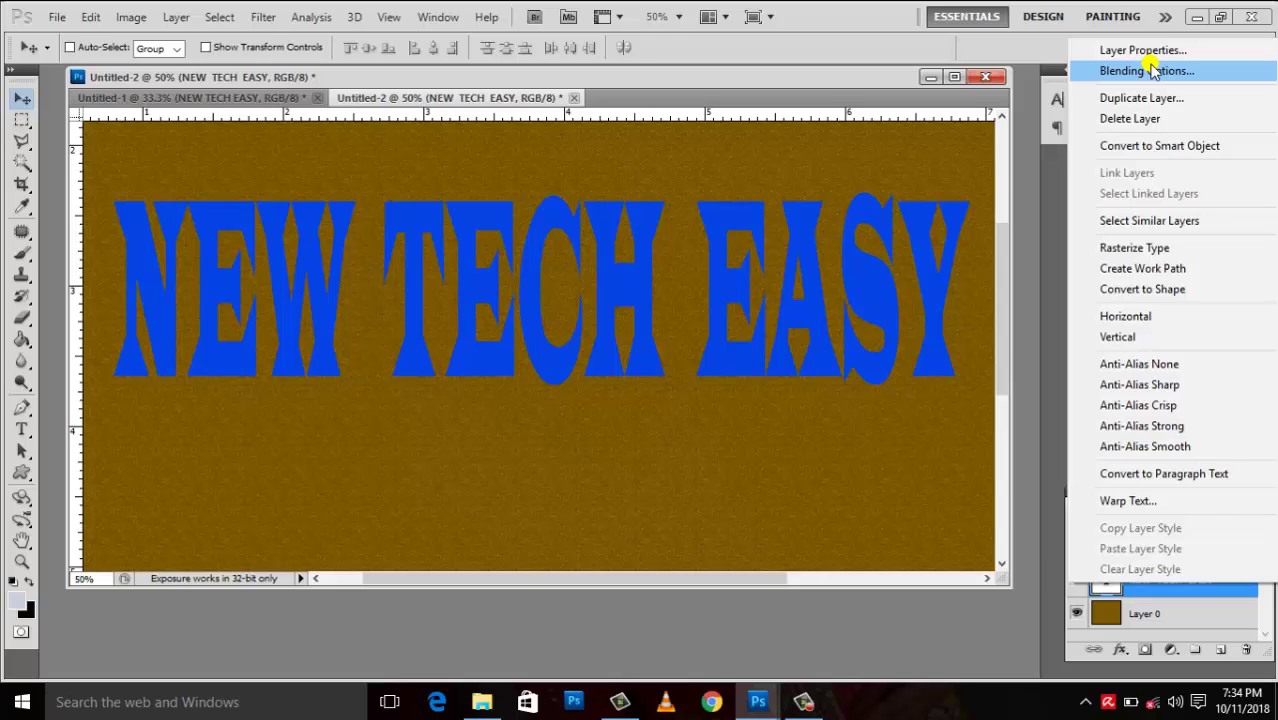
Step: Set the title's fill opacity to 0 and add Bevel and Emboss, trying Inner and Outer Bevel
{"action": "left_click", "coordinate": [1153, 70]}
{"action": "left_click_drag", "start_coordinate": [858, 265], "coordinate": [765, 265]}
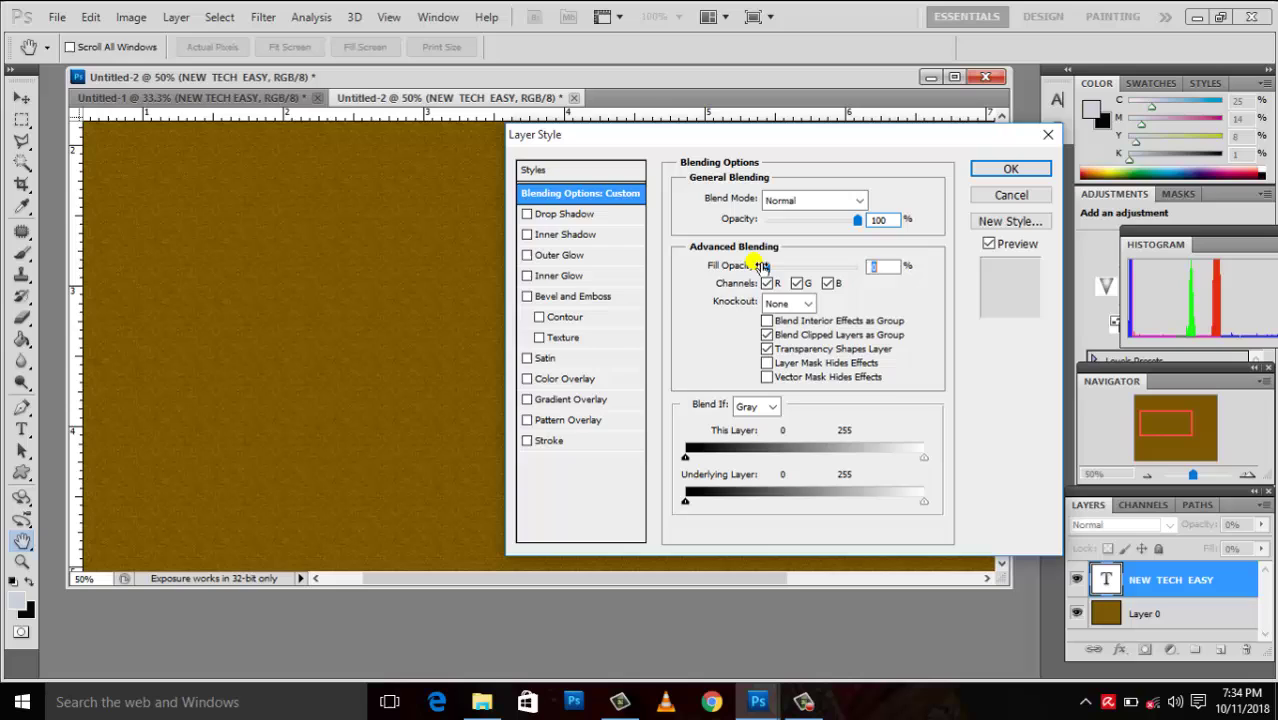
{"action": "left_click", "coordinate": [561, 297]}
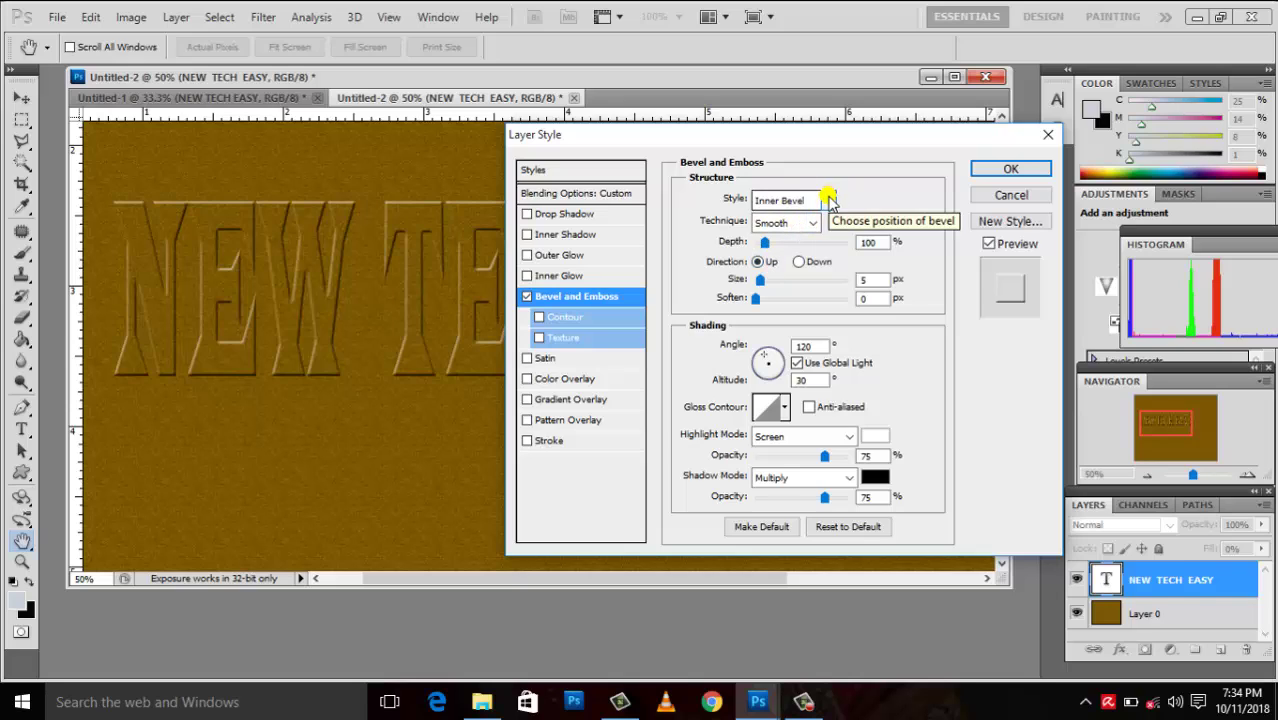
{"action": "left_click", "coordinate": [829, 202]}
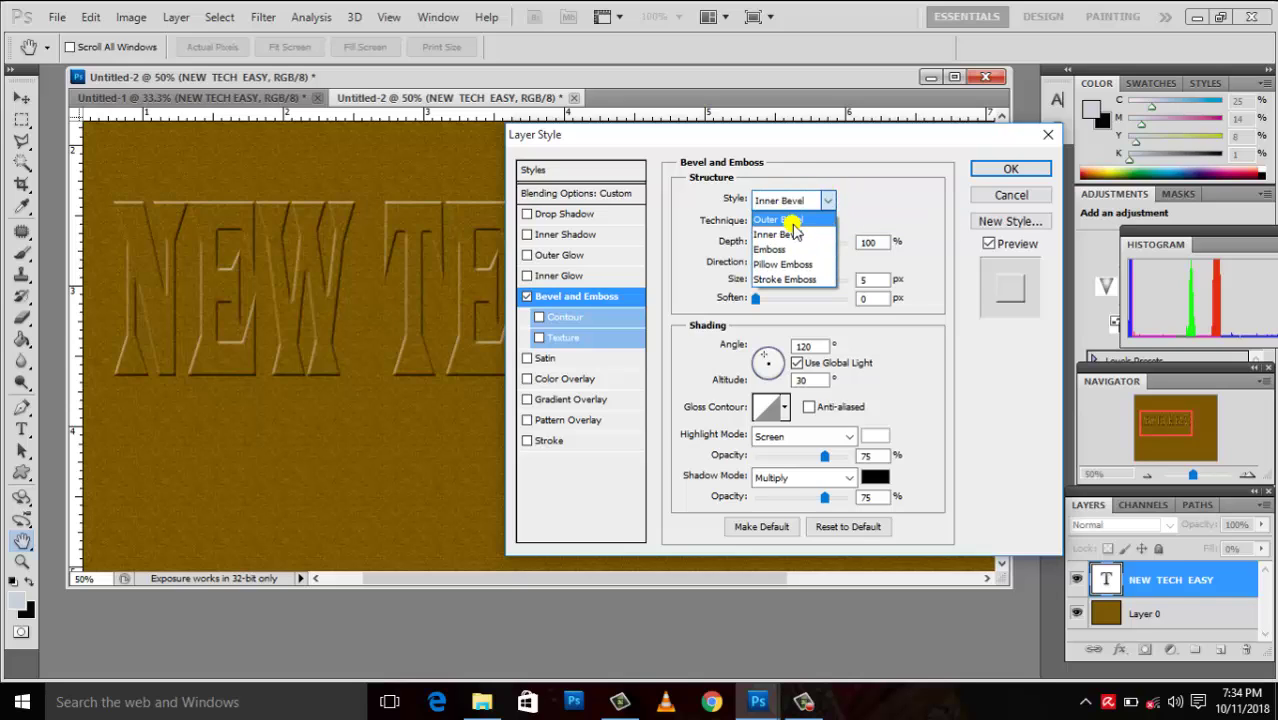
{"action": "left_click", "coordinate": [782, 234]}
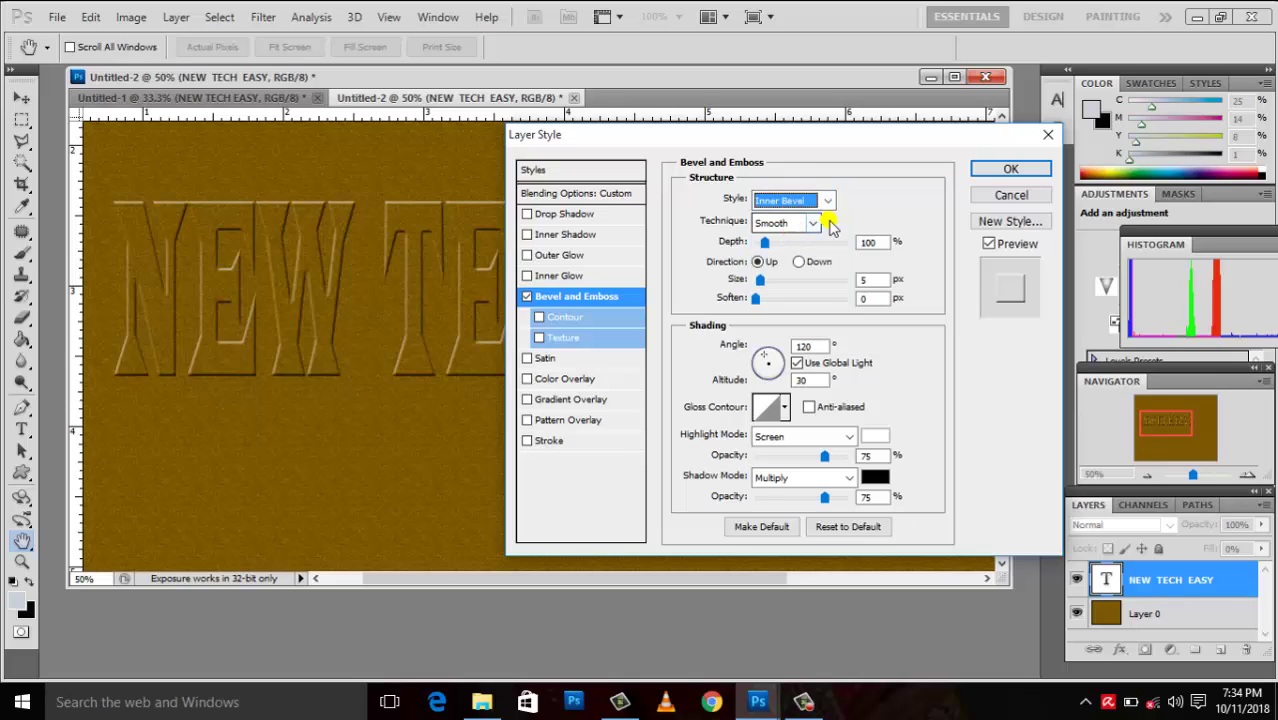
{"action": "left_click", "coordinate": [829, 200]}
{"action": "left_click", "coordinate": [815, 217]}
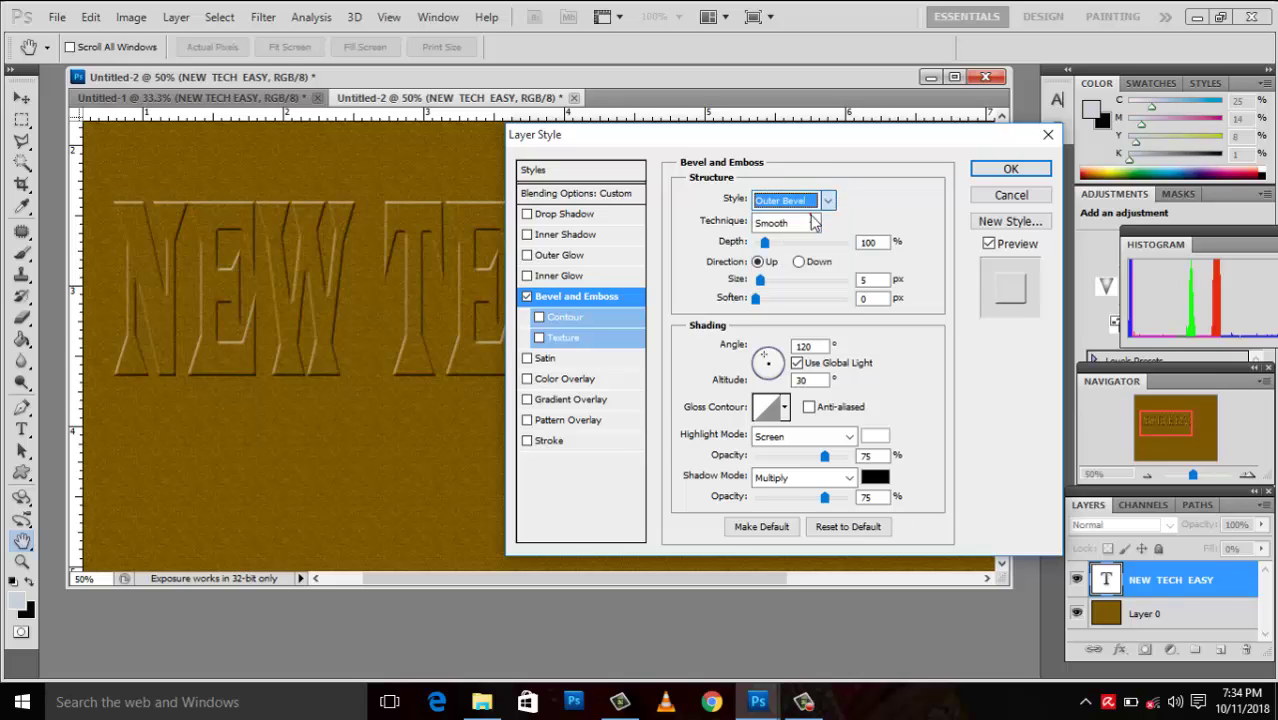
{"action": "left_click", "coordinate": [827, 201]}
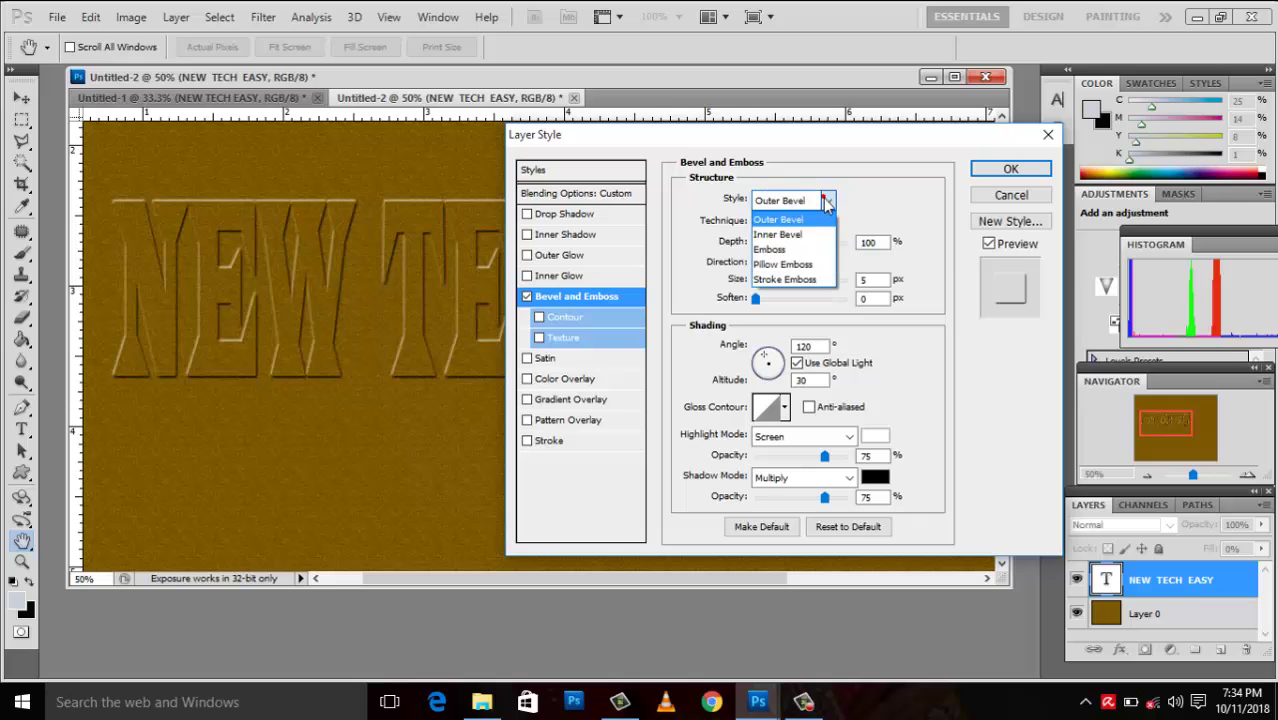
{"action": "key", "text": "Escape"}
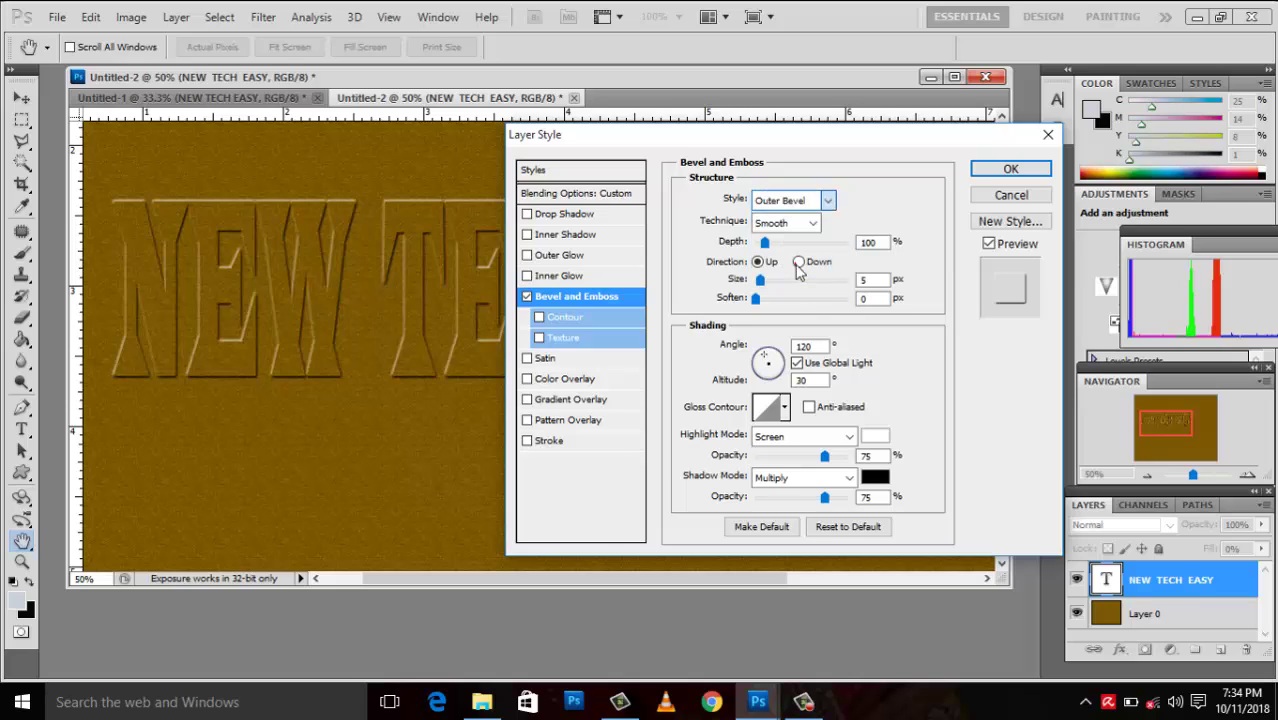
Step: Compare Pillow and Stroke Emboss, then settle on Outer Bevel at 256% depth, direction Up
{"action": "left_click", "coordinate": [798, 262]}
{"action": "left_click", "coordinate": [828, 201]}
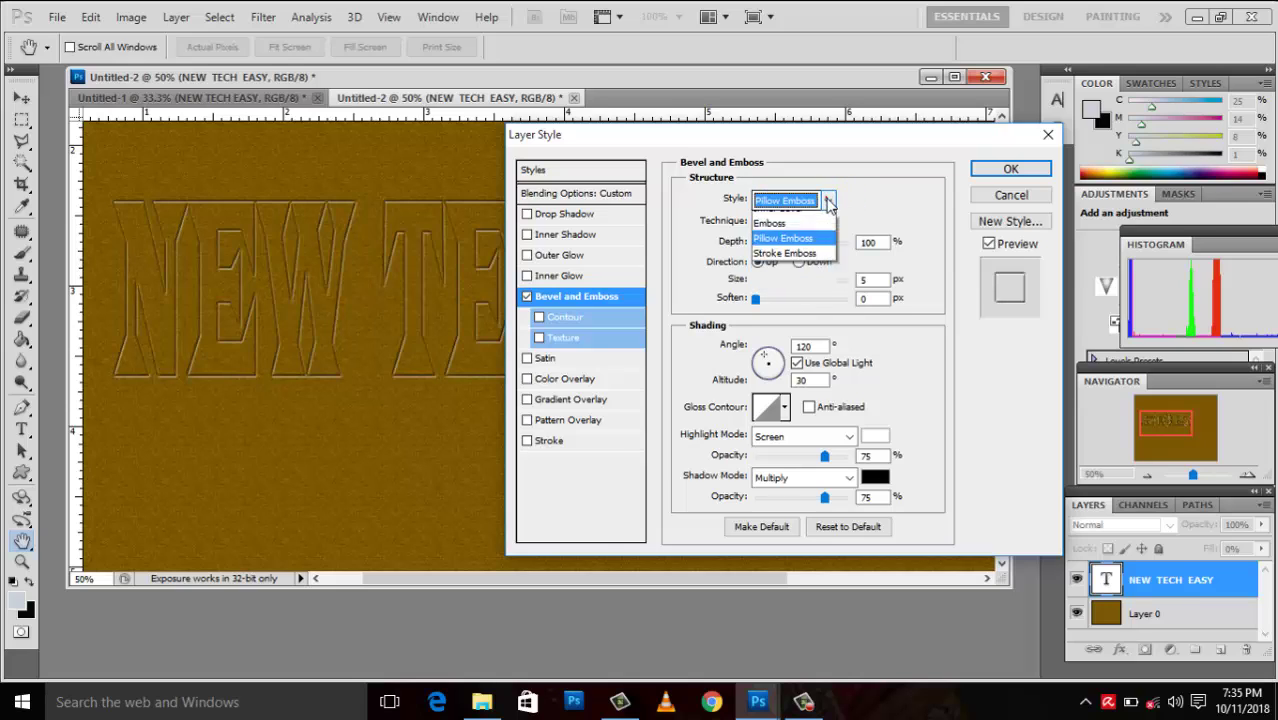
{"action": "left_click", "coordinate": [811, 284]}
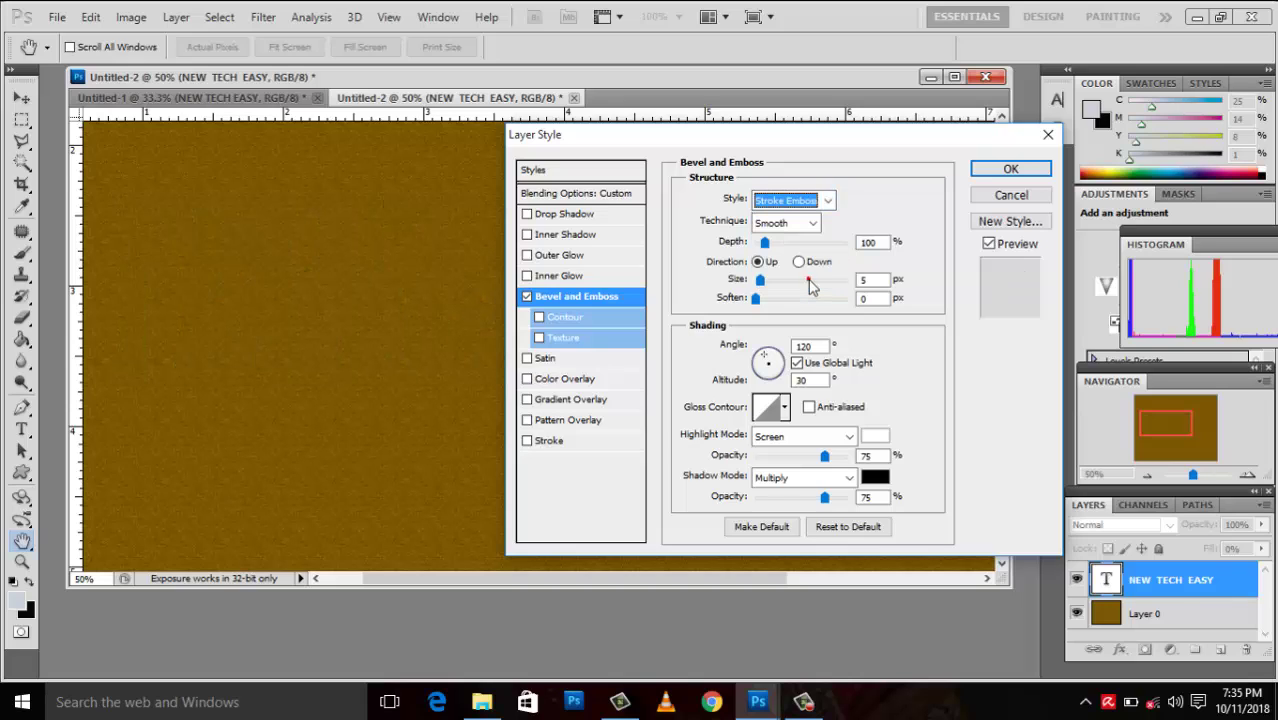
{"action": "left_click", "coordinate": [828, 201]}
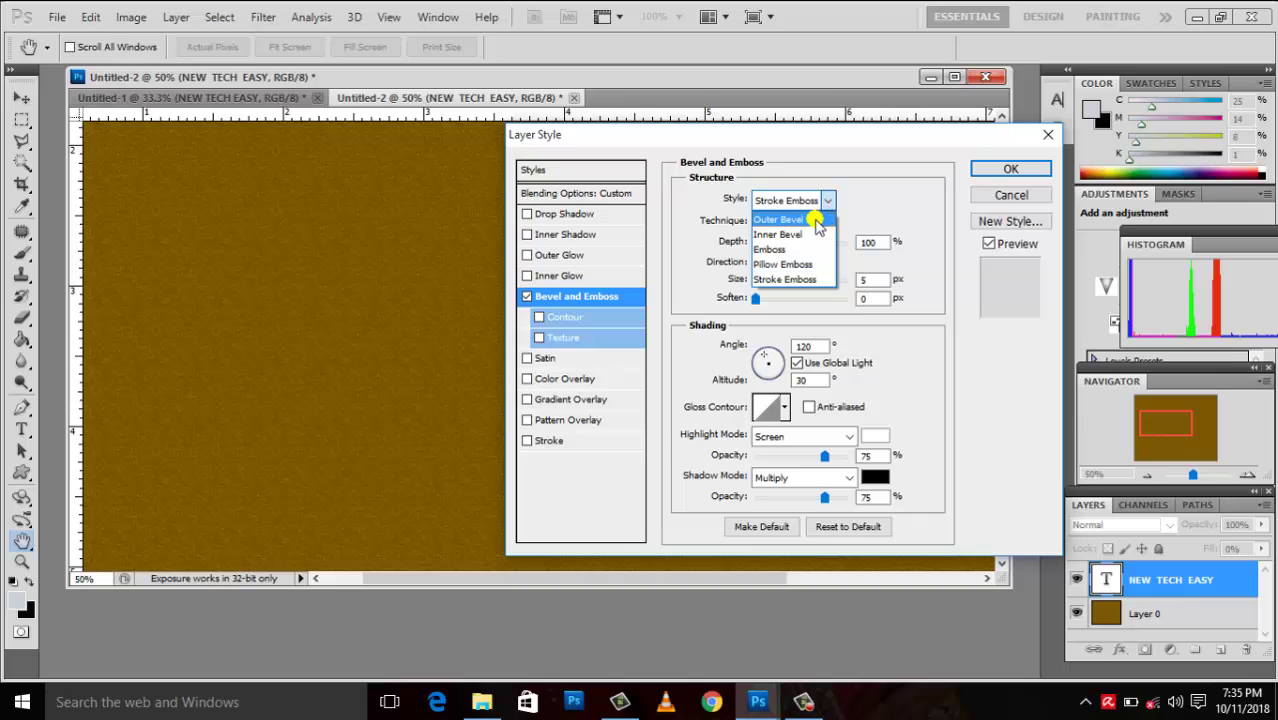
{"action": "left_click", "coordinate": [810, 219]}
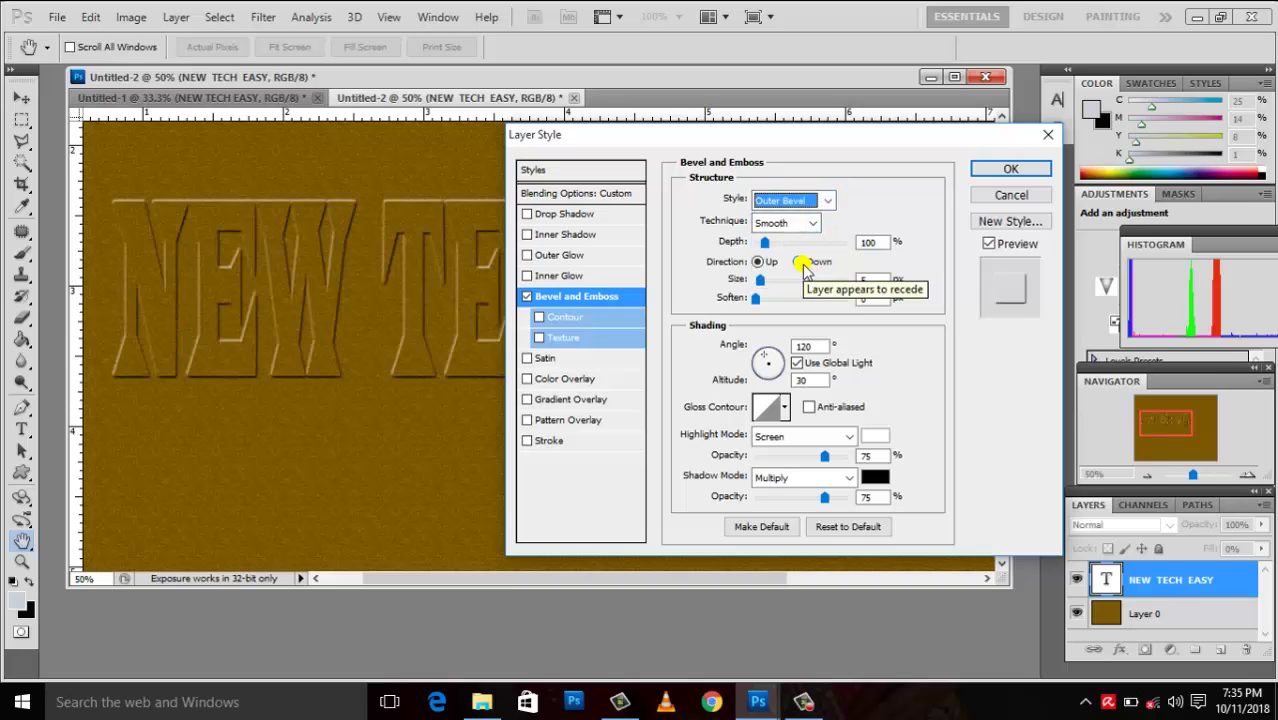
{"action": "mouse_move", "coordinate": [766, 242]}
{"action": "left_mouse_down"}
{"action": "mouse_move", "coordinate": [818, 246]}
{"action": "mouse_move", "coordinate": [779, 246]}
{"action": "left_mouse_up"}
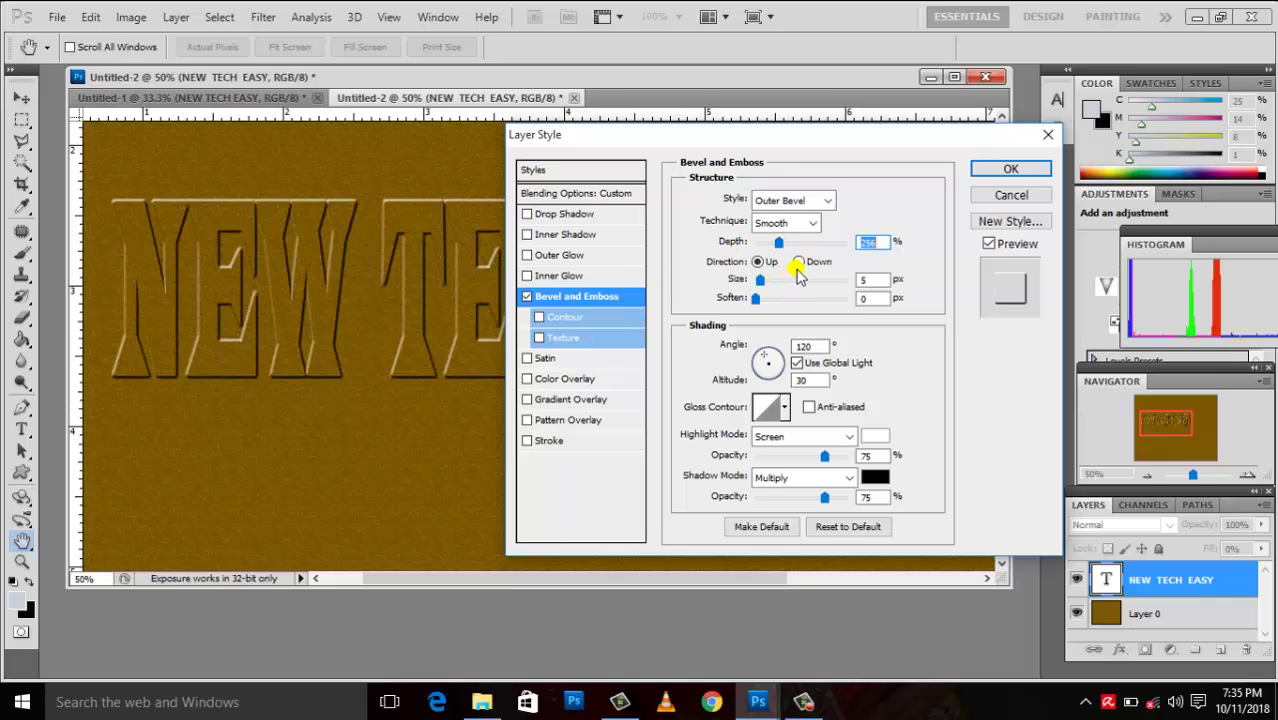
{"action": "left_click", "coordinate": [798, 263]}
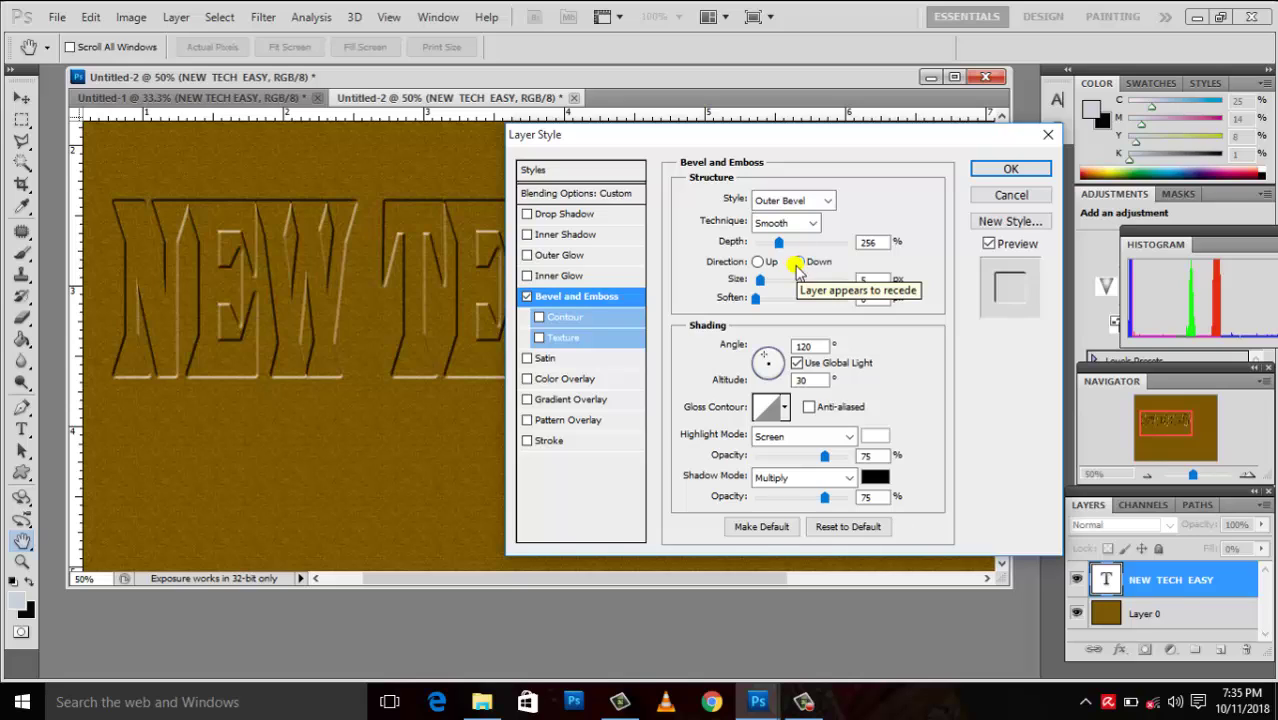
{"action": "left_click", "coordinate": [762, 263]}
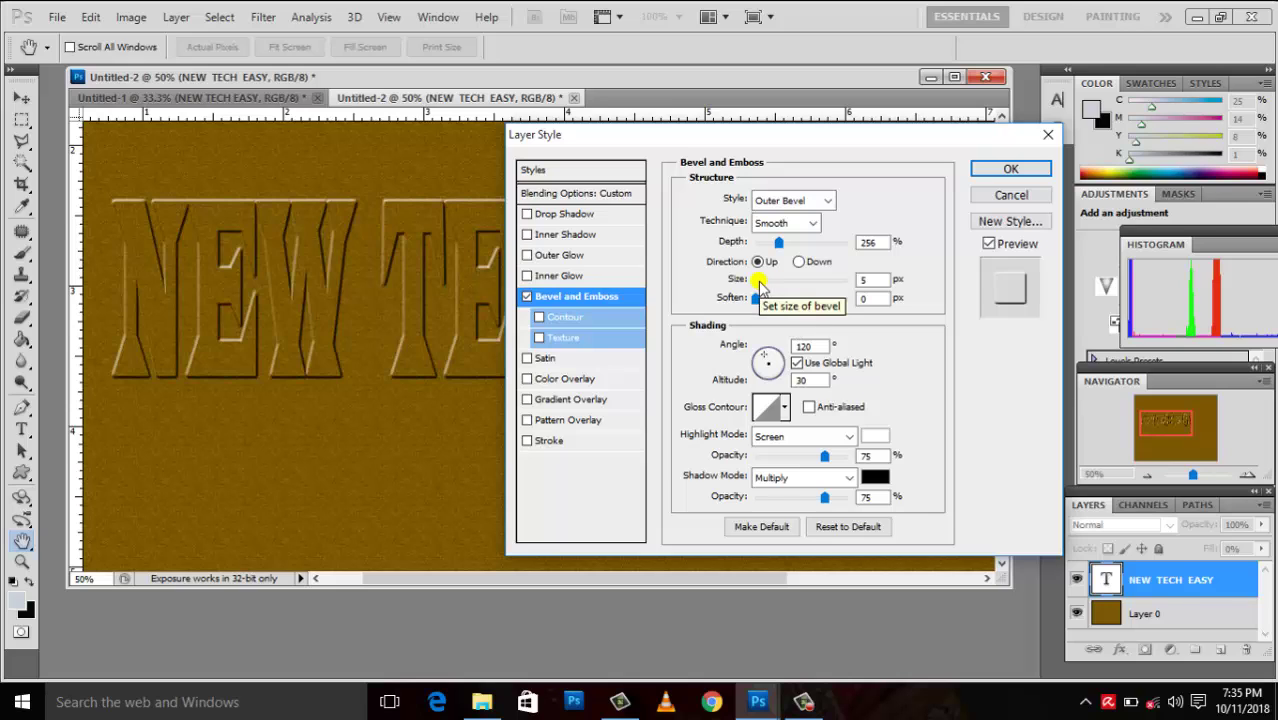
Step: Give the title's outer bevel an 18 px size and 0 px soften
{"action": "left_click_drag", "start_coordinate": [759, 282], "coordinate": [801, 283]}
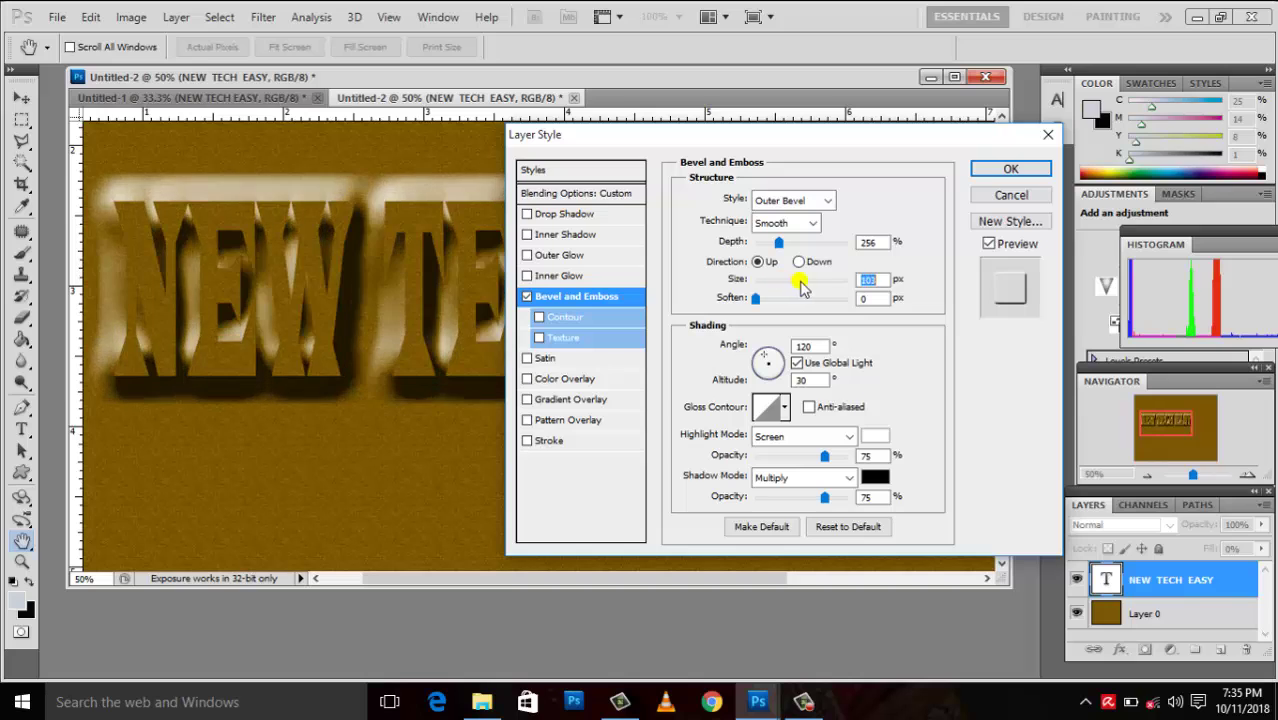
{"action": "mouse_move", "coordinate": [801, 287]}
{"action": "left_mouse_down"}
{"action": "mouse_move", "coordinate": [753, 290]}
{"action": "mouse_move", "coordinate": [769, 287]}
{"action": "left_mouse_up"}
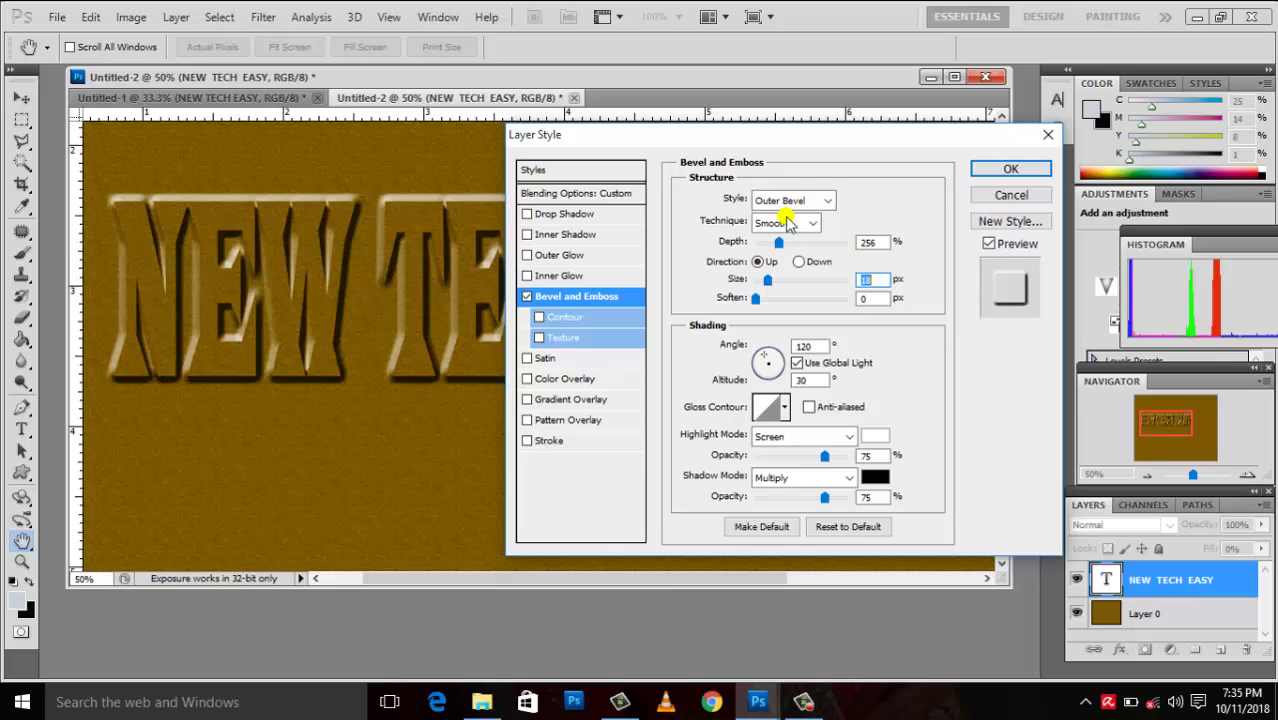
{"action": "left_click_drag", "start_coordinate": [770, 137], "coordinate": [838, 158]}
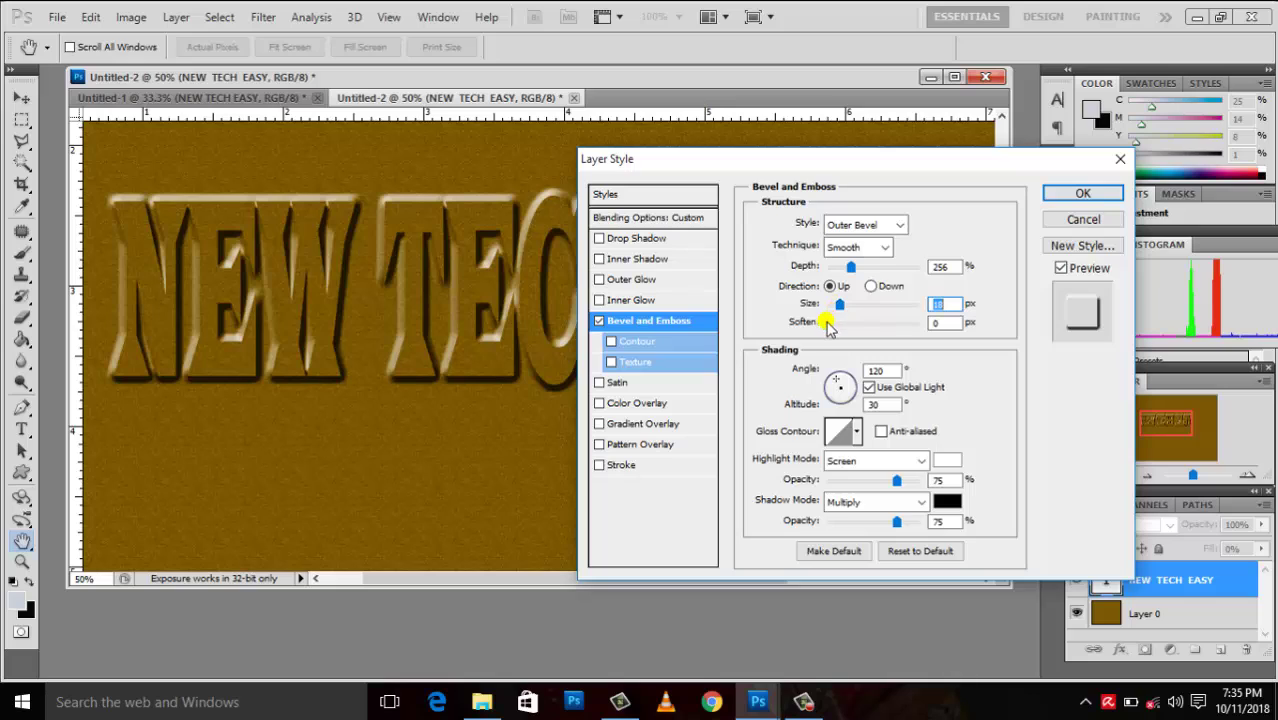
{"action": "left_click", "coordinate": [828, 322]}
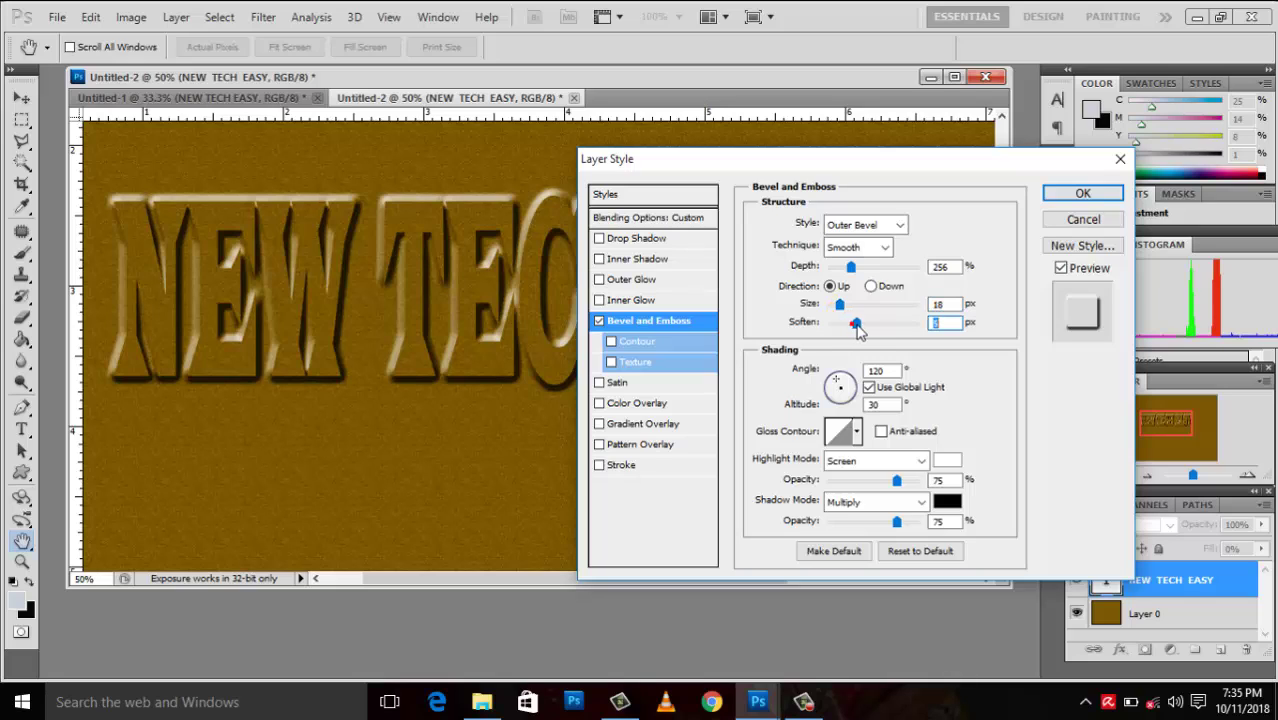
{"action": "left_click_drag", "start_coordinate": [852, 325], "coordinate": [812, 325]}
Step: Keep global light on and set the bevel lighting angle to 125°
{"action": "left_click", "coordinate": [870, 388]}
{"action": "double_click", "coordinate": [888, 371]}
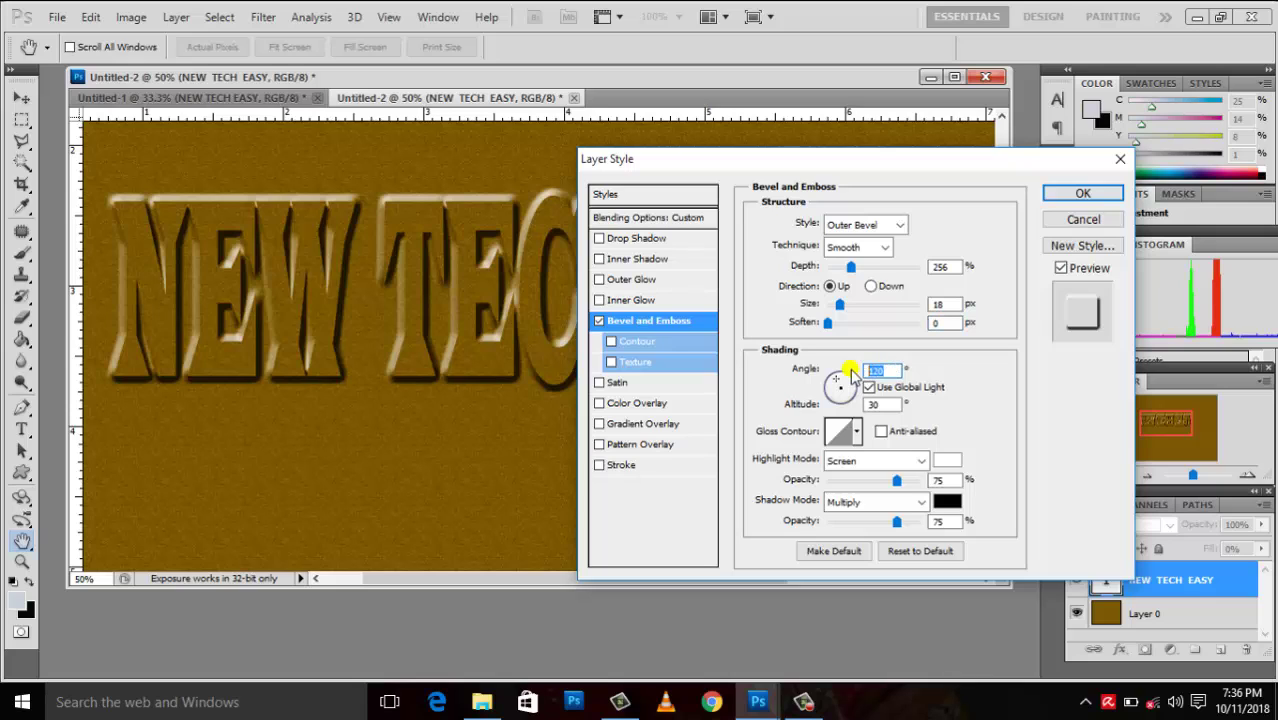
{"action": "type", "text": "12"}
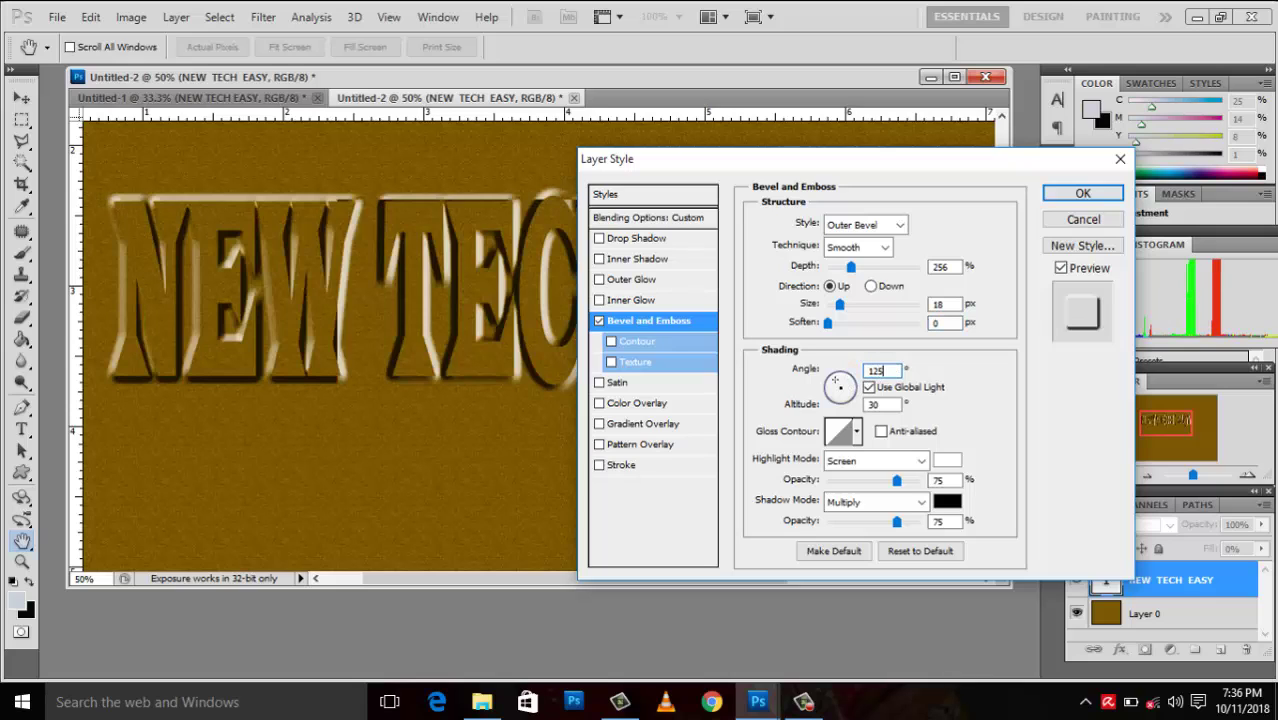
{"action": "type", "text": "5"}
{"action": "key", "text": "Return"}
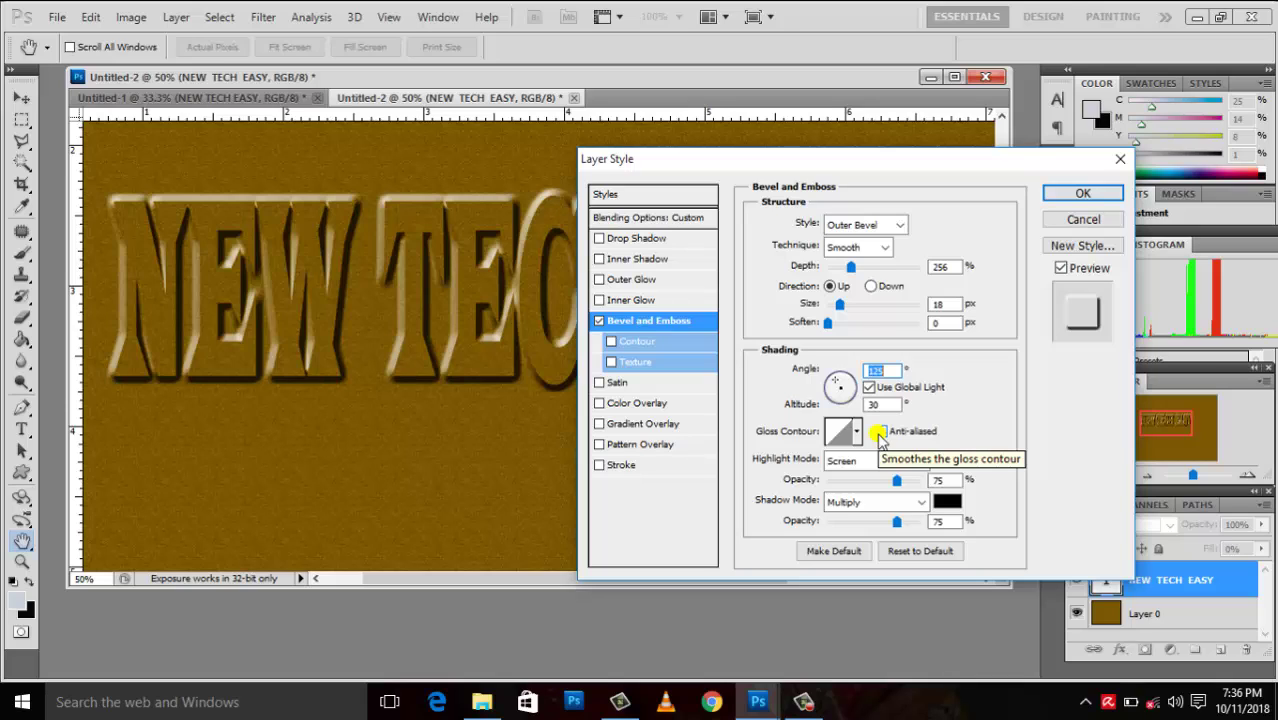
Step: Apply a ringed, multi-peak gloss contour preset to the bevel
{"action": "left_click", "coordinate": [879, 433]}
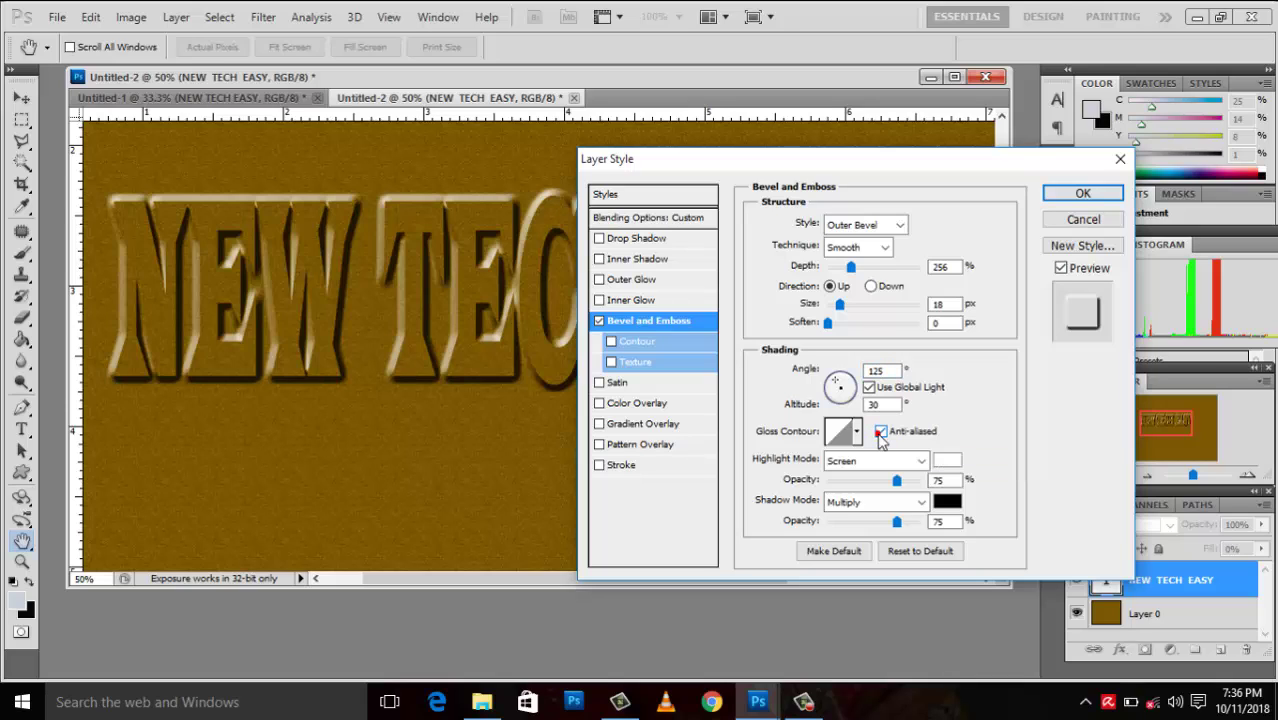
{"action": "left_click", "coordinate": [879, 433]}
{"action": "left_click", "coordinate": [856, 433]}
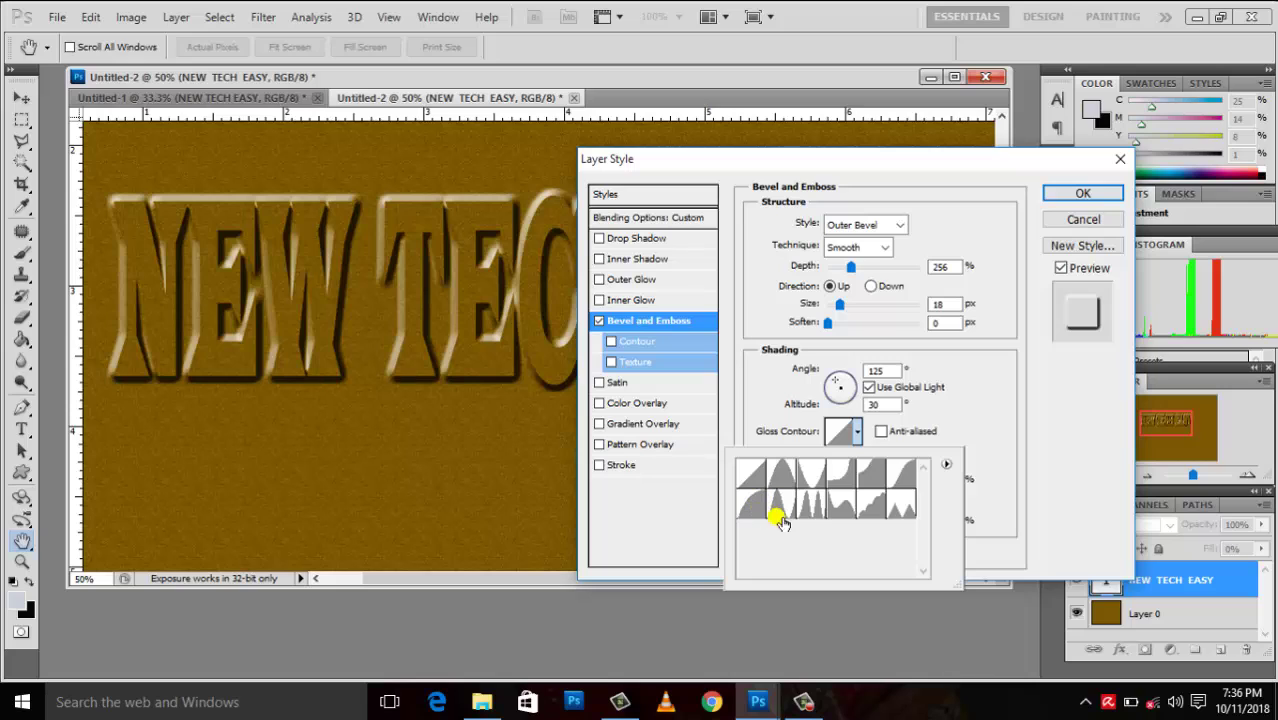
{"action": "left_click", "coordinate": [812, 508]}
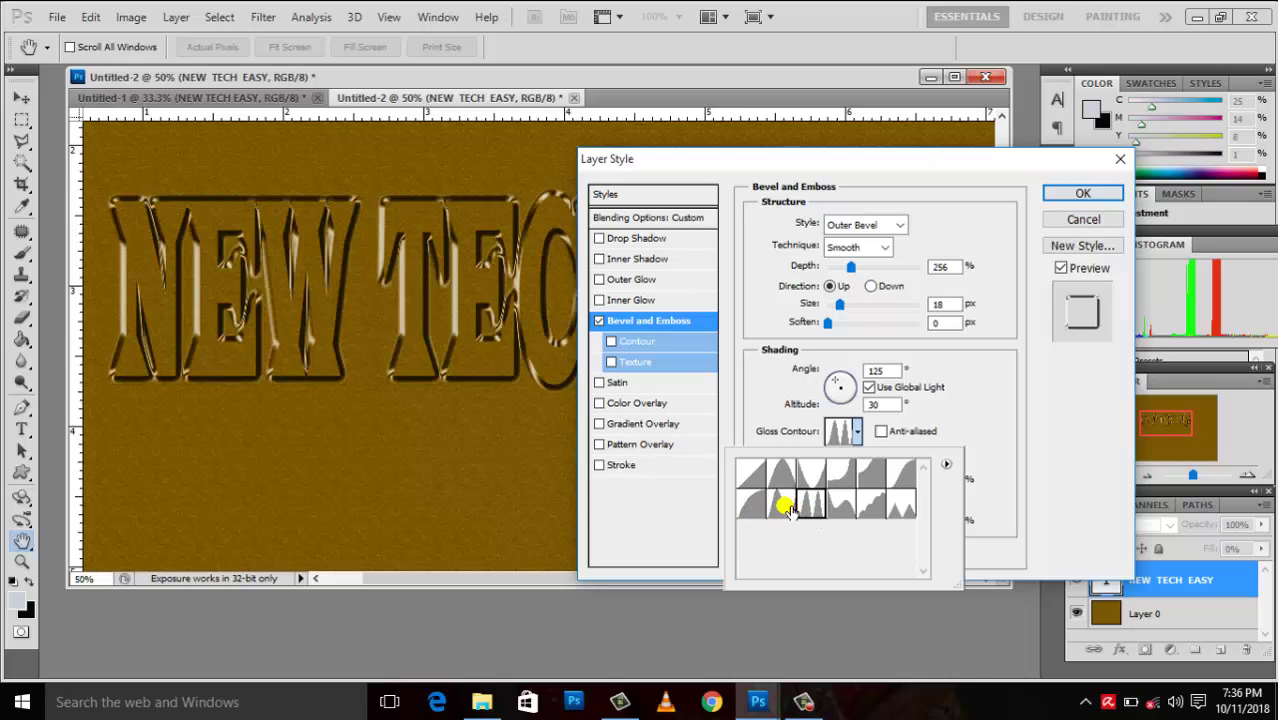
{"action": "left_click", "coordinate": [784, 505]}
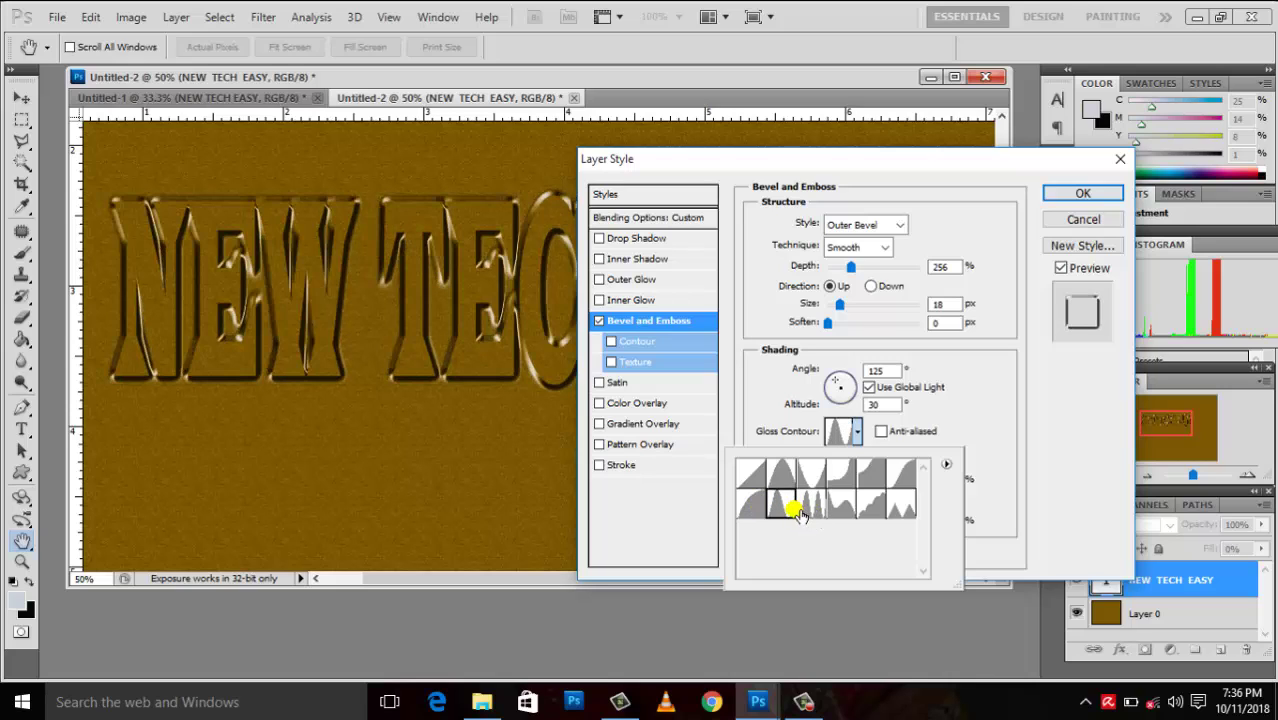
{"action": "double_click", "coordinate": [784, 512]}
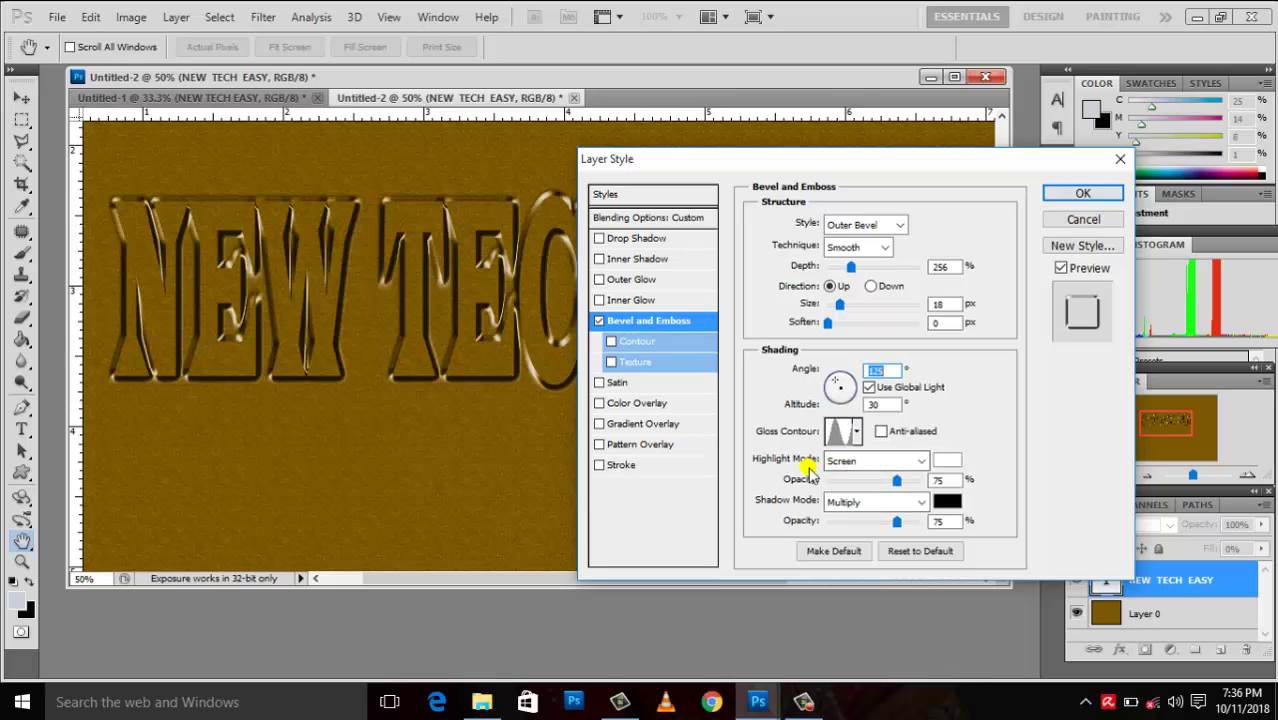
Step: Set the bevel highlight mode to Color Dodge at 100% opacity
{"action": "left_click", "coordinate": [921, 462]}
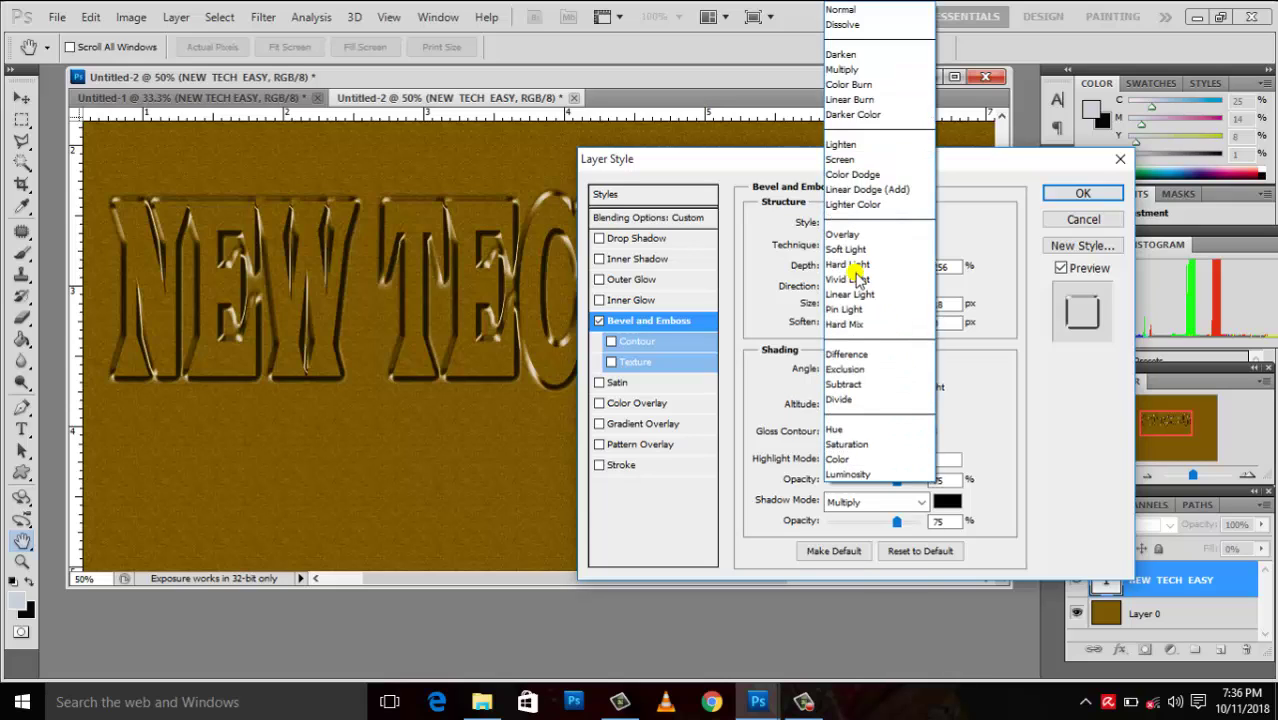
{"action": "left_click", "coordinate": [852, 174]}
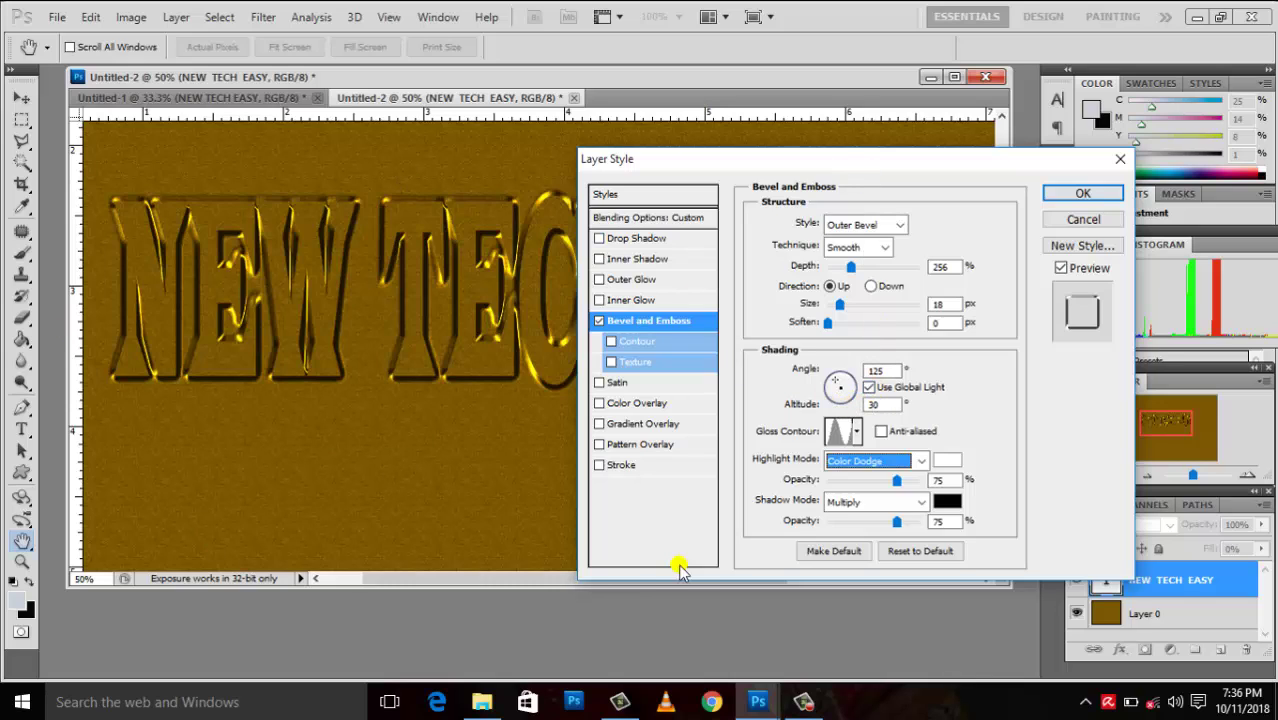
{"action": "mouse_move", "coordinate": [897, 481]}
{"action": "left_mouse_down"}
{"action": "mouse_move", "coordinate": [920, 489]}
{"action": "mouse_move", "coordinate": [862, 484]}
{"action": "mouse_move", "coordinate": [915, 484]}
{"action": "left_mouse_up"}
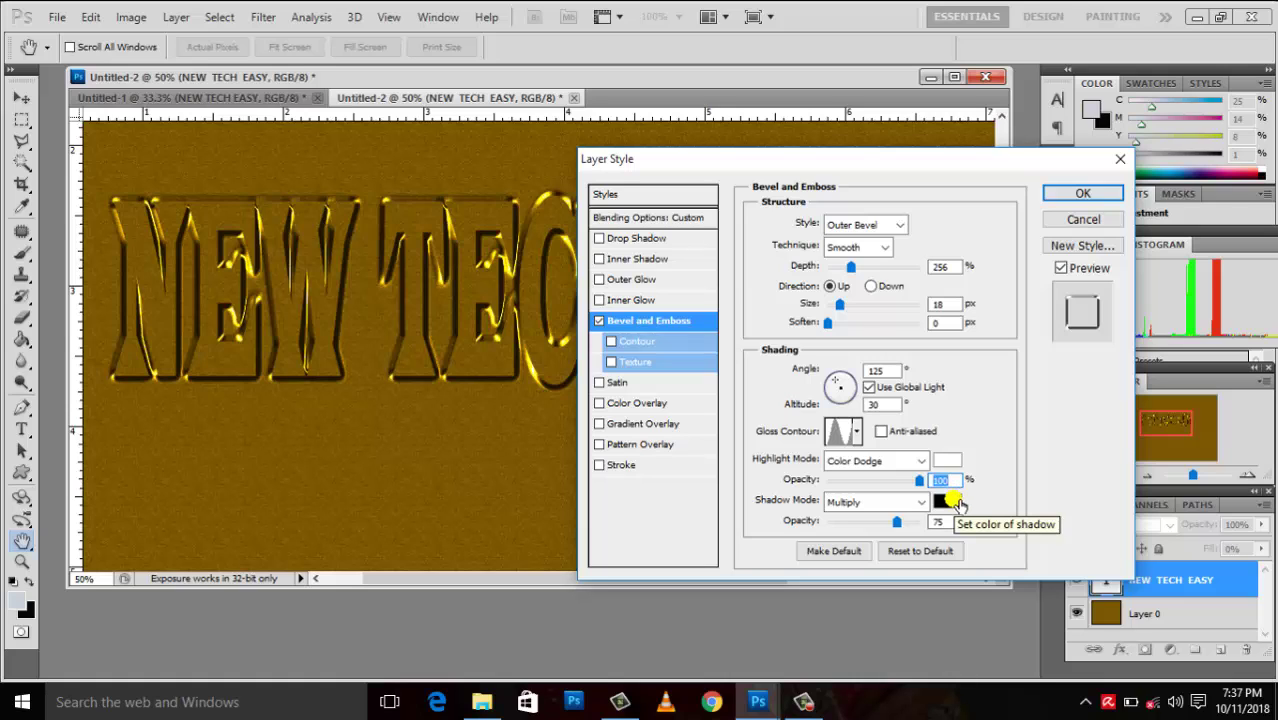
Step: Raise the Multiply shadow opacity above 75%, leaving the shadow colour unchanged
{"action": "left_click", "coordinate": [955, 503]}
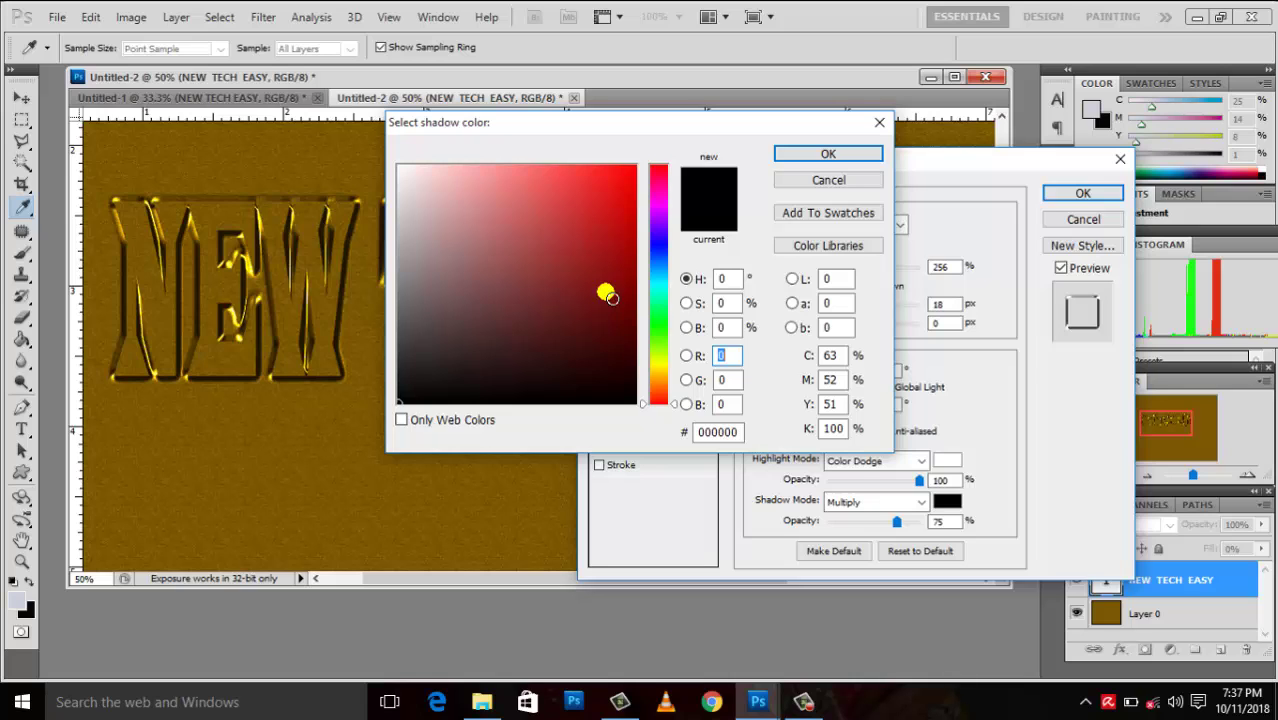
{"action": "left_click", "coordinate": [879, 124]}
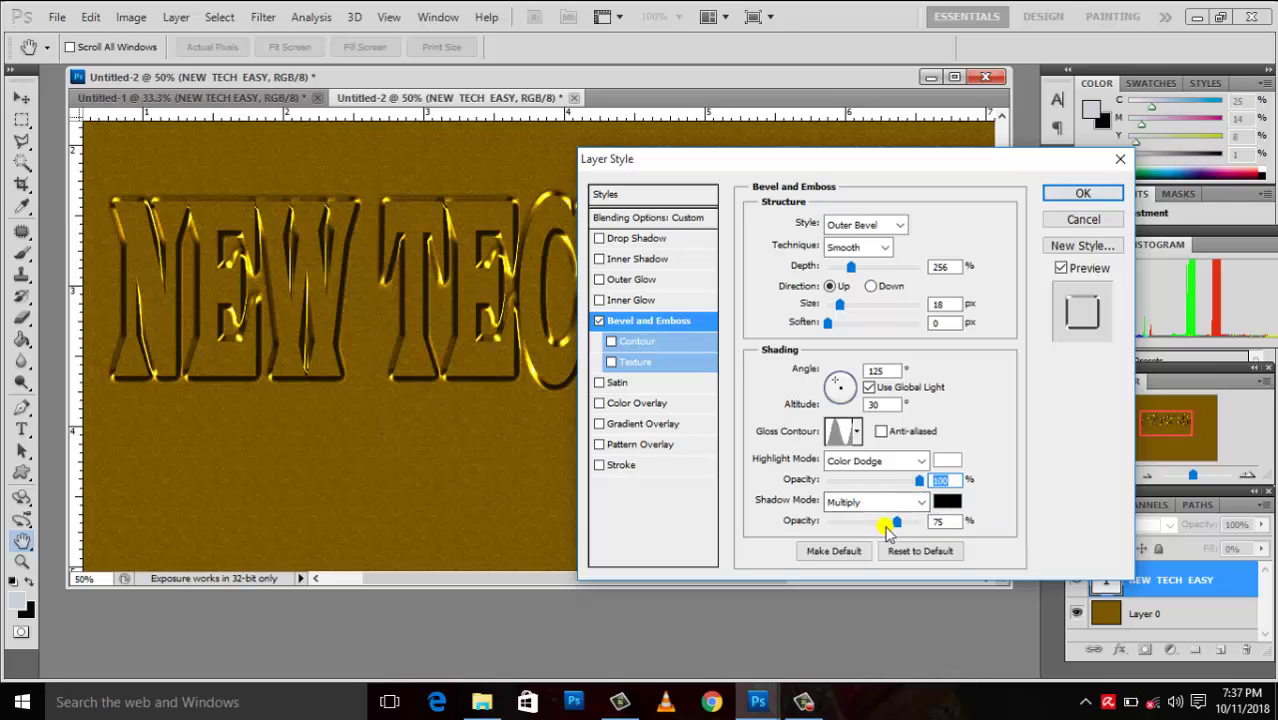
{"action": "left_click_drag", "start_coordinate": [895, 526], "coordinate": [908, 527]}
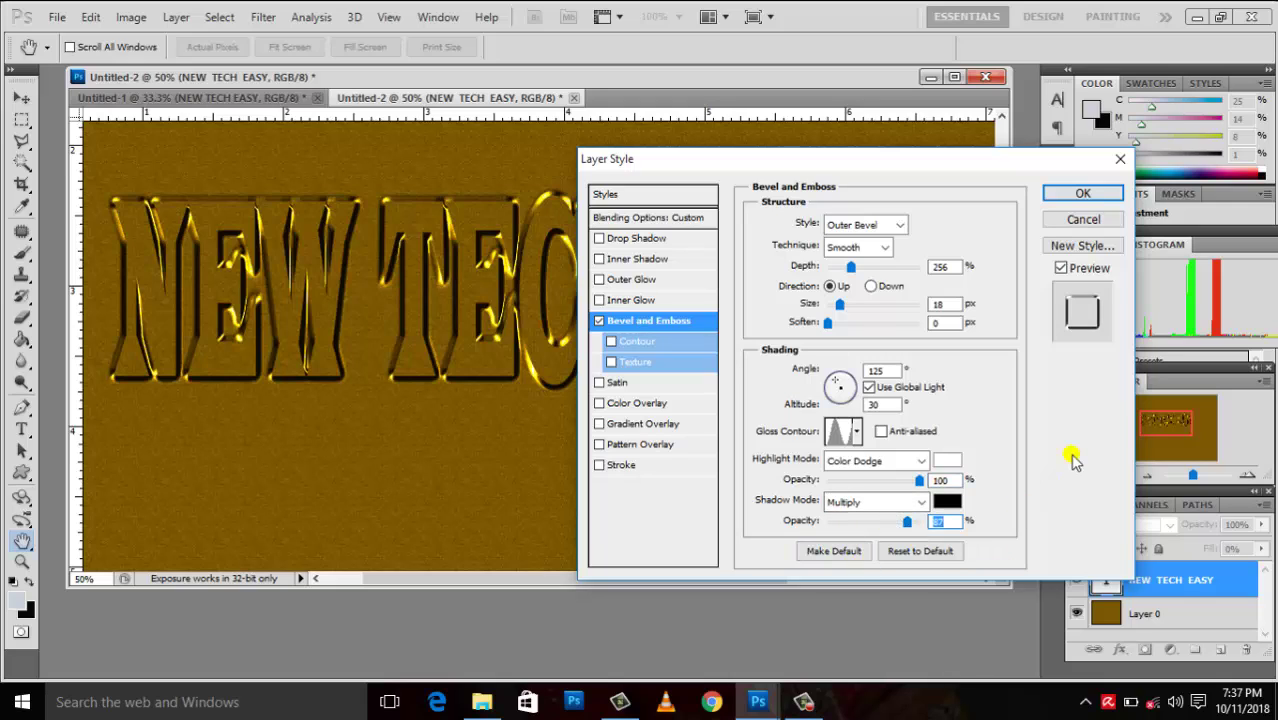
Step: Enable Contour at 50% range and settle on the first preset in the second row
{"action": "left_click", "coordinate": [640, 343]}
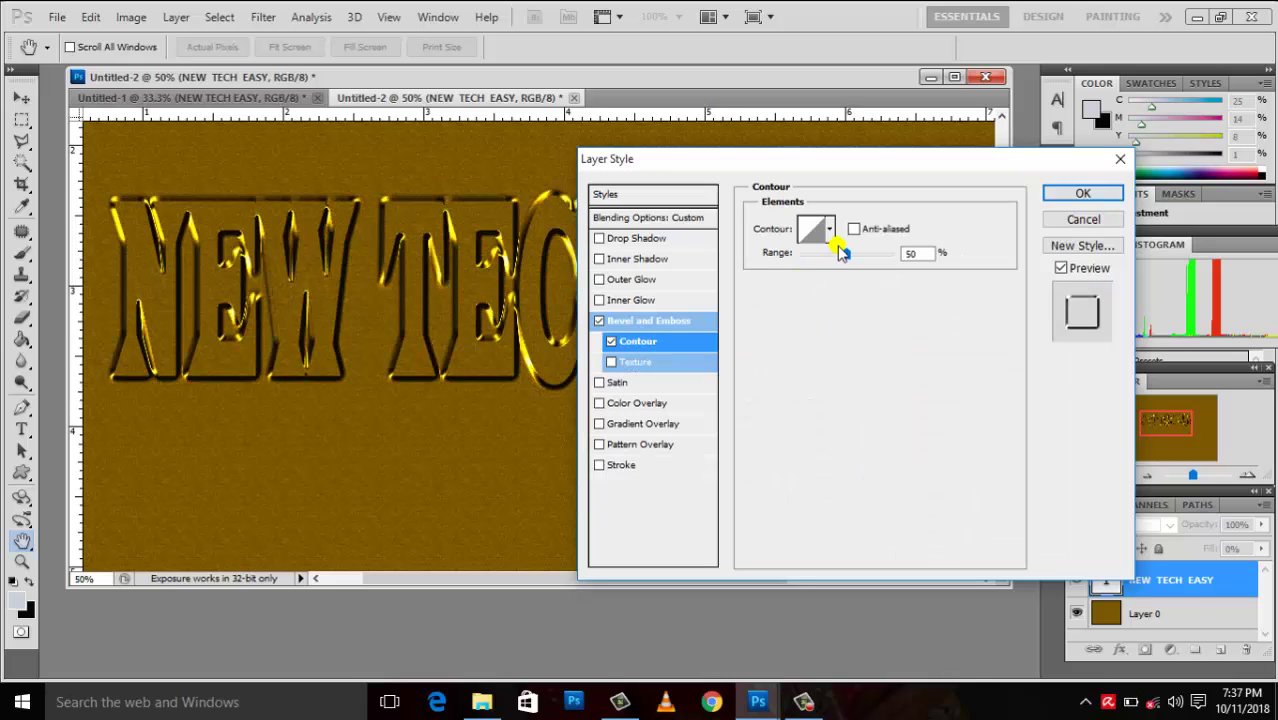
{"action": "left_click", "coordinate": [841, 253]}
{"action": "left_click", "coordinate": [829, 232]}
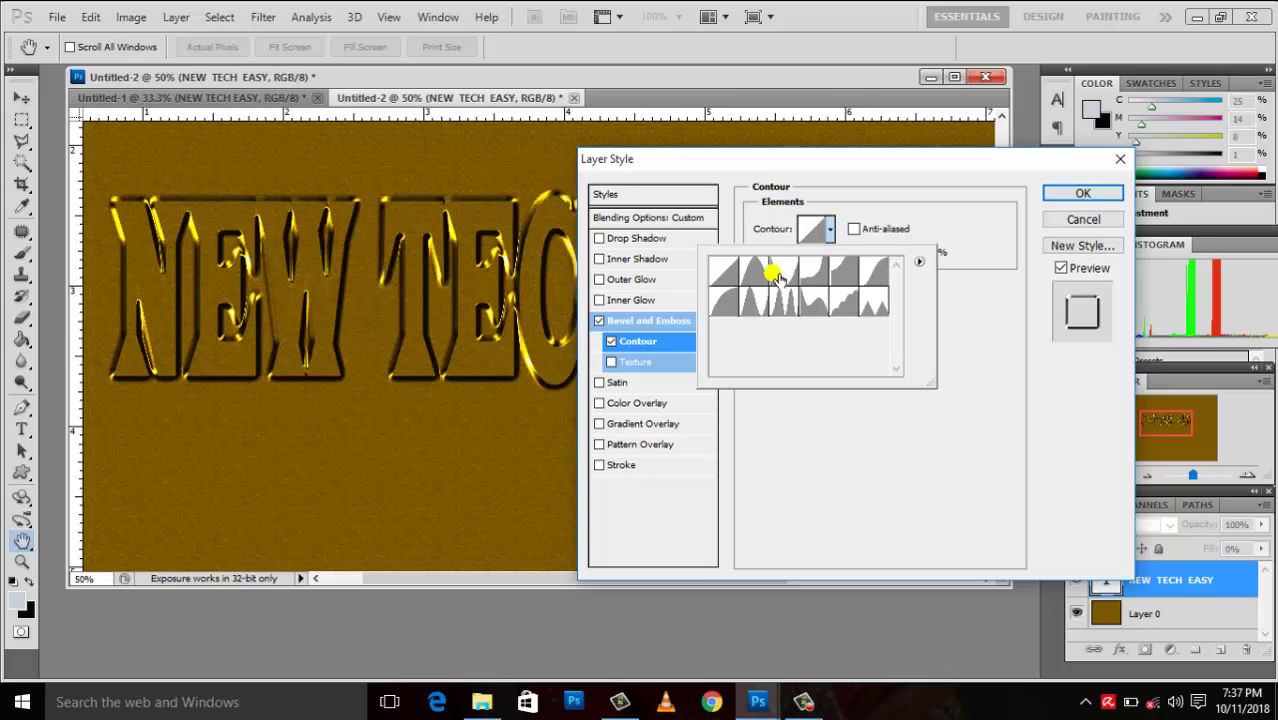
{"action": "left_click", "coordinate": [728, 306]}
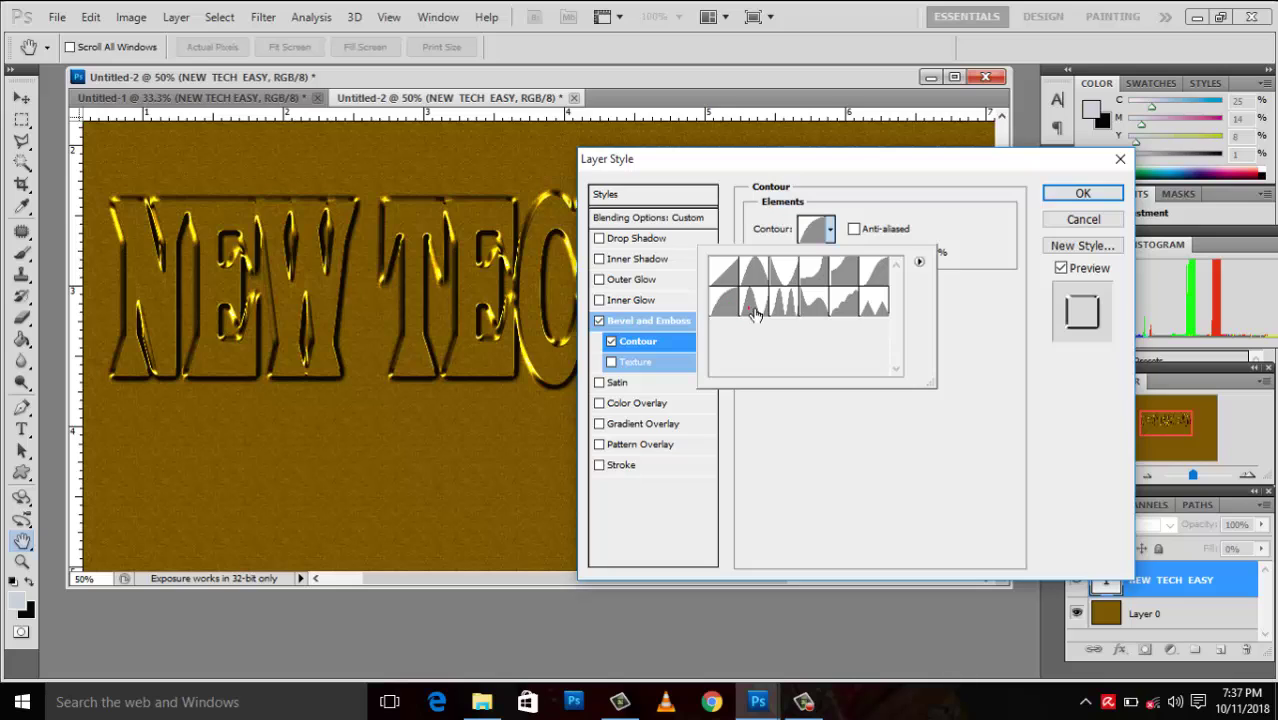
{"action": "left_click", "coordinate": [753, 303]}
{"action": "left_click", "coordinate": [843, 305]}
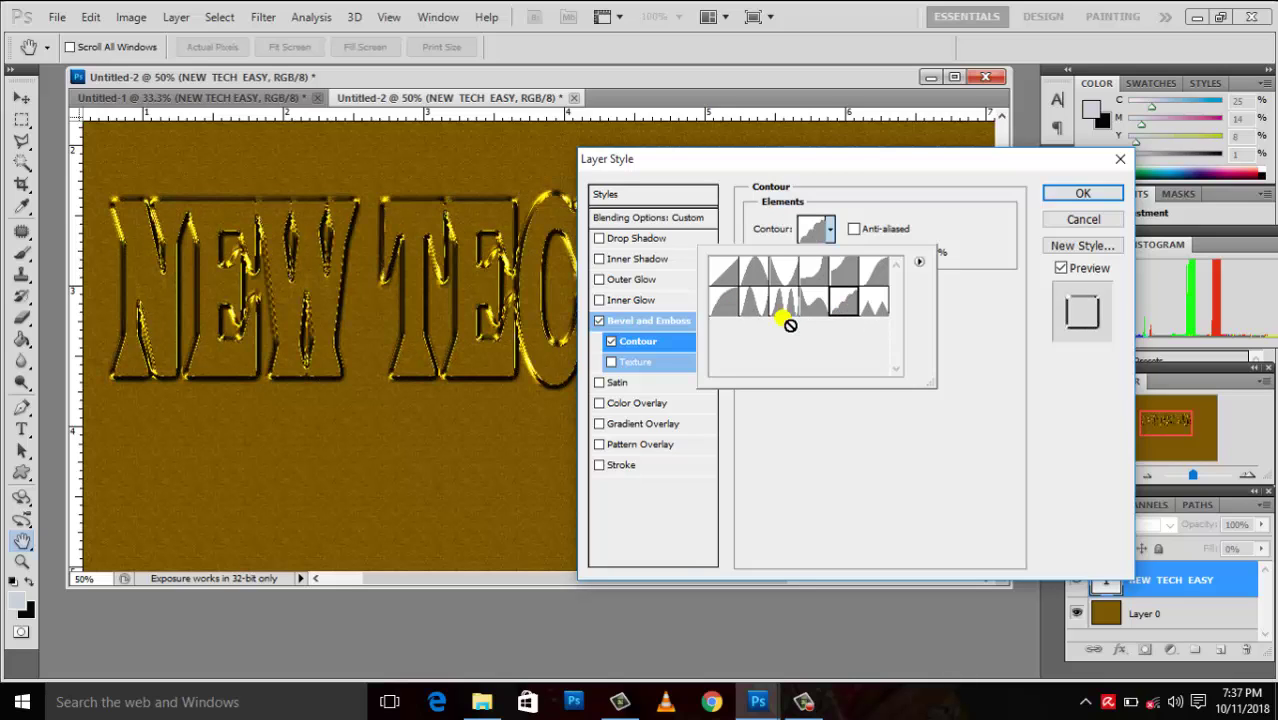
{"action": "left_click", "coordinate": [725, 303]}
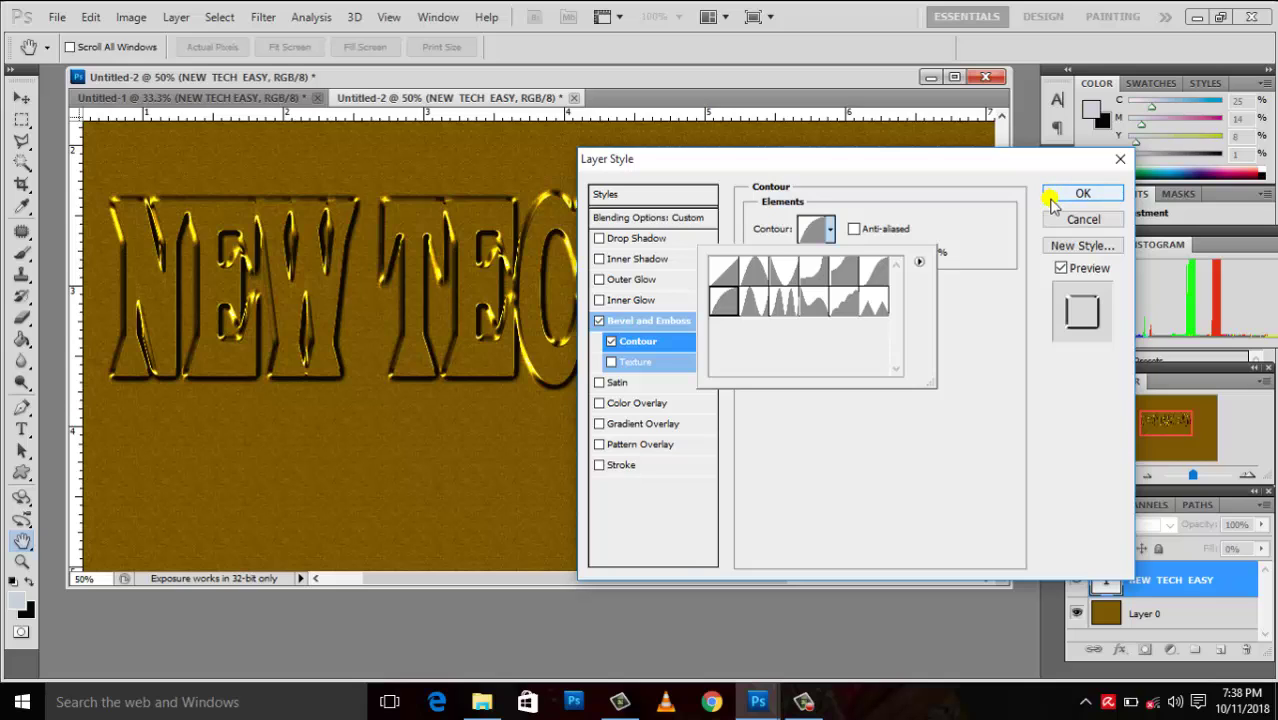
Step: Enable Texture on the bevel and pick a light grey pattern after trying others
{"action": "left_click", "coordinate": [623, 362]}
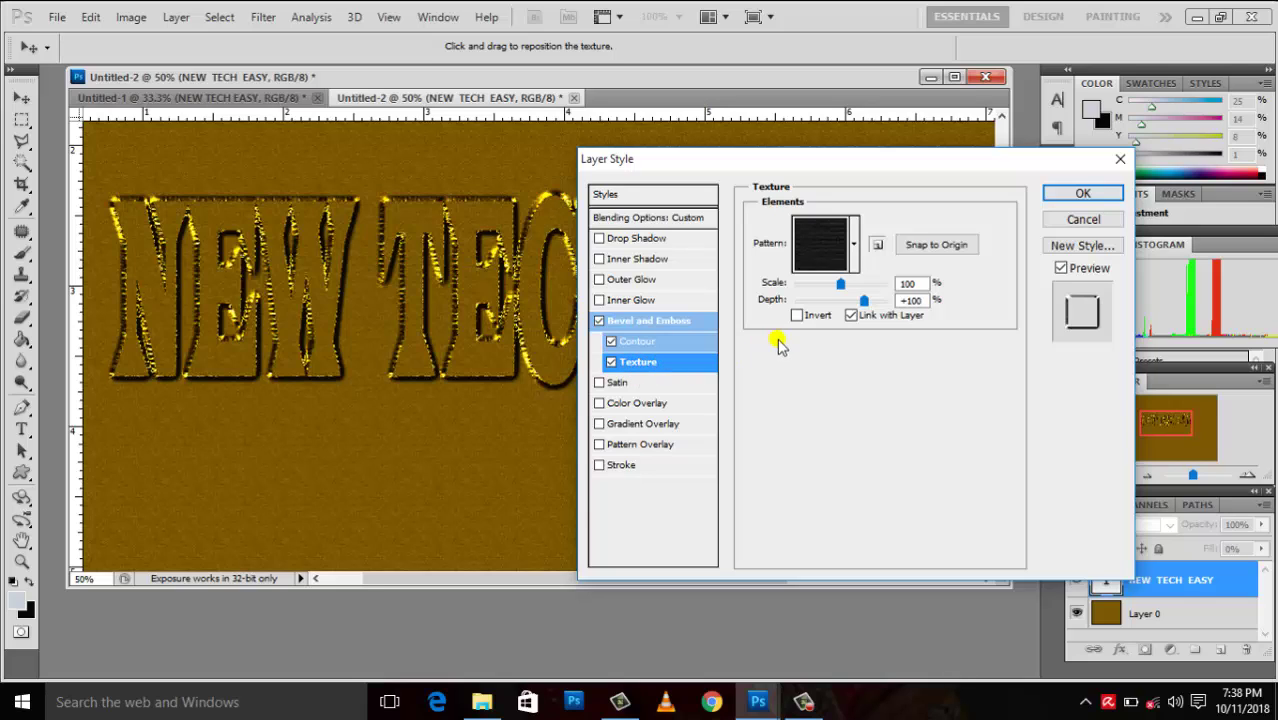
{"action": "left_click", "coordinate": [853, 245]}
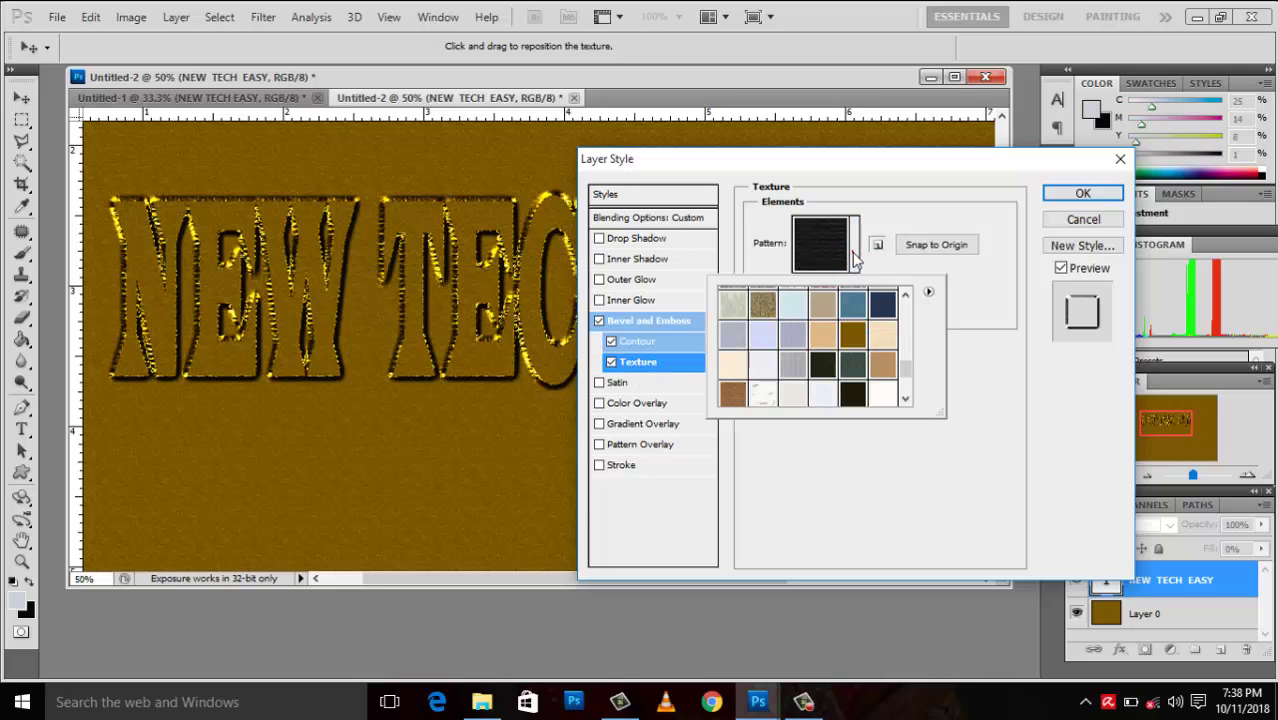
{"action": "left_click", "coordinate": [823, 337]}
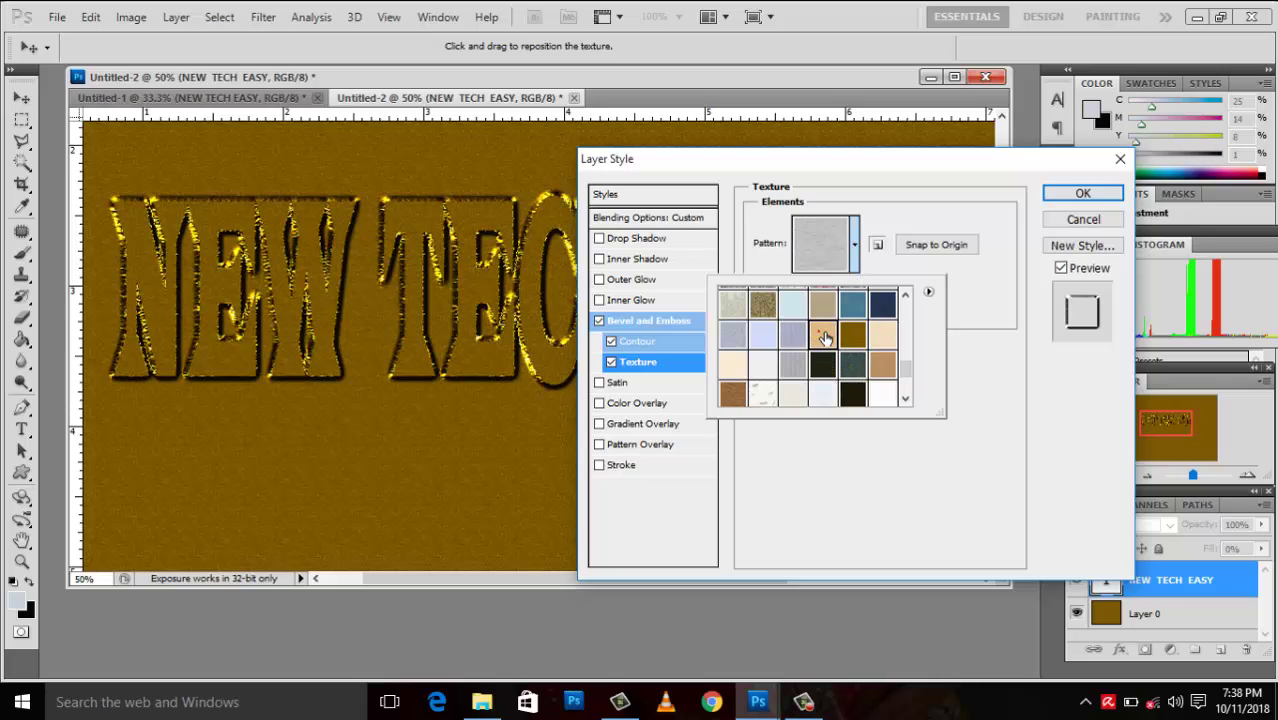
{"action": "left_click", "coordinate": [847, 340]}
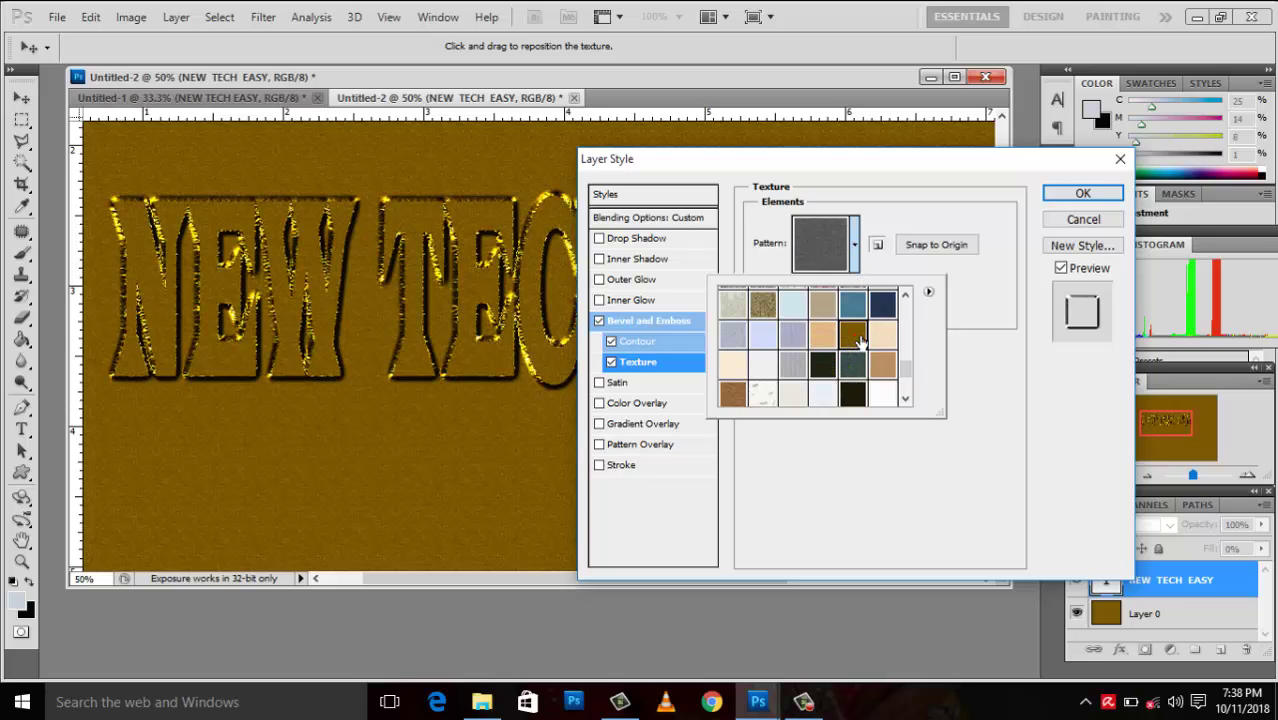
{"action": "left_click", "coordinate": [787, 336]}
{"action": "left_click", "coordinate": [736, 366]}
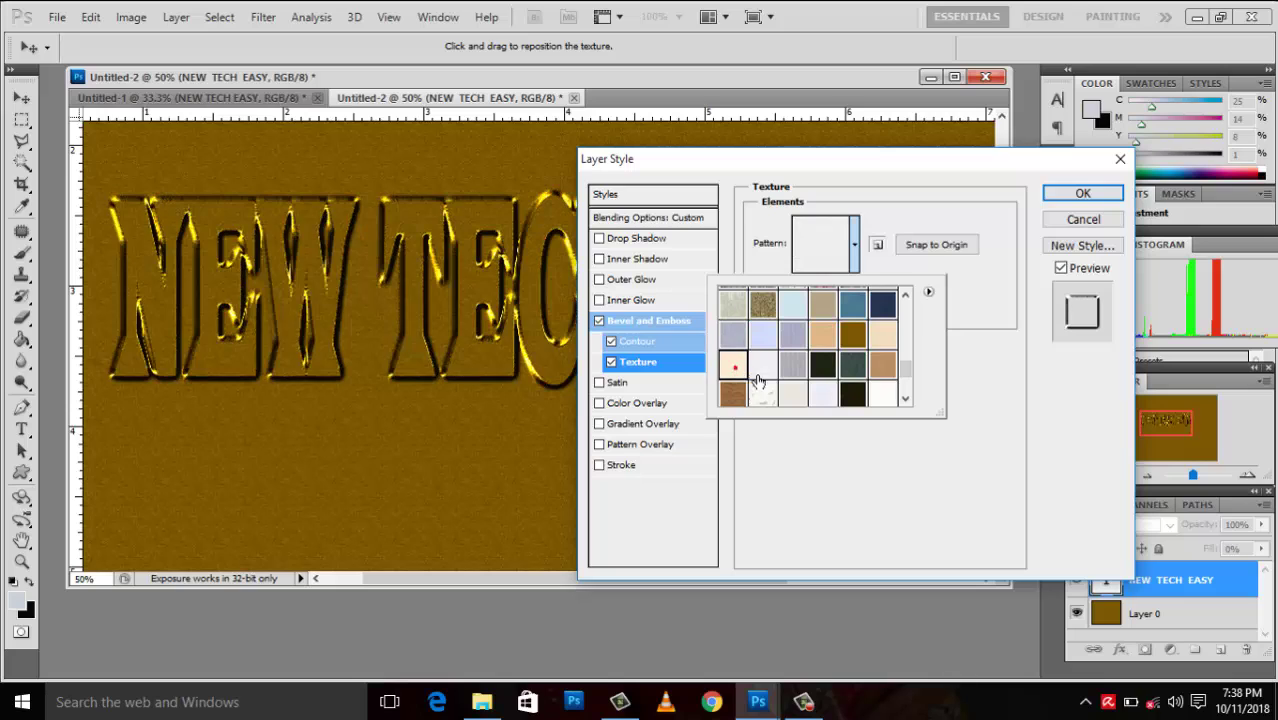
{"action": "left_click", "coordinate": [768, 372]}
{"action": "left_click", "coordinate": [815, 374]}
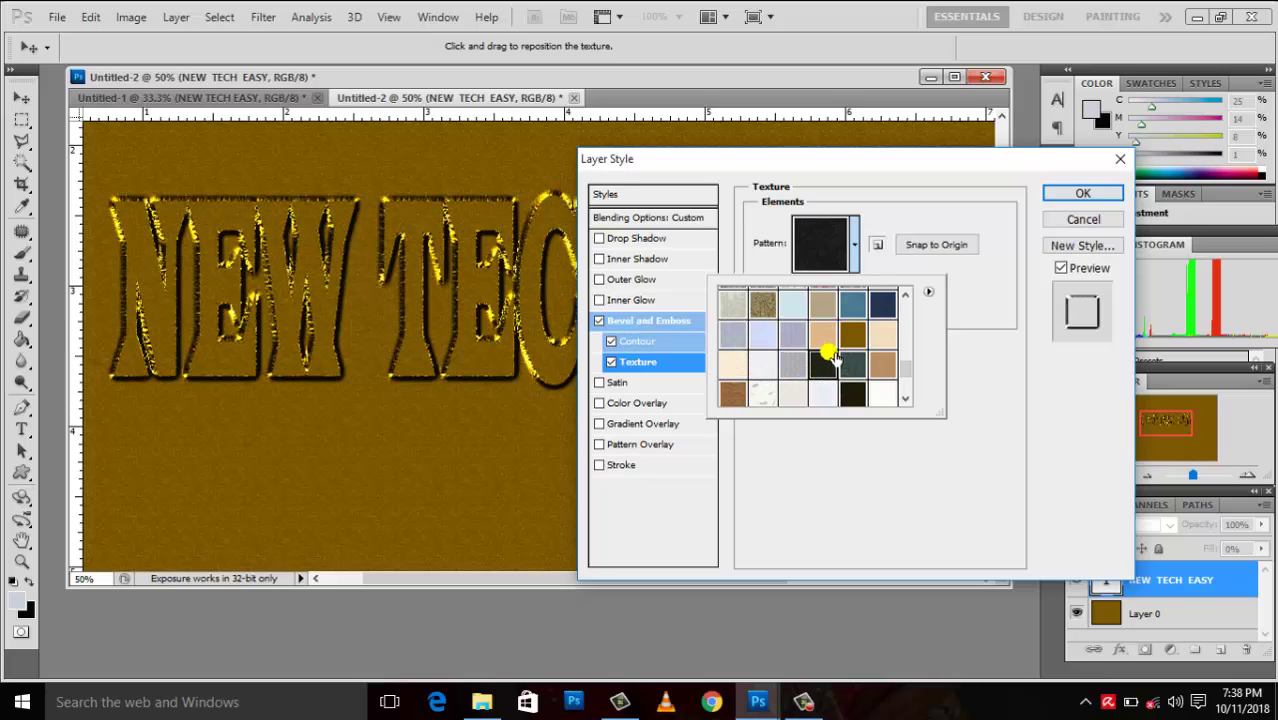
{"action": "left_click", "coordinate": [822, 342]}
Step: Keep the light grey pattern and enlarge the texture scale to about 518%
{"action": "left_click", "coordinate": [907, 377]}
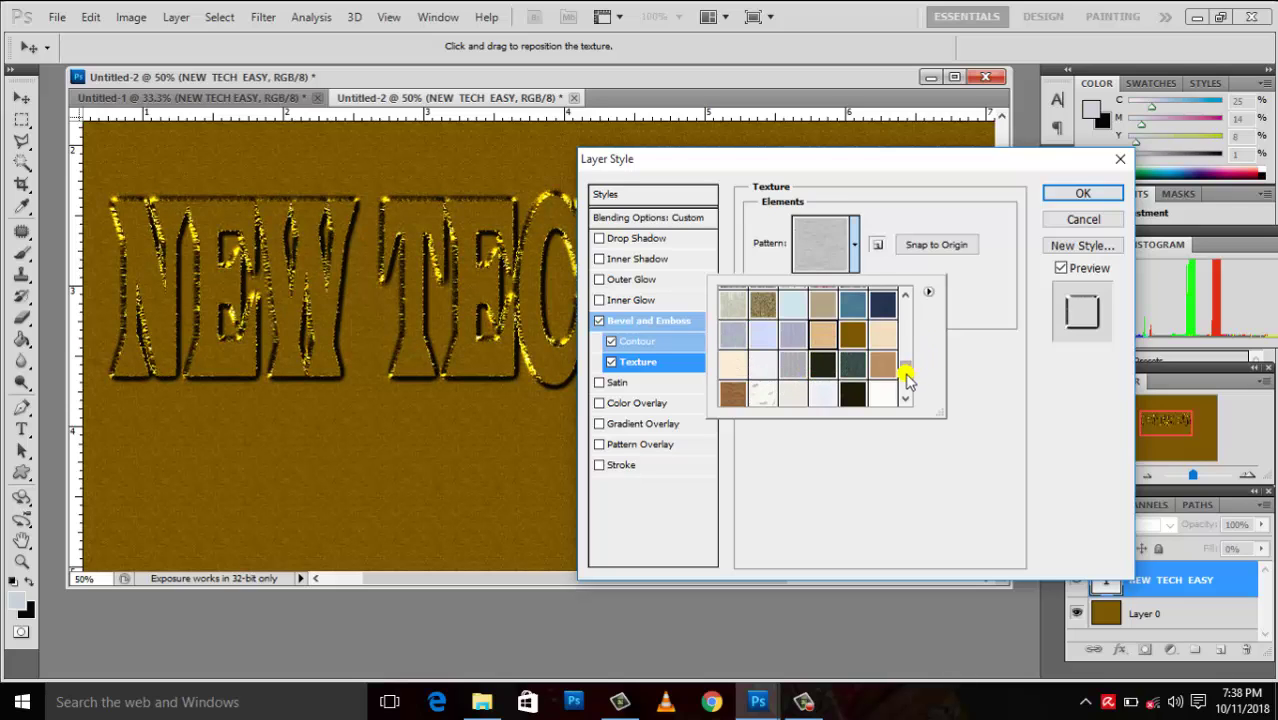
{"action": "left_click_drag", "start_coordinate": [907, 383], "coordinate": [905, 391]}
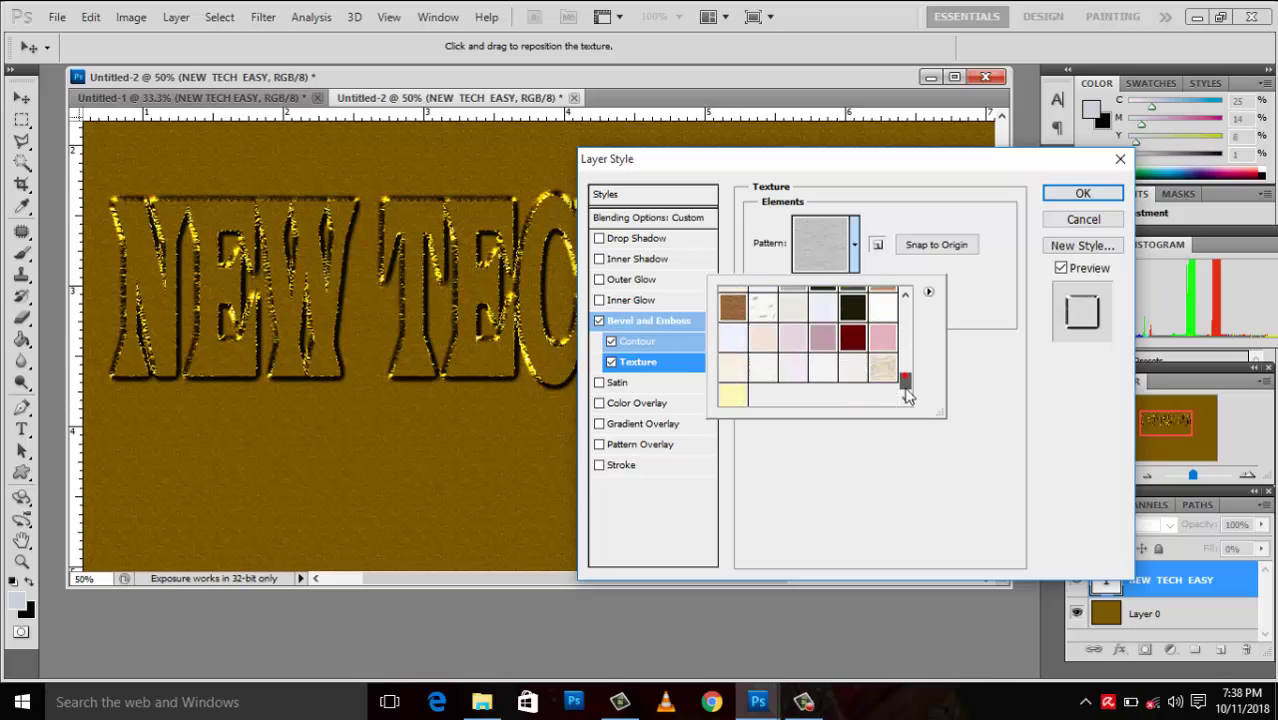
{"action": "left_click", "coordinate": [822, 336]}
{"action": "left_click", "coordinate": [822, 336]}
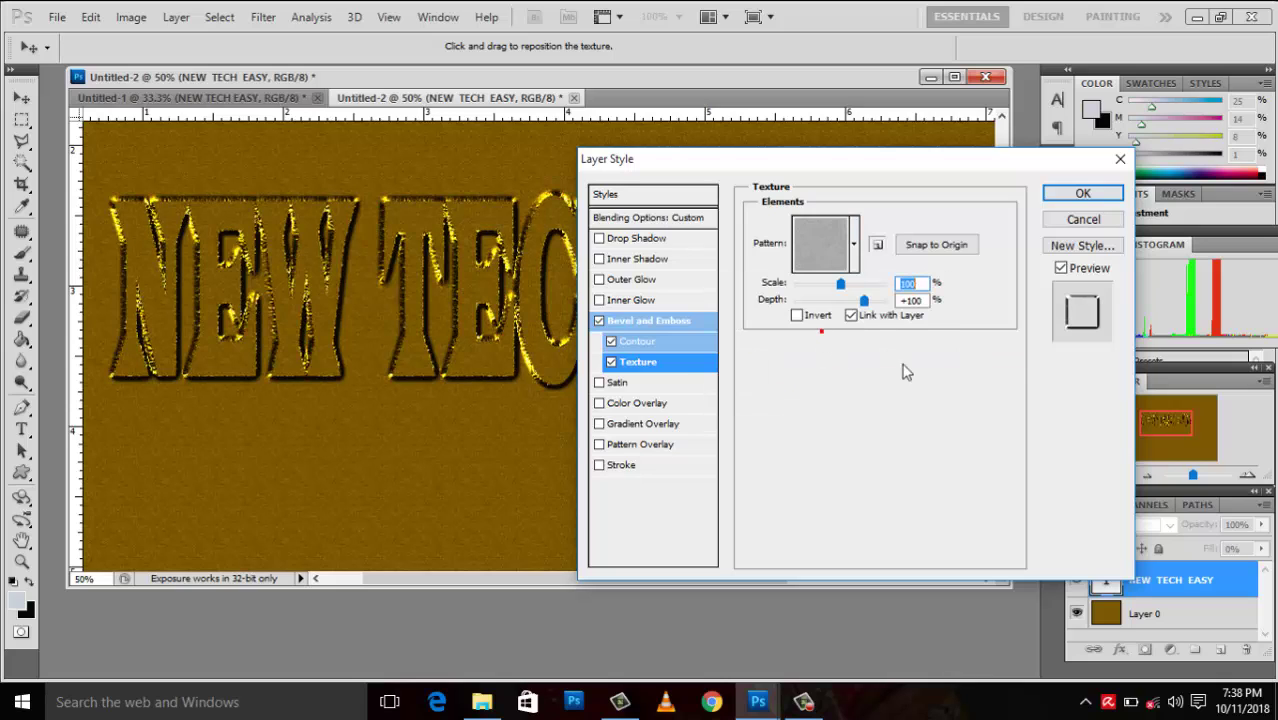
{"action": "left_click", "coordinate": [897, 284]}
{"action": "left_click", "coordinate": [839, 286]}
{"action": "mouse_move", "coordinate": [837, 285]}
{"action": "left_mouse_down"}
{"action": "mouse_move", "coordinate": [860, 287]}
{"action": "mouse_move", "coordinate": [866, 312]}
{"action": "mouse_move", "coordinate": [863, 301]}
{"action": "left_mouse_up"}
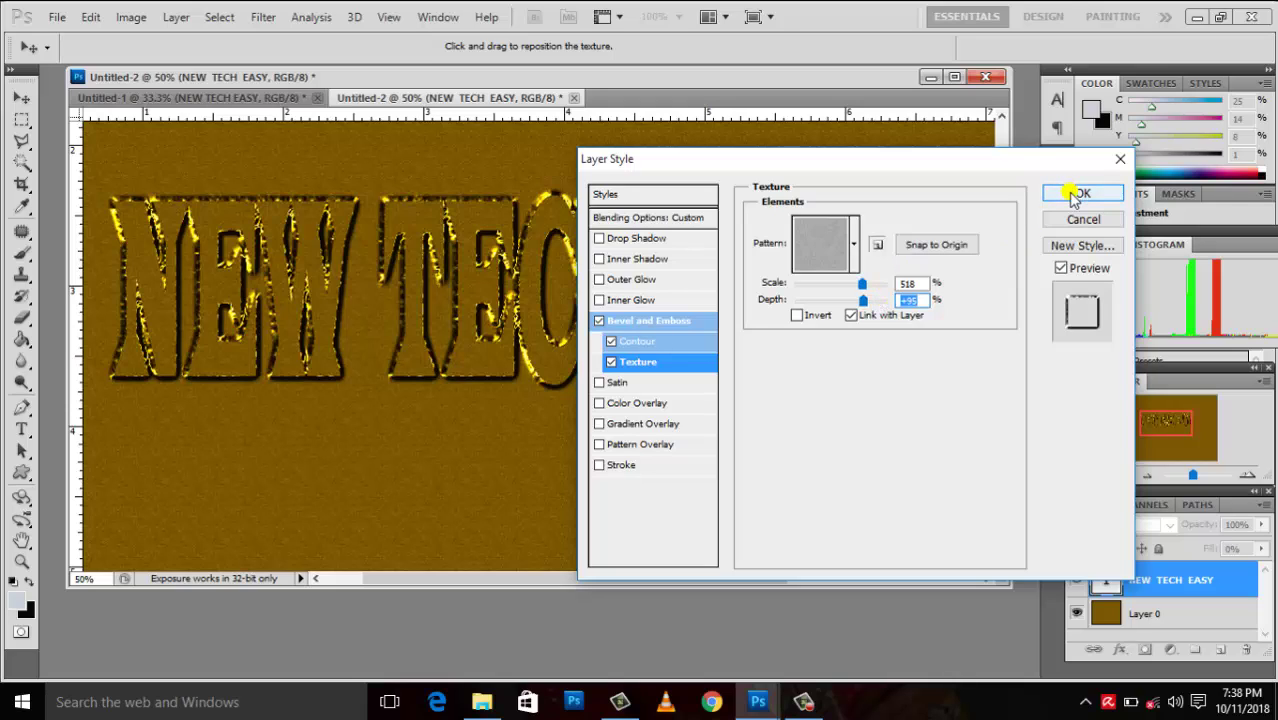
Step: Apply the textured bevel style and compare it against the Untitled-1 first version
{"action": "left_click", "coordinate": [1075, 194]}
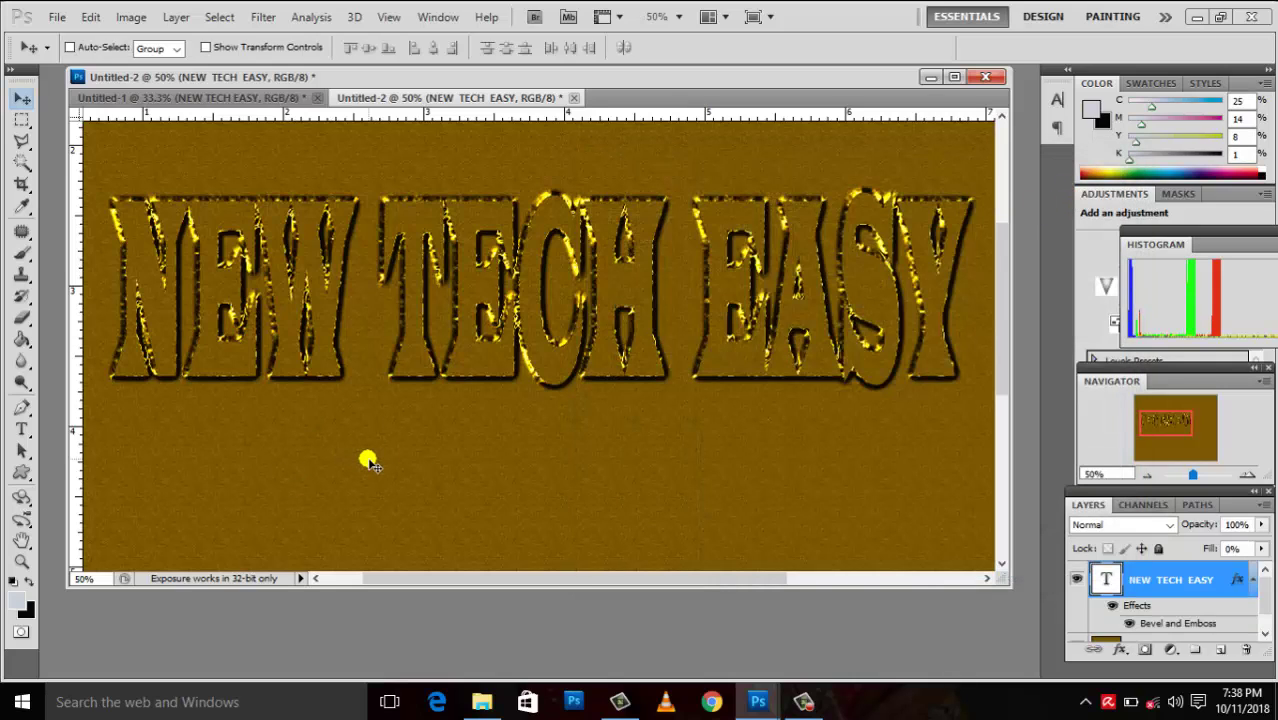
{"action": "left_click", "coordinate": [217, 100]}
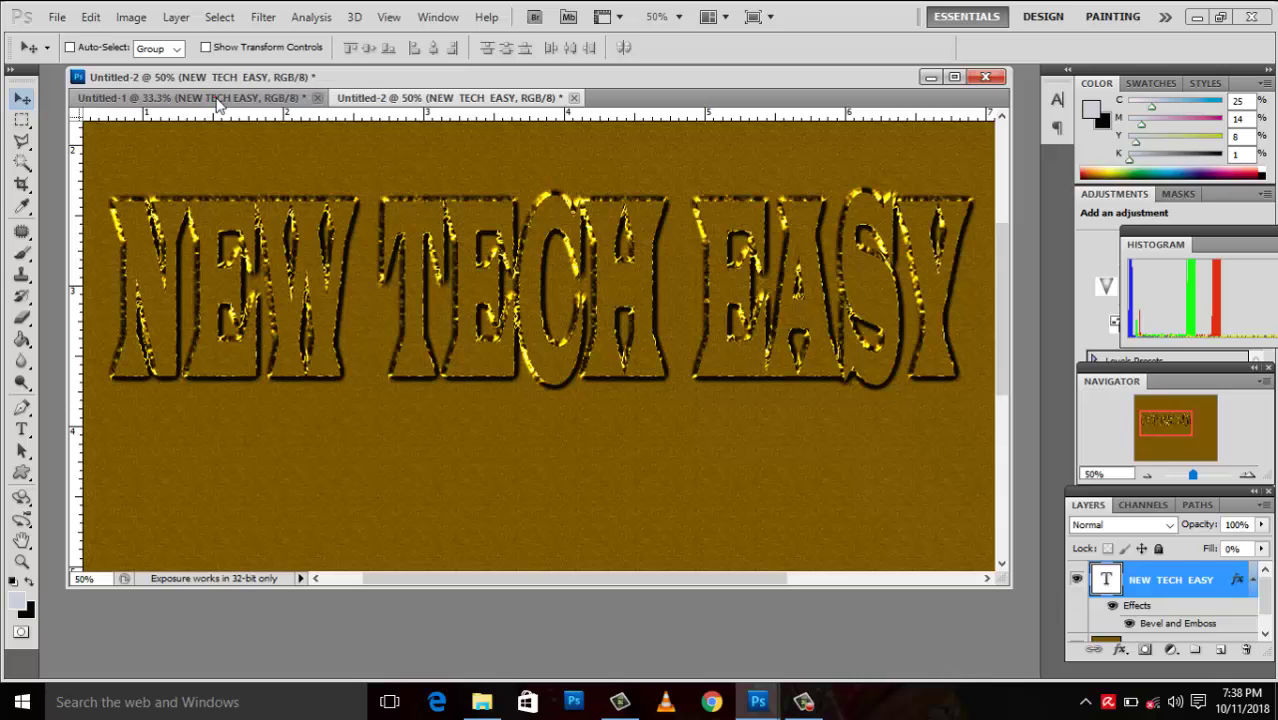
{"action": "left_click", "coordinate": [440, 97]}
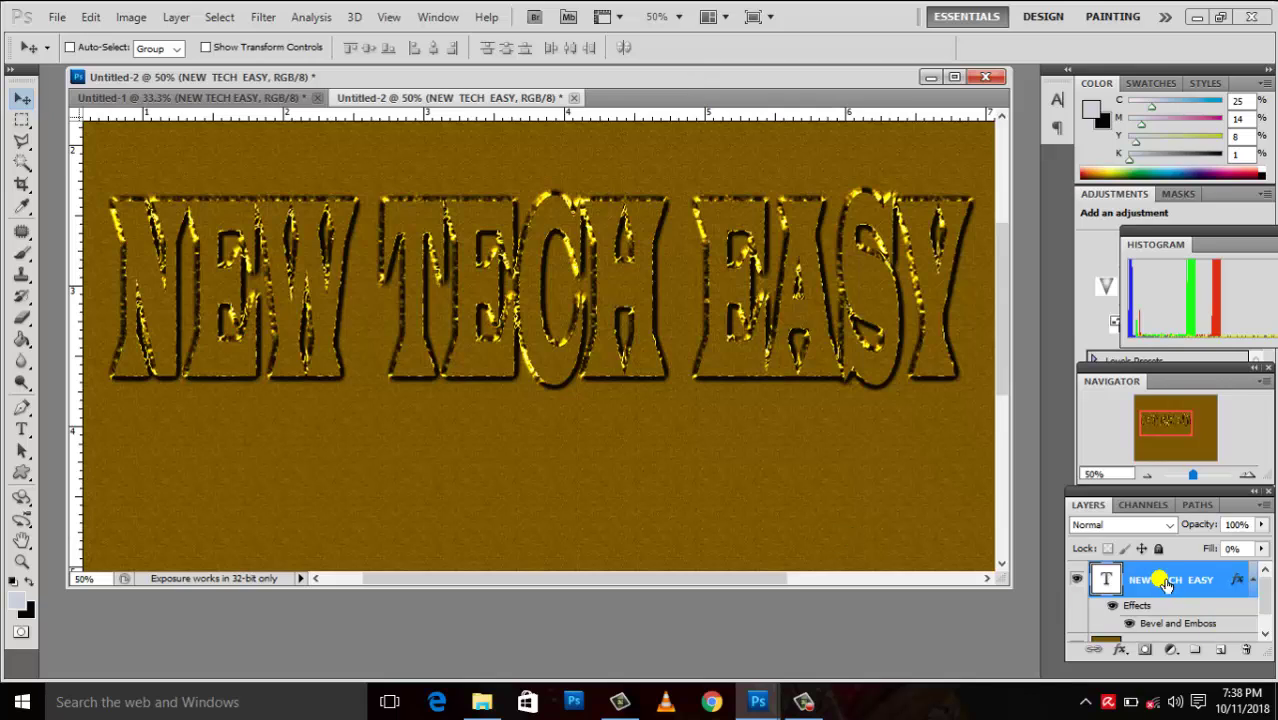
Step: Duplicate the NEW TECH EASY layer and select the original layer
{"action": "key", "text": "ctrl+j"}
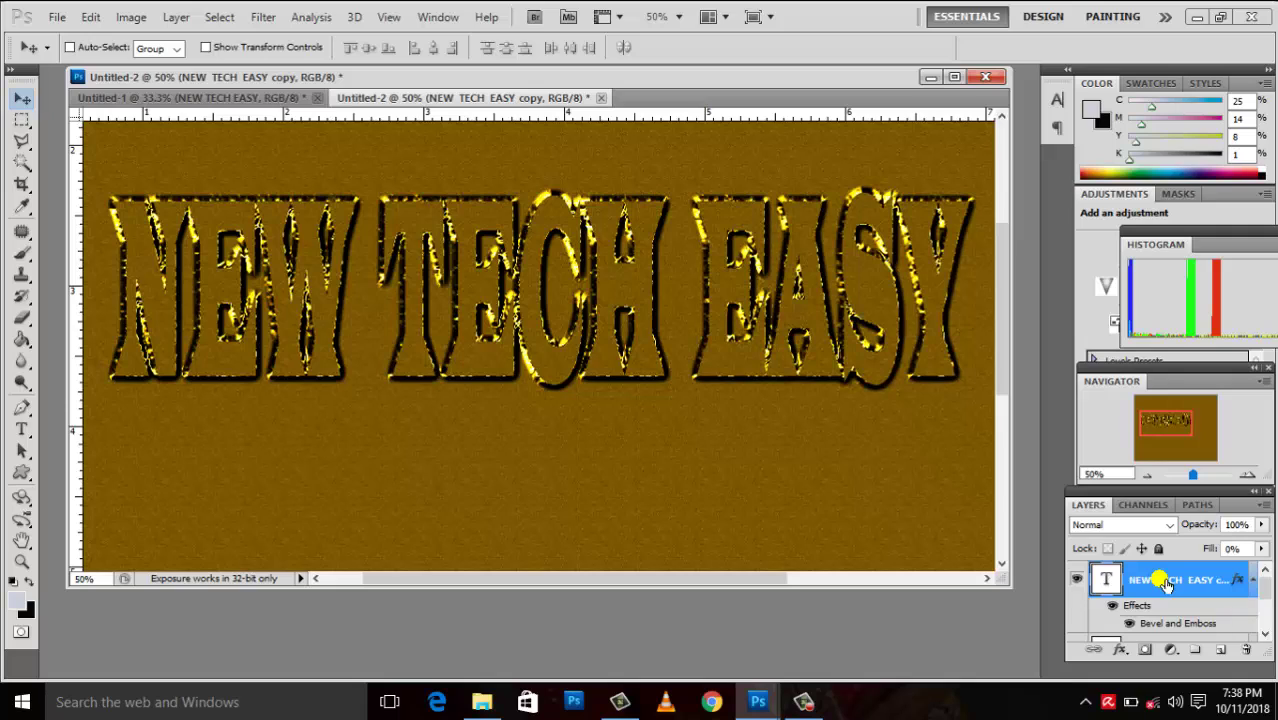
{"action": "left_click_drag", "start_coordinate": [1265, 585], "coordinate": [1268, 618]}
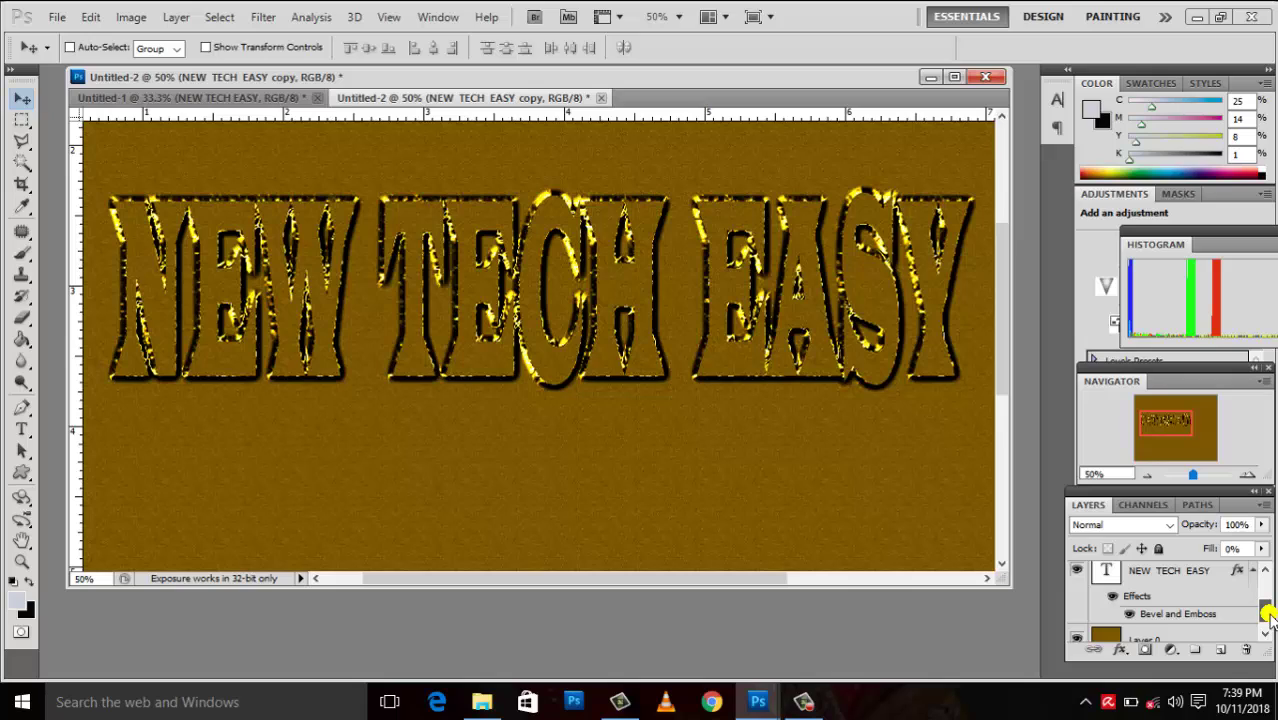
{"action": "left_click", "coordinate": [1141, 582]}
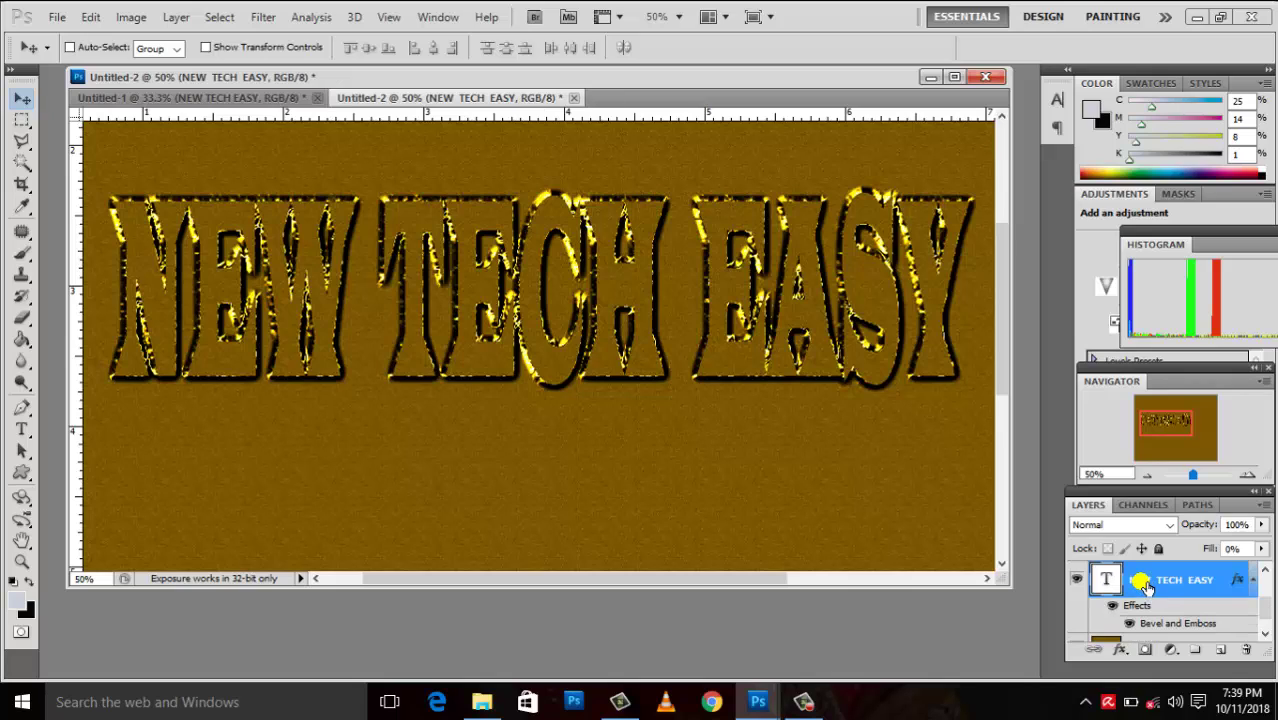
Step: Switch the title's bevel to Inner Bevel with about 480% depth and 40 px size
{"action": "double_click", "coordinate": [1220, 582]}
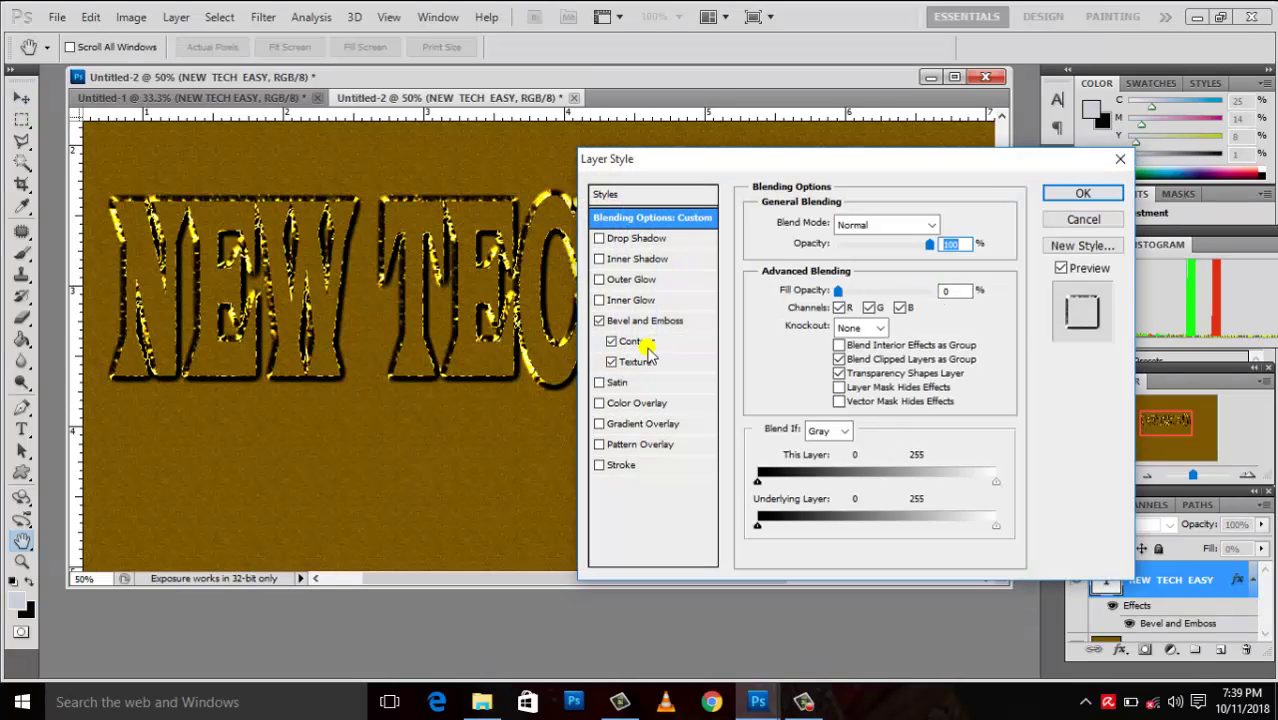
{"action": "left_click", "coordinate": [648, 322]}
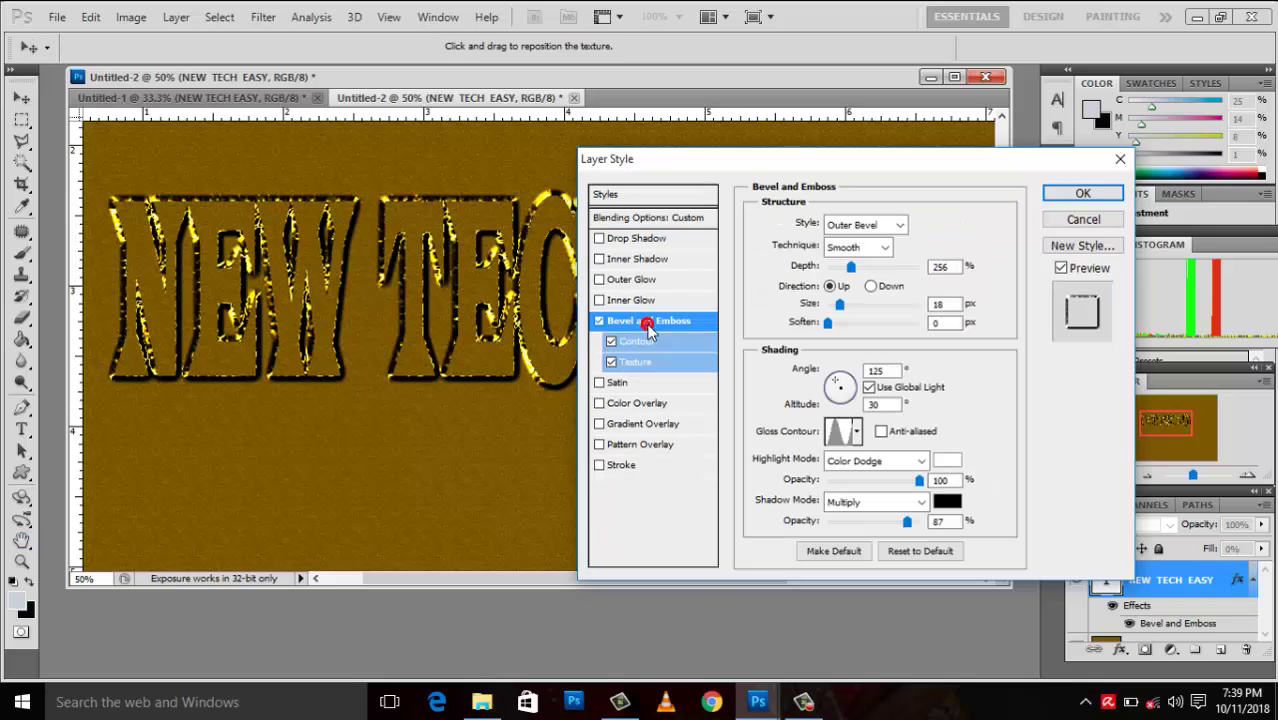
{"action": "left_click", "coordinate": [900, 226]}
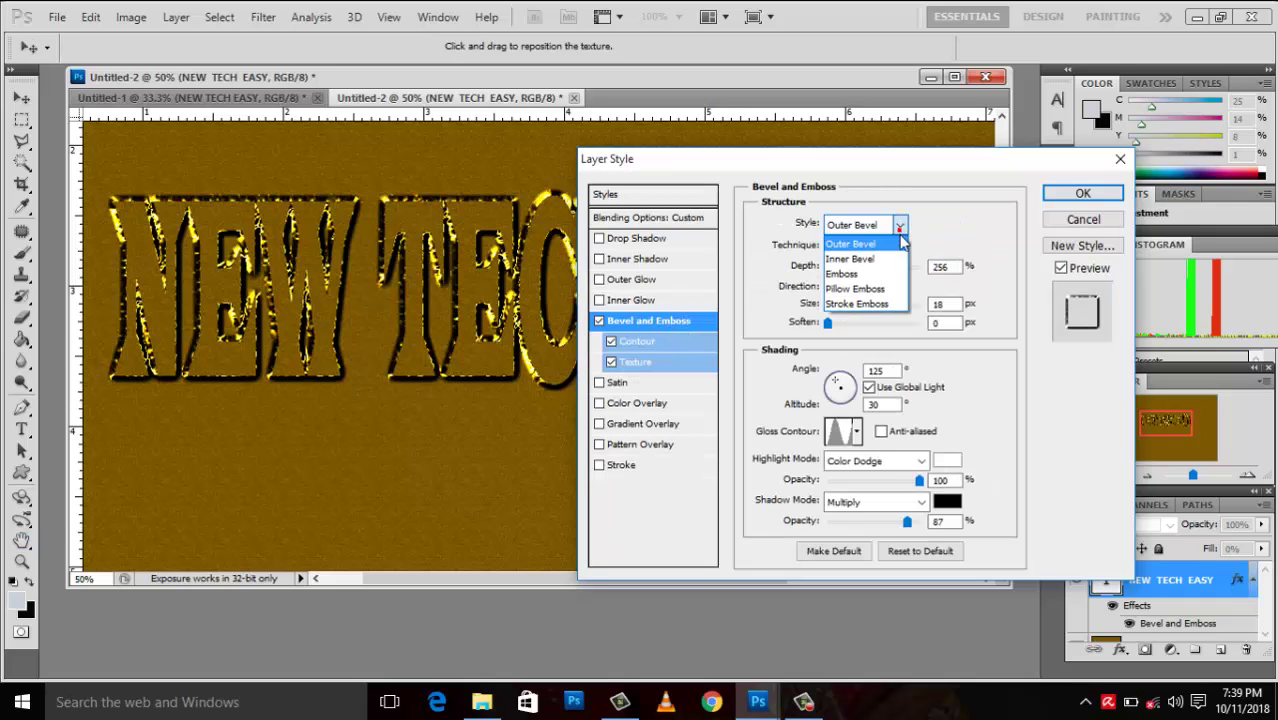
{"action": "left_click", "coordinate": [886, 260]}
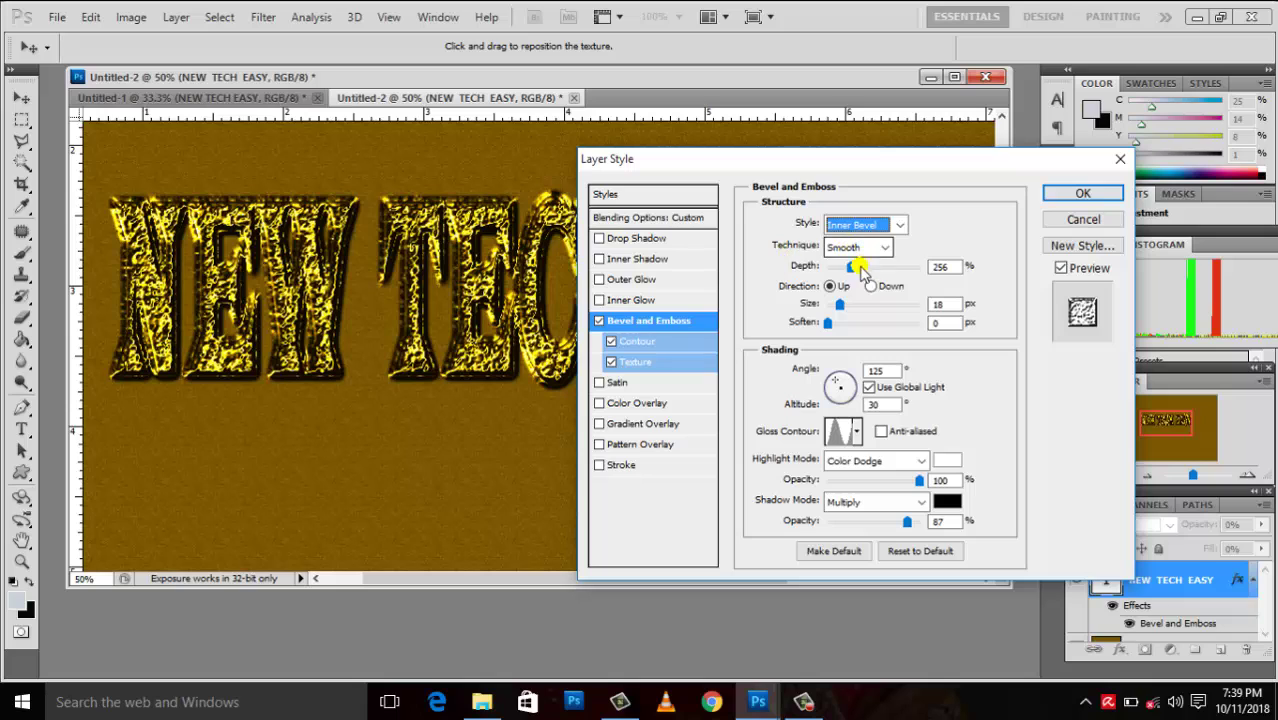
{"action": "left_click", "coordinate": [851, 268]}
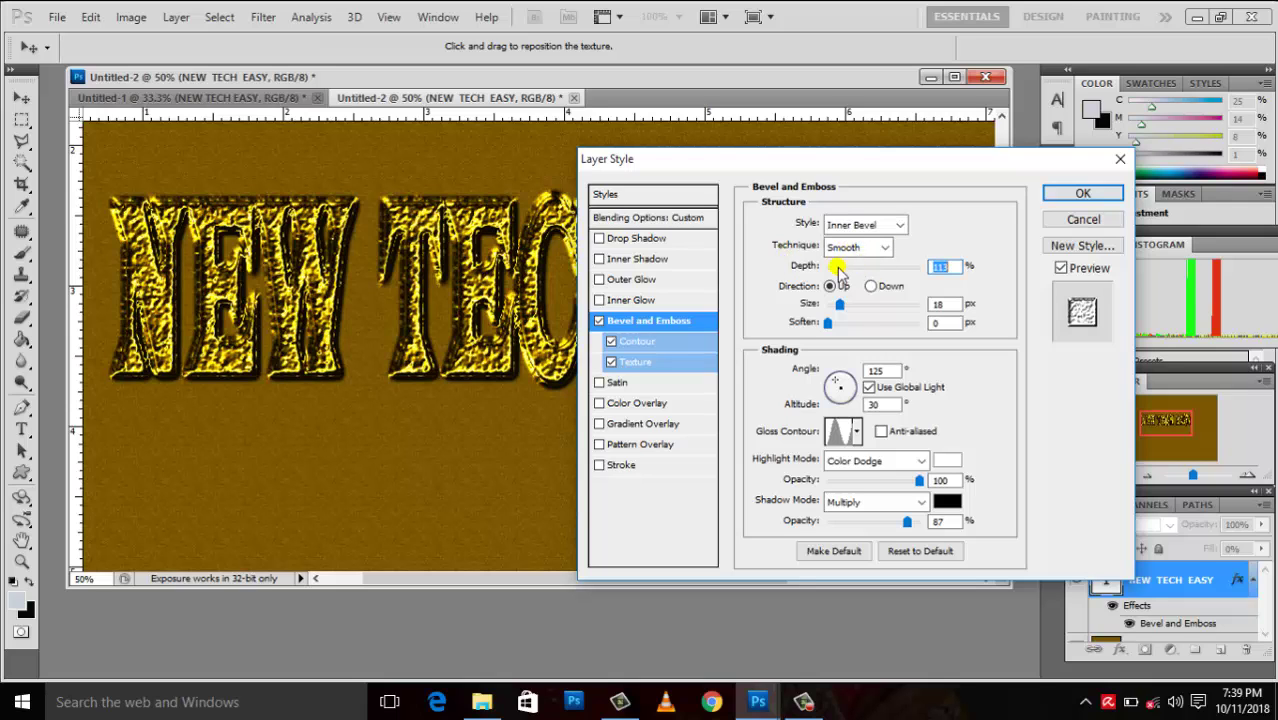
{"action": "left_click_drag", "start_coordinate": [851, 268], "coordinate": [871, 270]}
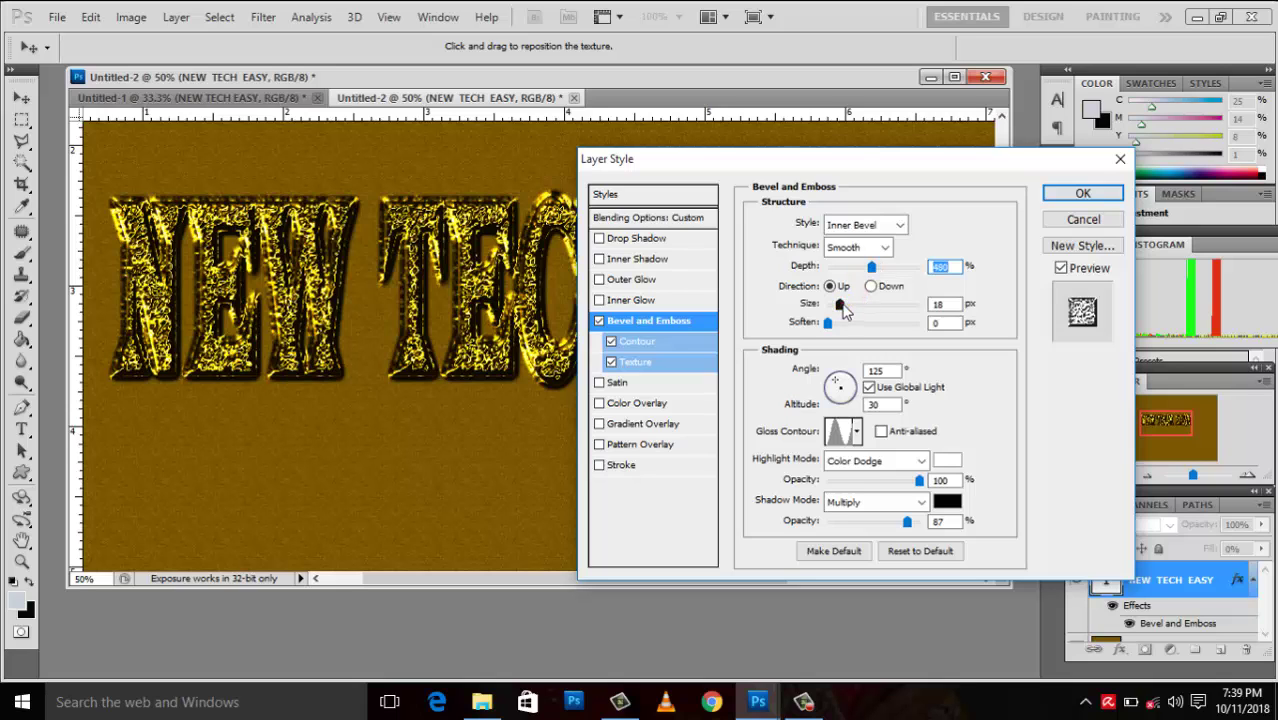
{"action": "left_click_drag", "start_coordinate": [843, 311], "coordinate": [855, 310]}
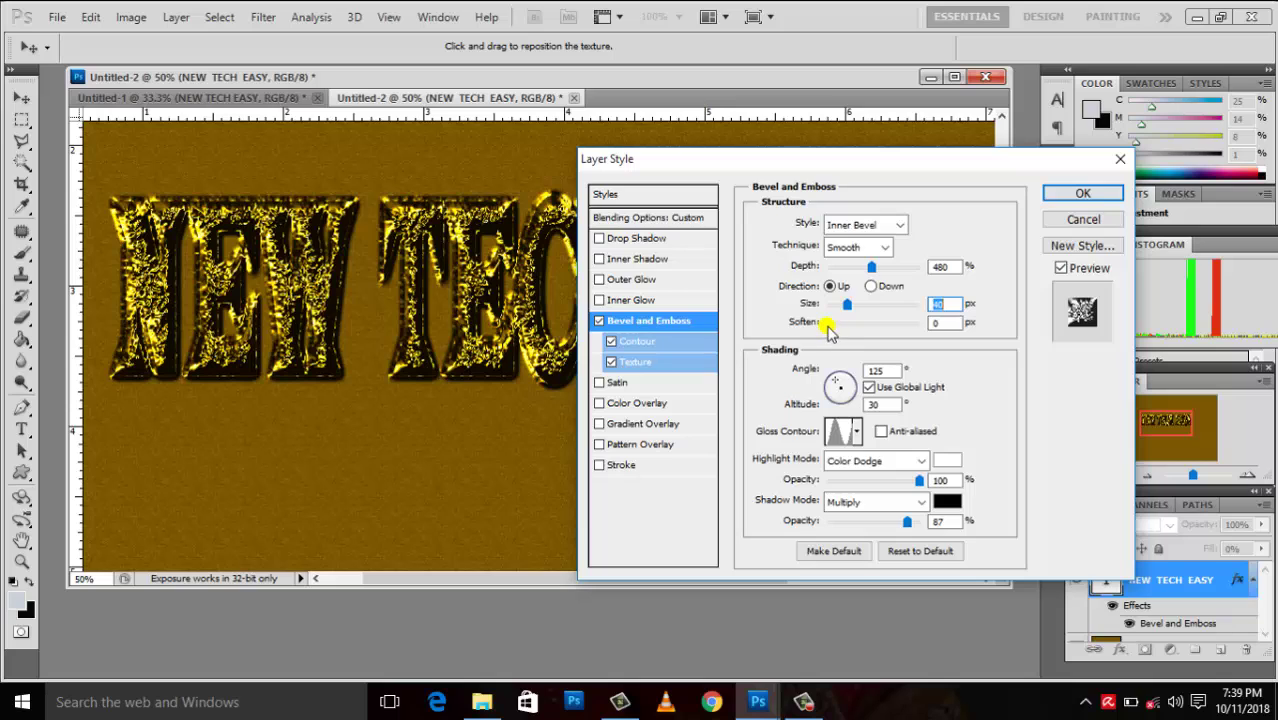
{"action": "left_click_drag", "start_coordinate": [826, 323], "coordinate": [827, 328]}
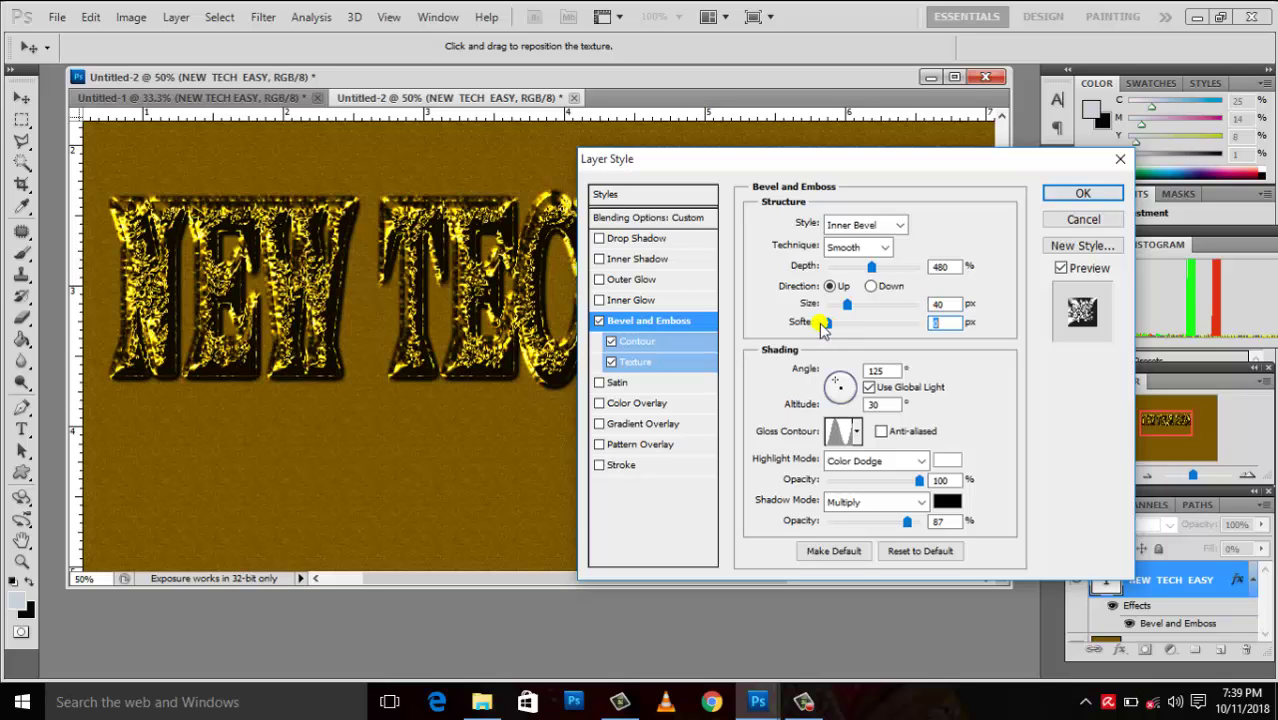
Step: Enable the bevel Contour and apply a new contour preset
{"action": "left_click", "coordinate": [630, 342]}
{"action": "left_click", "coordinate": [827, 233]}
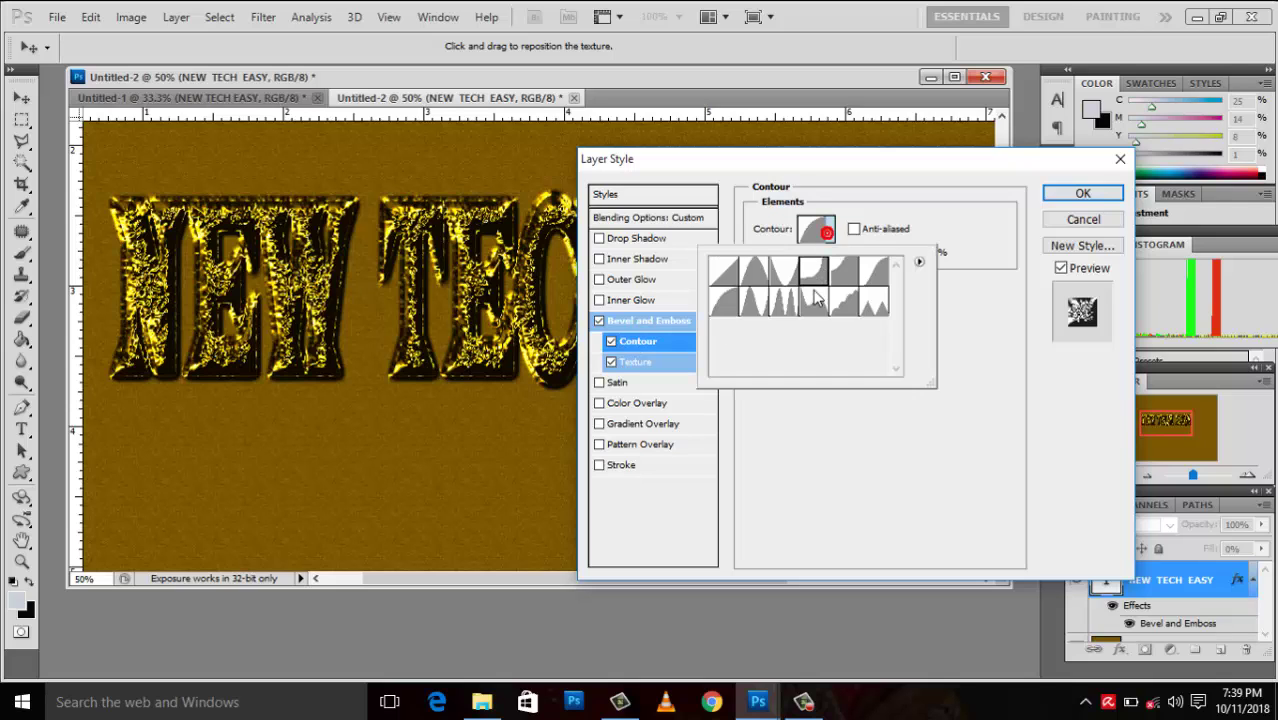
{"action": "double_click", "coordinate": [815, 298]}
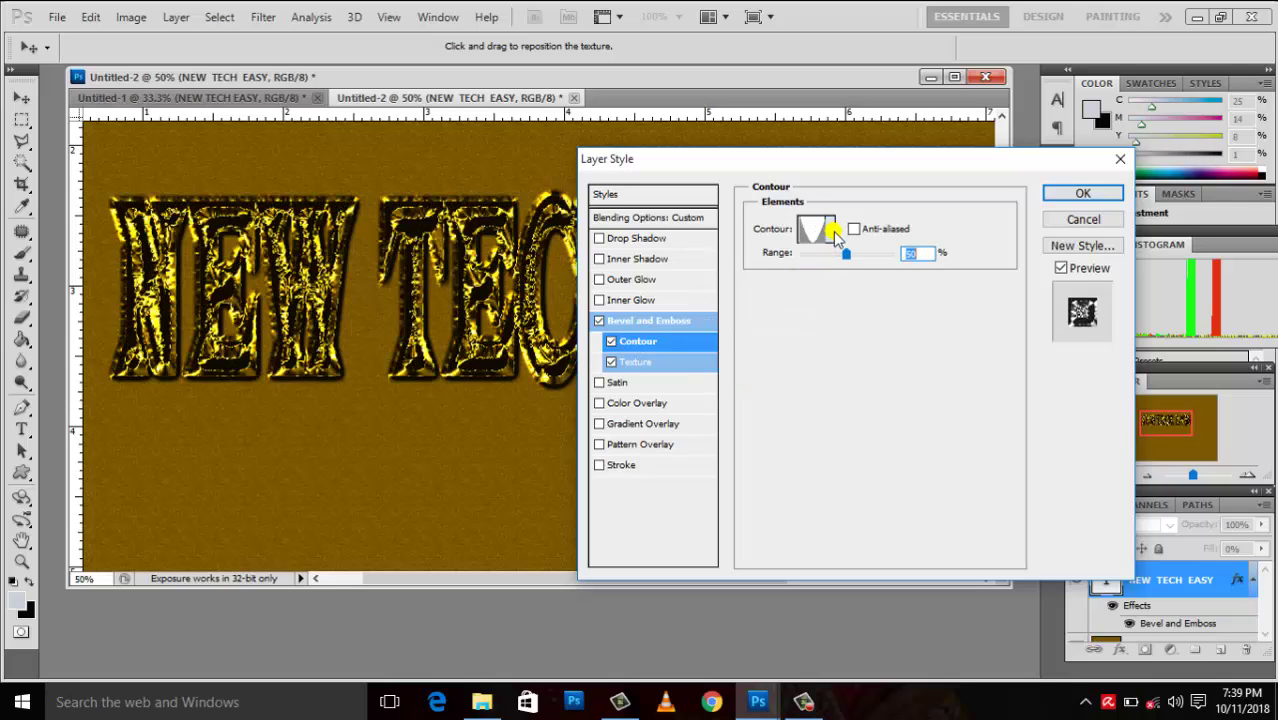
Step: Swap the bevel contour to another preset and bring up the Texture settings
{"action": "left_click", "coordinate": [812, 230]}
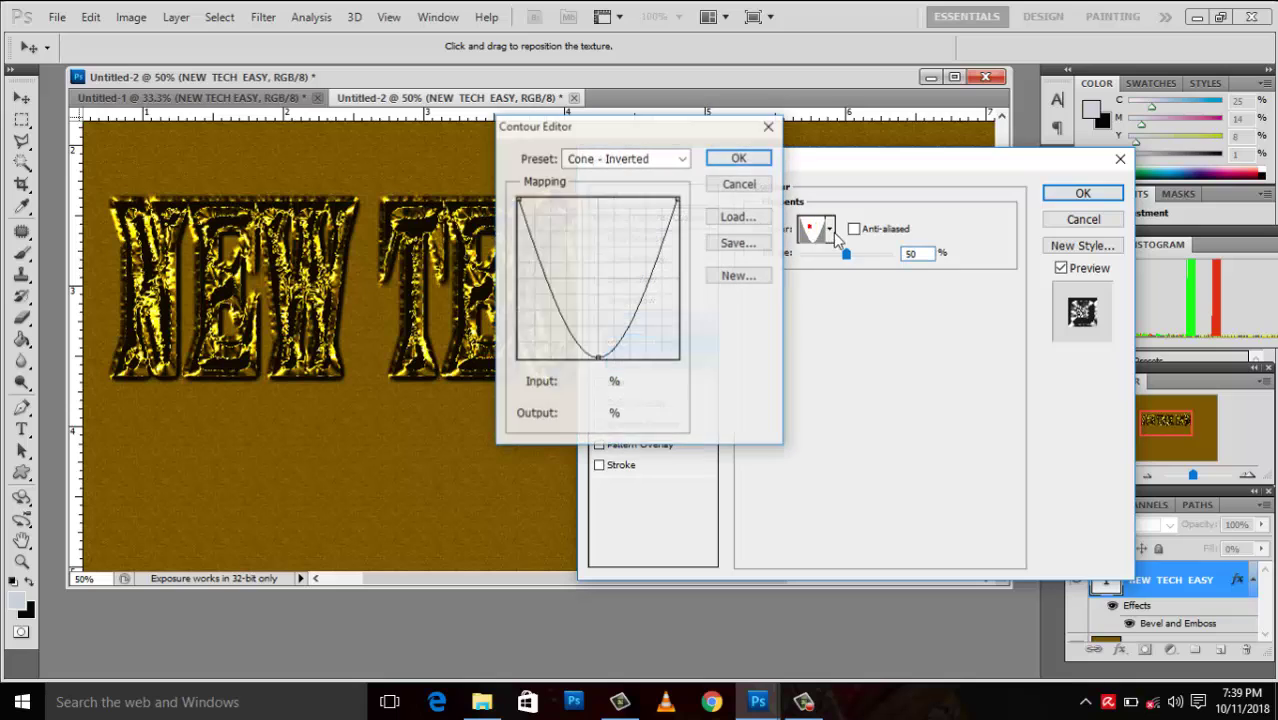
{"action": "left_click", "coordinate": [769, 126]}
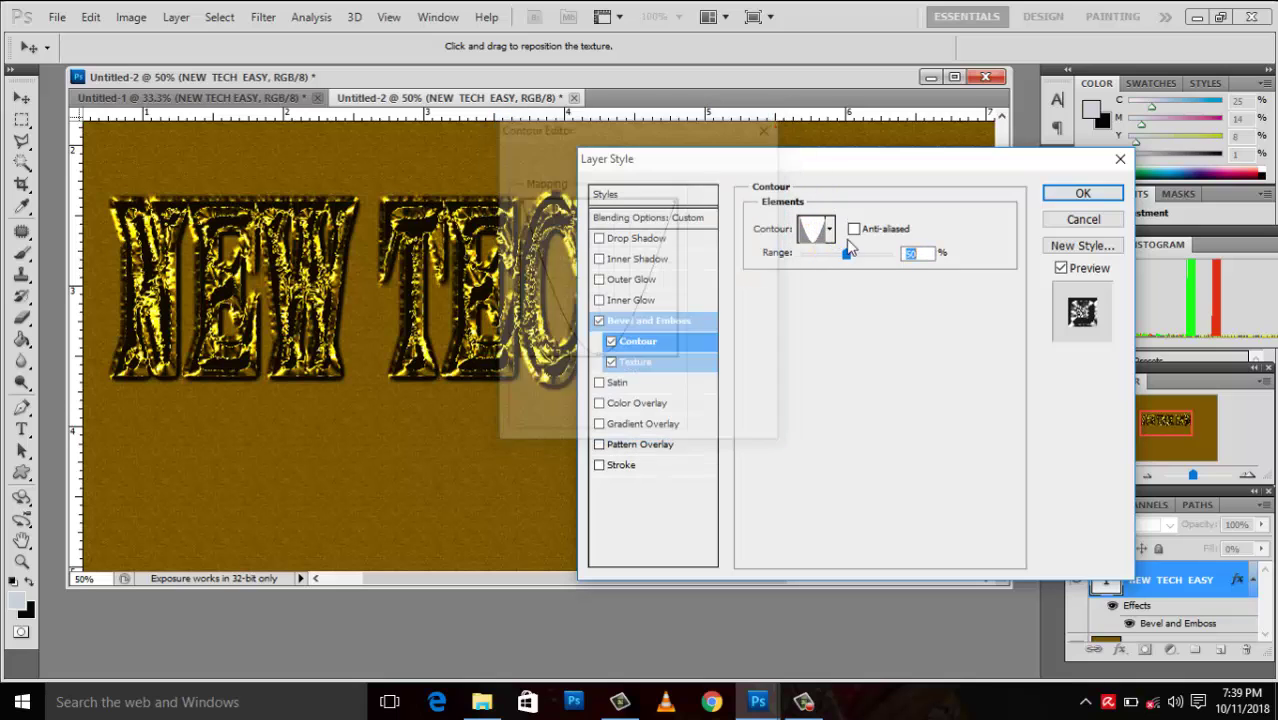
{"action": "left_click", "coordinate": [830, 232]}
{"action": "left_click", "coordinate": [724, 300]}
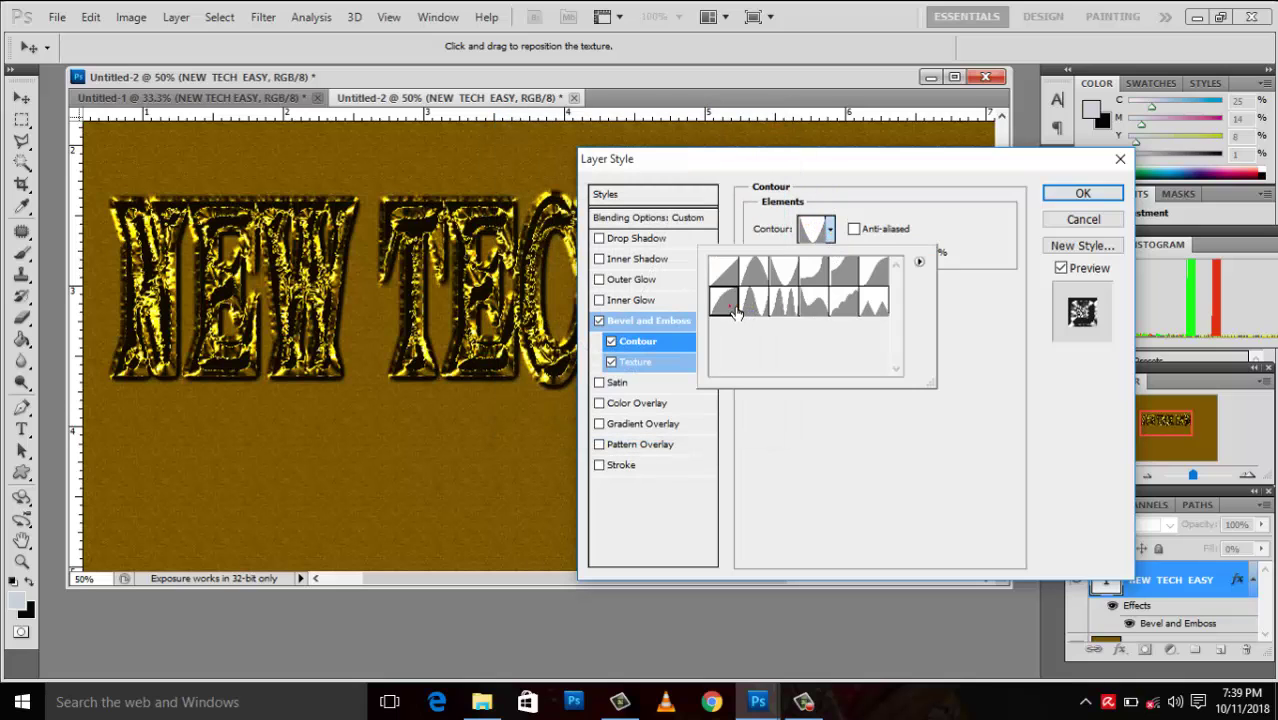
{"action": "left_click", "coordinate": [752, 306]}
{"action": "left_click", "coordinate": [784, 302]}
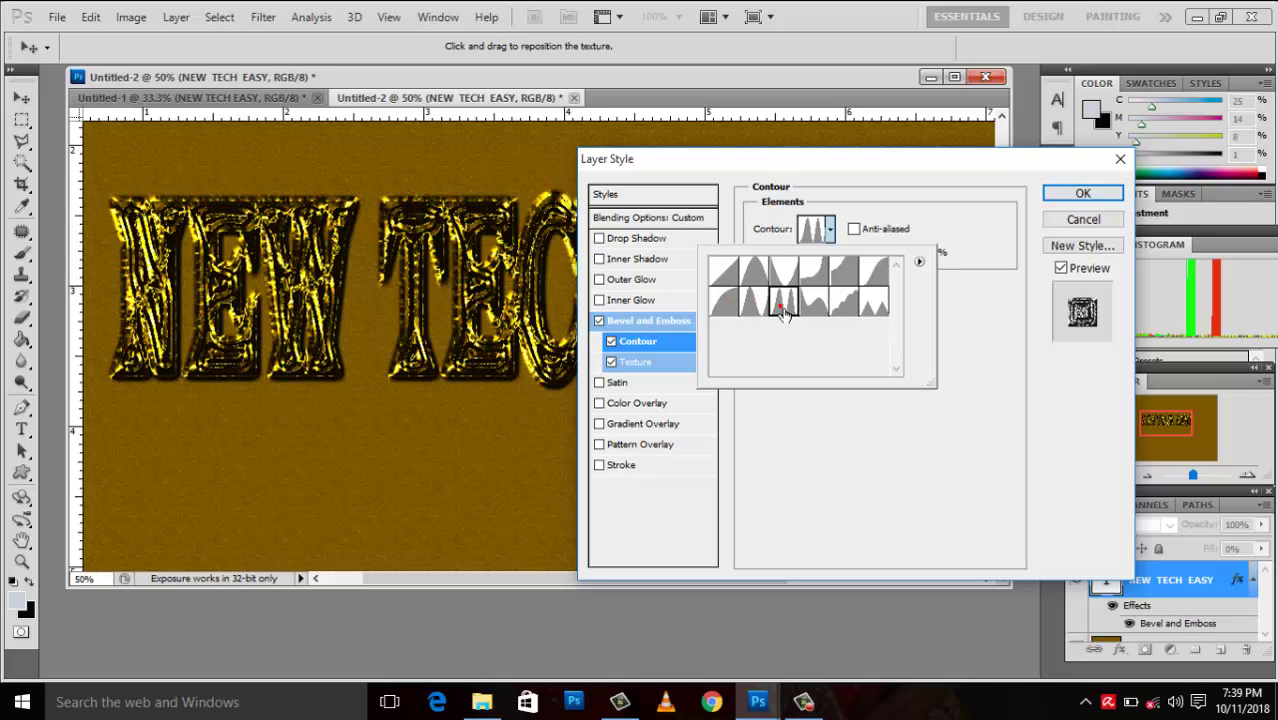
{"action": "double_click", "coordinate": [726, 304]}
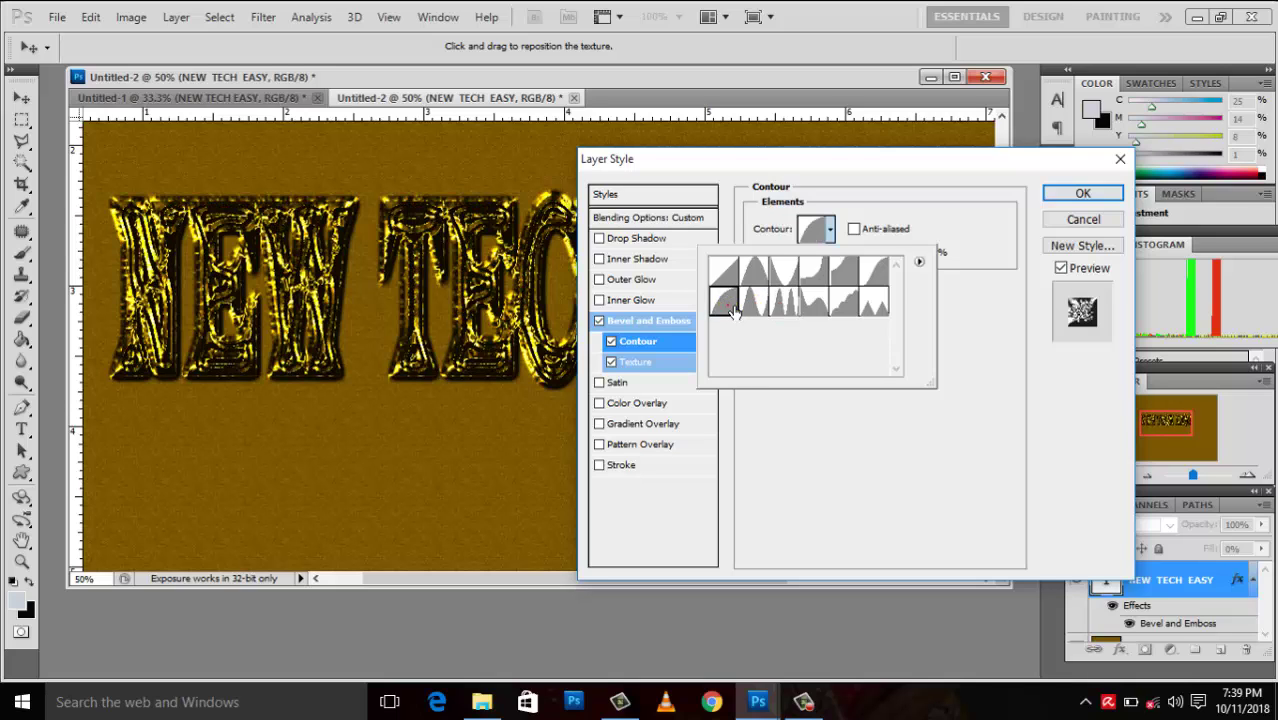
{"action": "left_click", "coordinate": [678, 366]}
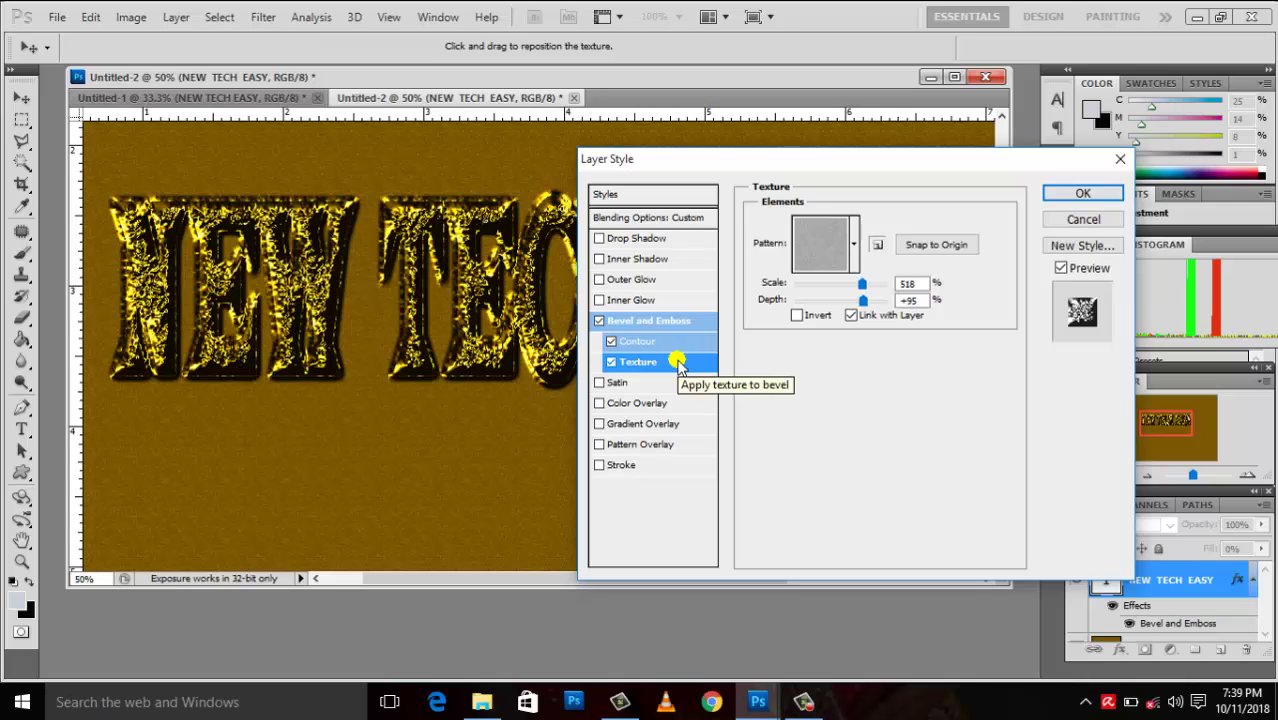
Step: Apply a grey pattern to the bevel texture
{"action": "left_click", "coordinate": [855, 245]}
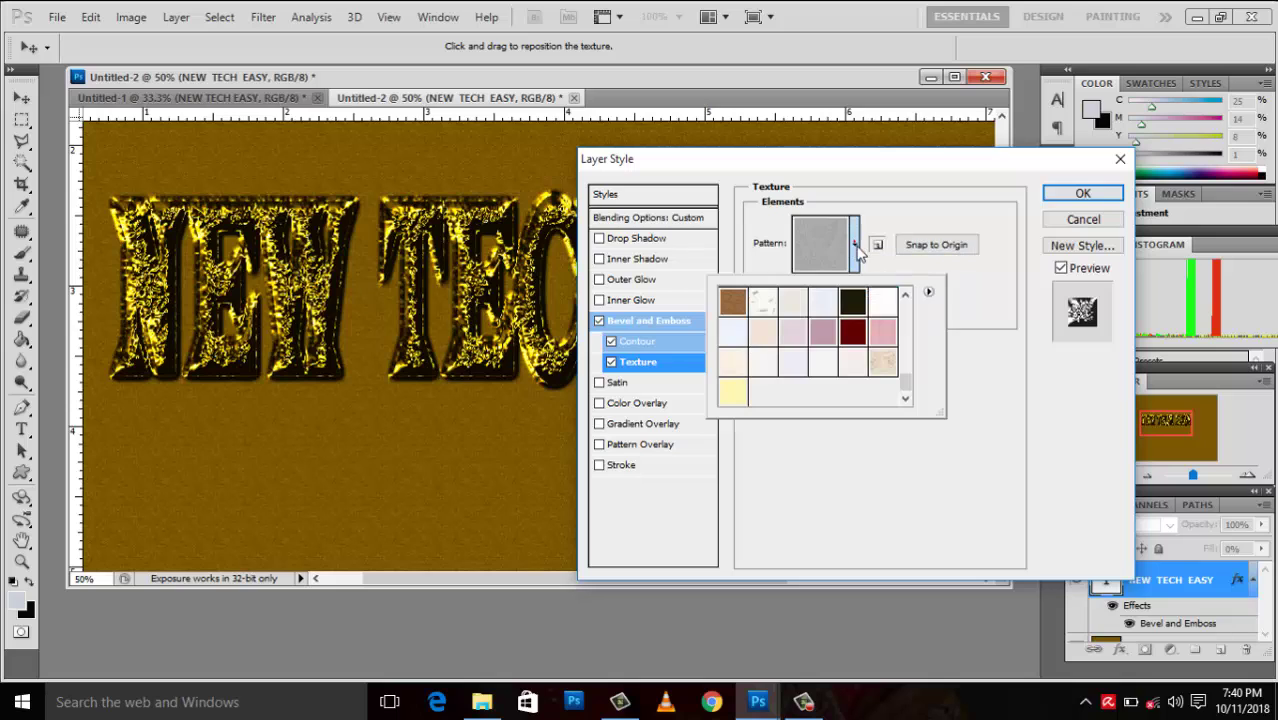
{"action": "left_click", "coordinate": [883, 360]}
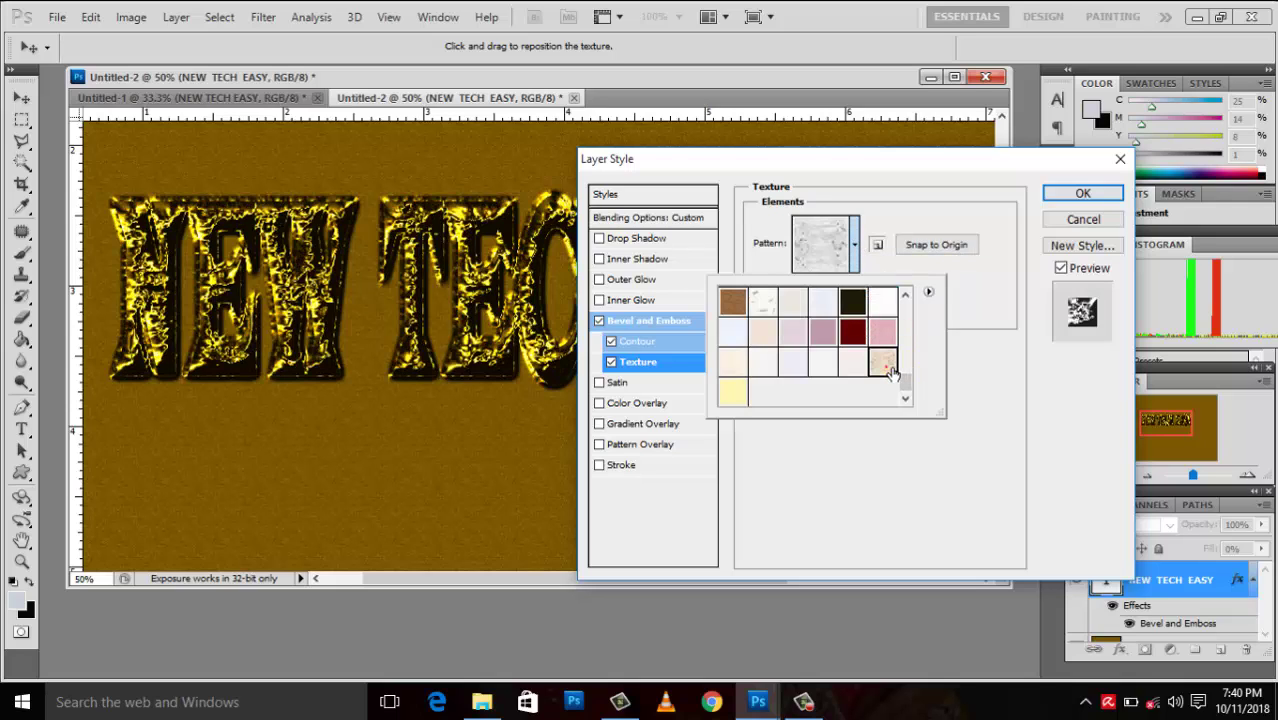
{"action": "double_click", "coordinate": [838, 340]}
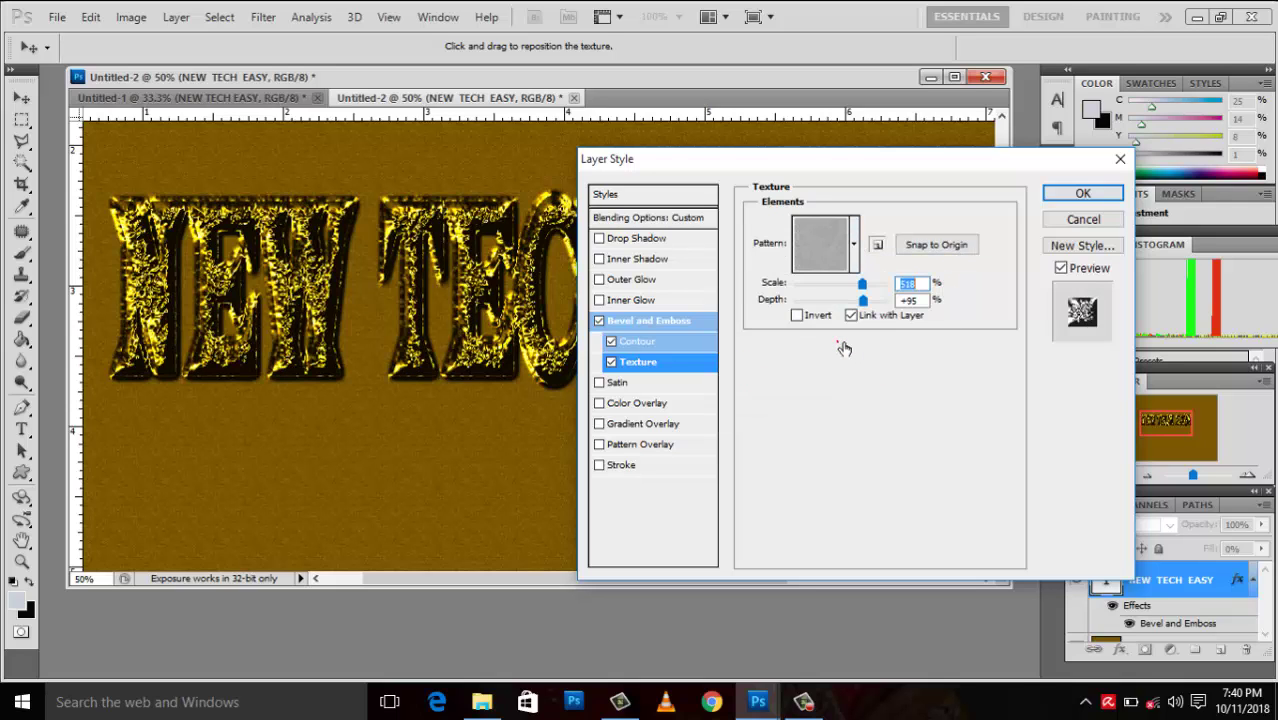
{"action": "left_click", "coordinate": [855, 245]}
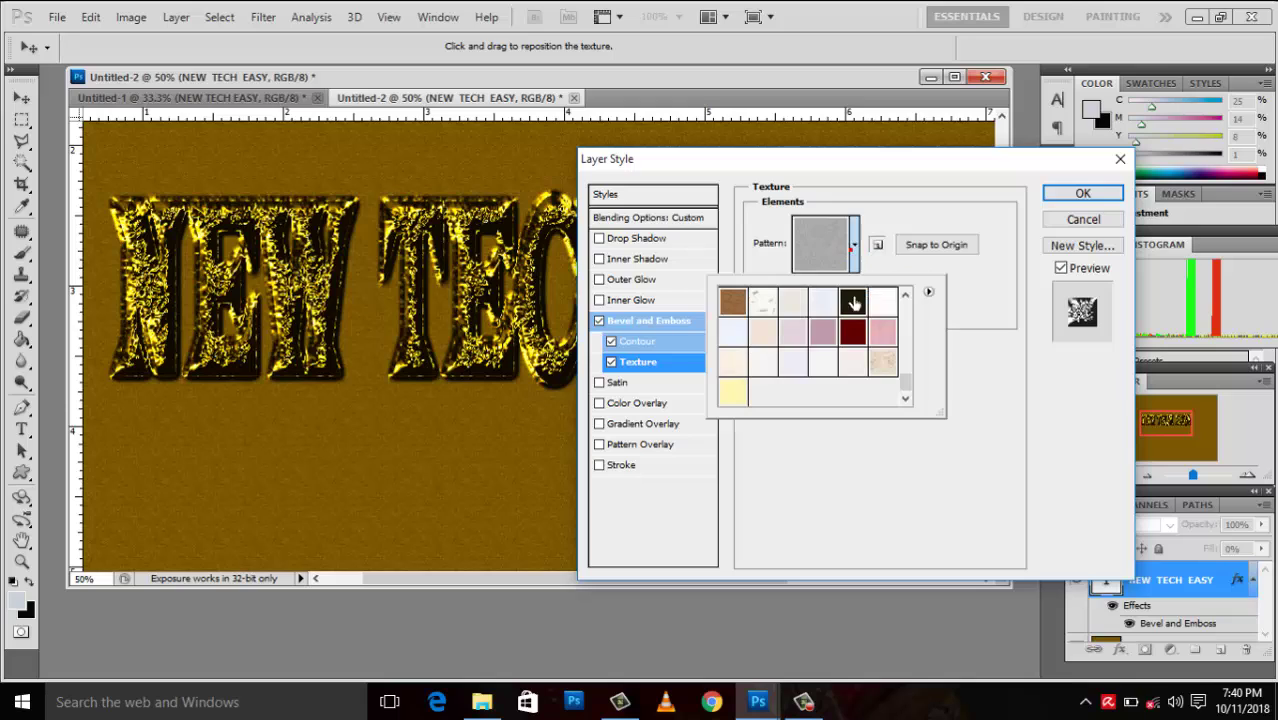
{"action": "double_click", "coordinate": [826, 338]}
Step: Browse earlier patterns and apply a light pattern to the texture instead
{"action": "left_click", "coordinate": [849, 258]}
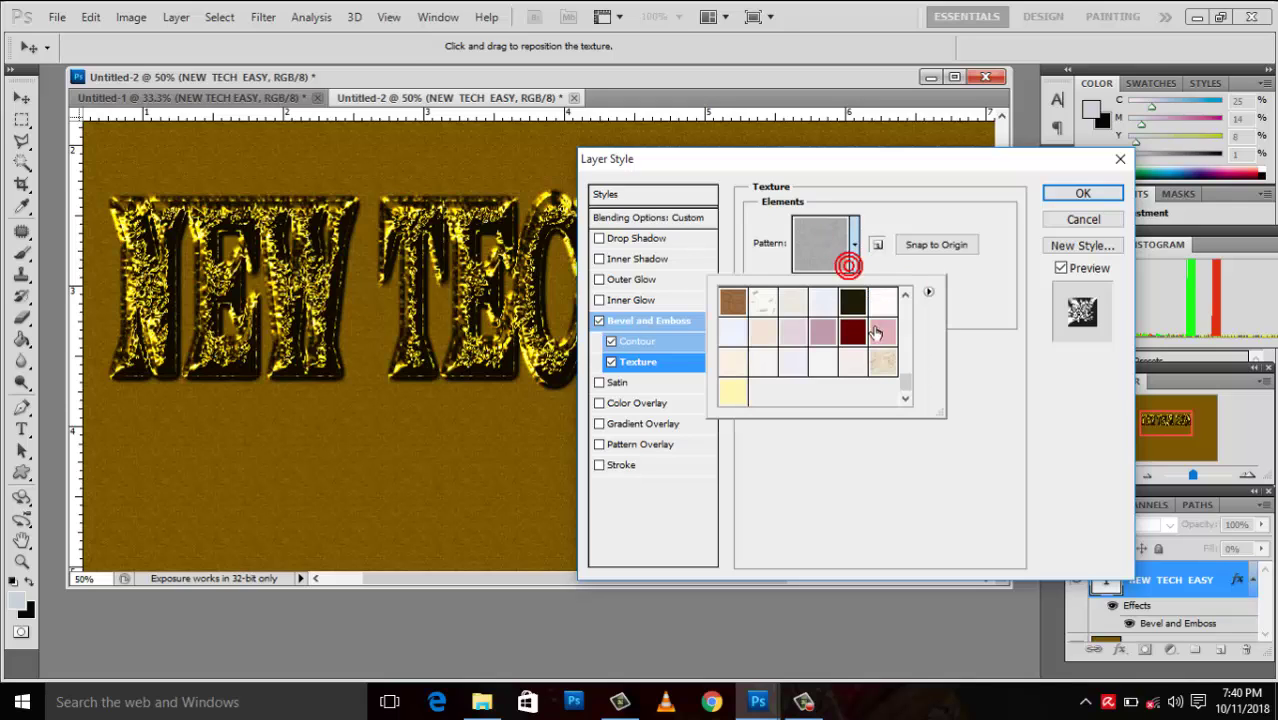
{"action": "scroll", "coordinate": [908, 385], "scroll_direction": "up", "scroll_amount": 3}
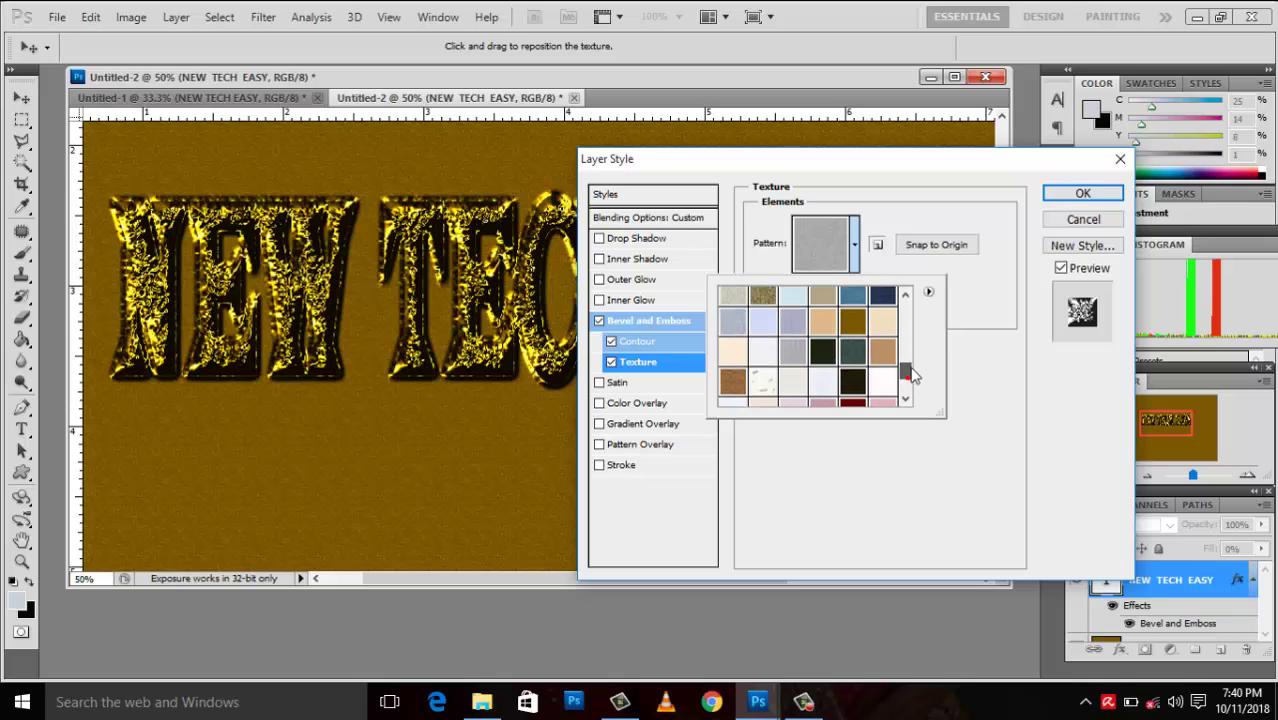
{"action": "left_click", "coordinate": [843, 366]}
{"action": "left_click", "coordinate": [824, 350]}
{"action": "left_click", "coordinate": [772, 340]}
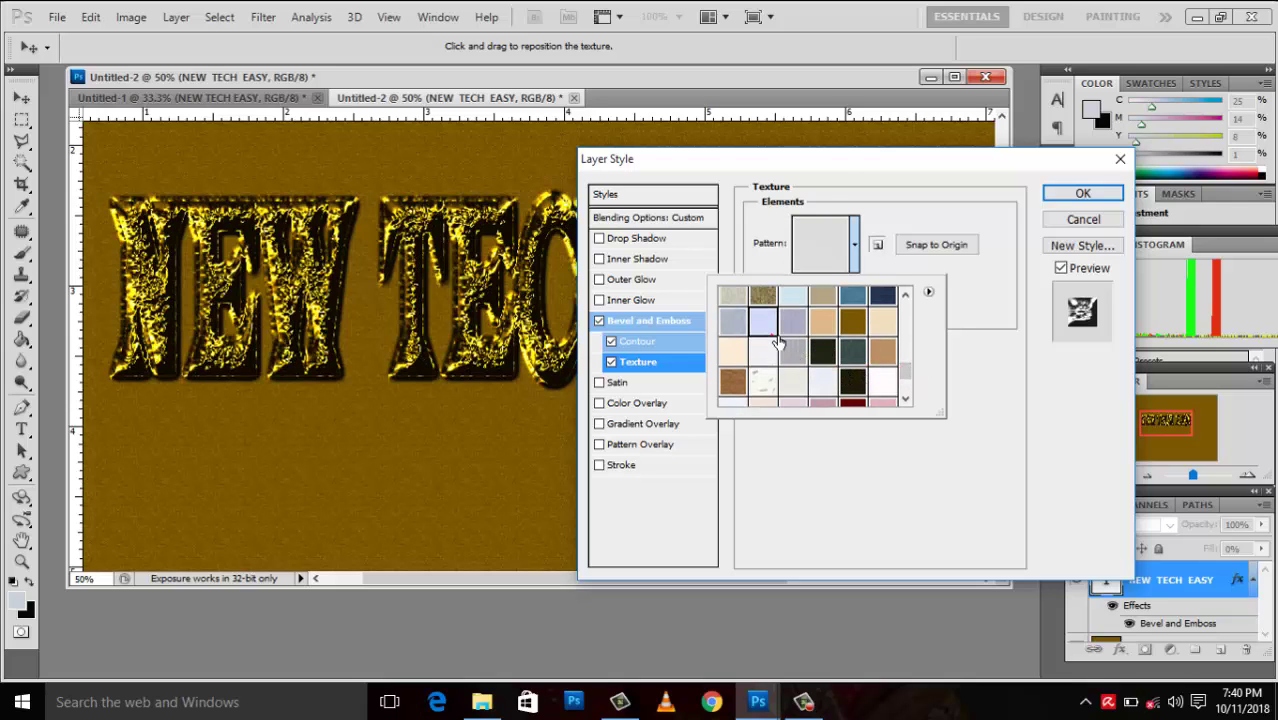
{"action": "double_click", "coordinate": [778, 342]}
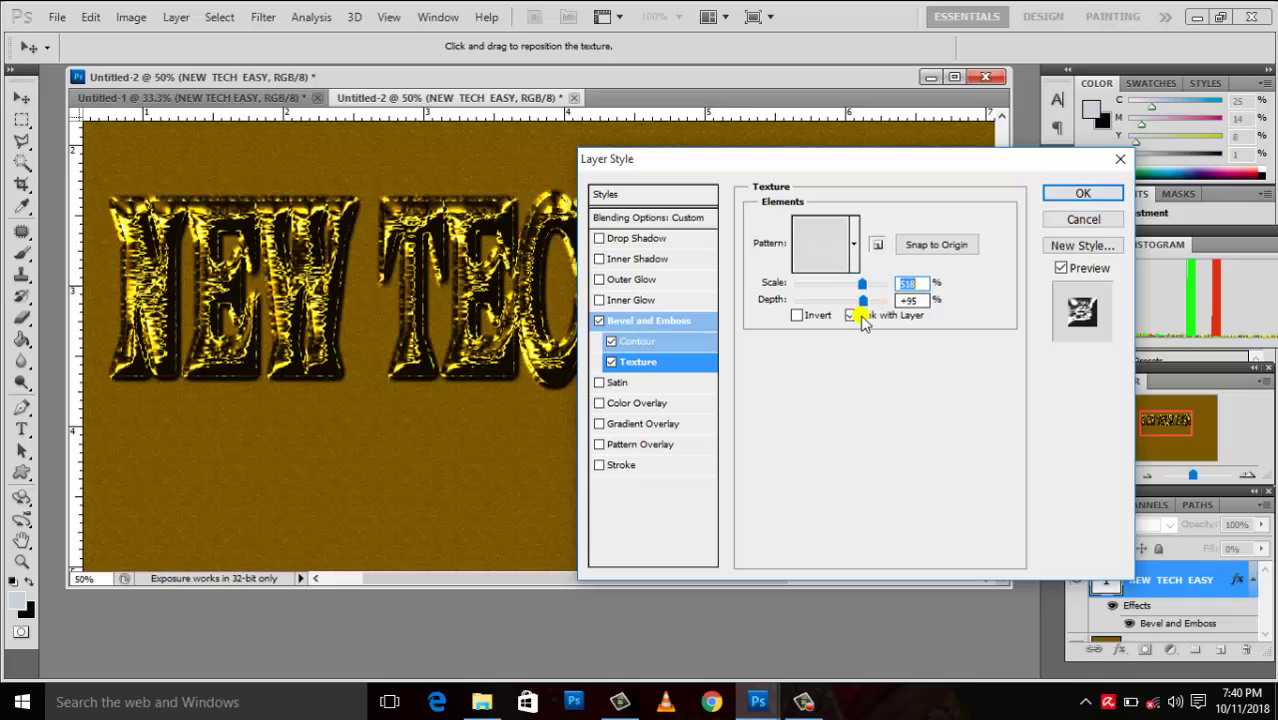
Step: Compare brown, grey and dark patterns, keep a light grey one, and shrink its scale
{"action": "left_click", "coordinate": [855, 255]}
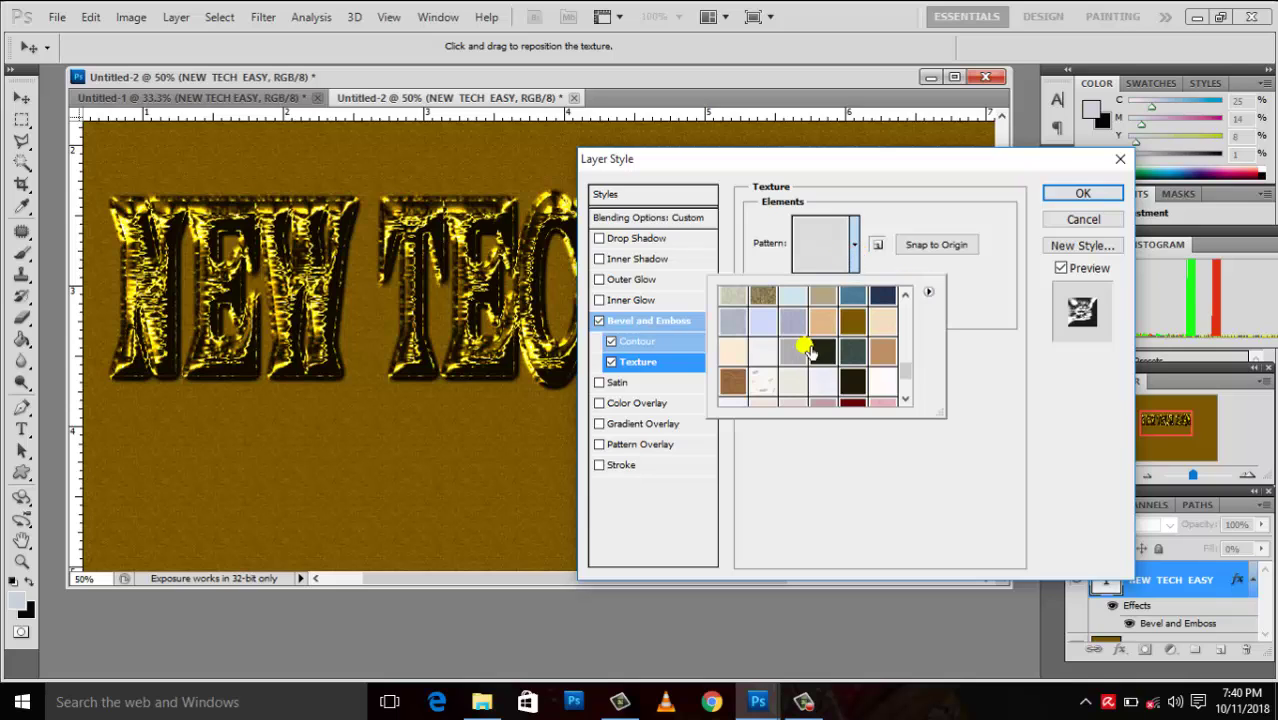
{"action": "left_click", "coordinate": [738, 383]}
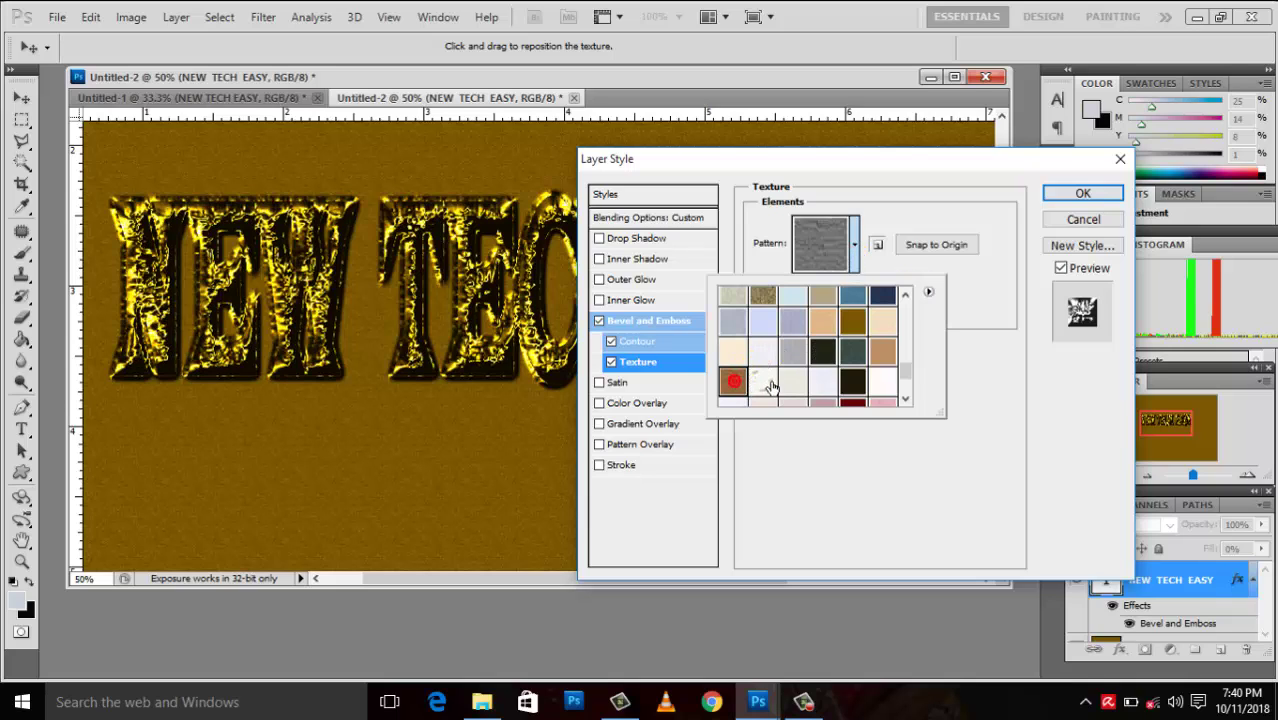
{"action": "left_click", "coordinate": [764, 383]}
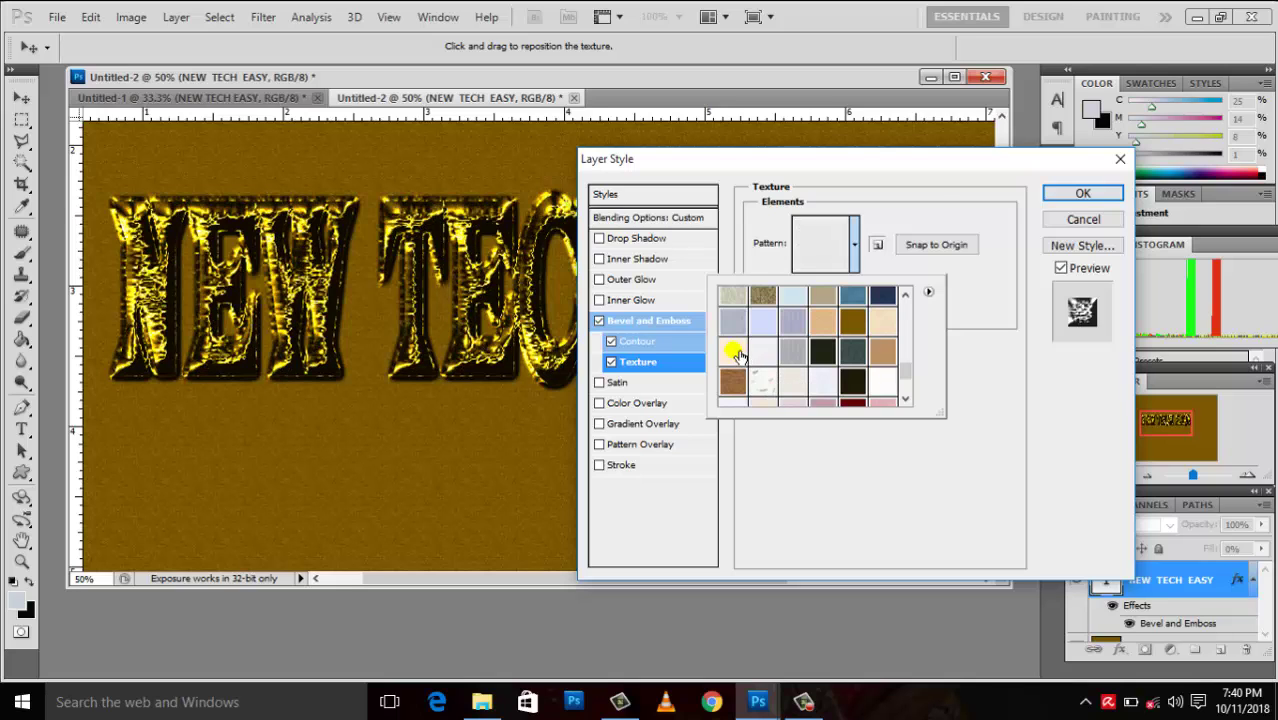
{"action": "left_click", "coordinate": [763, 353]}
{"action": "left_click", "coordinate": [824, 354]}
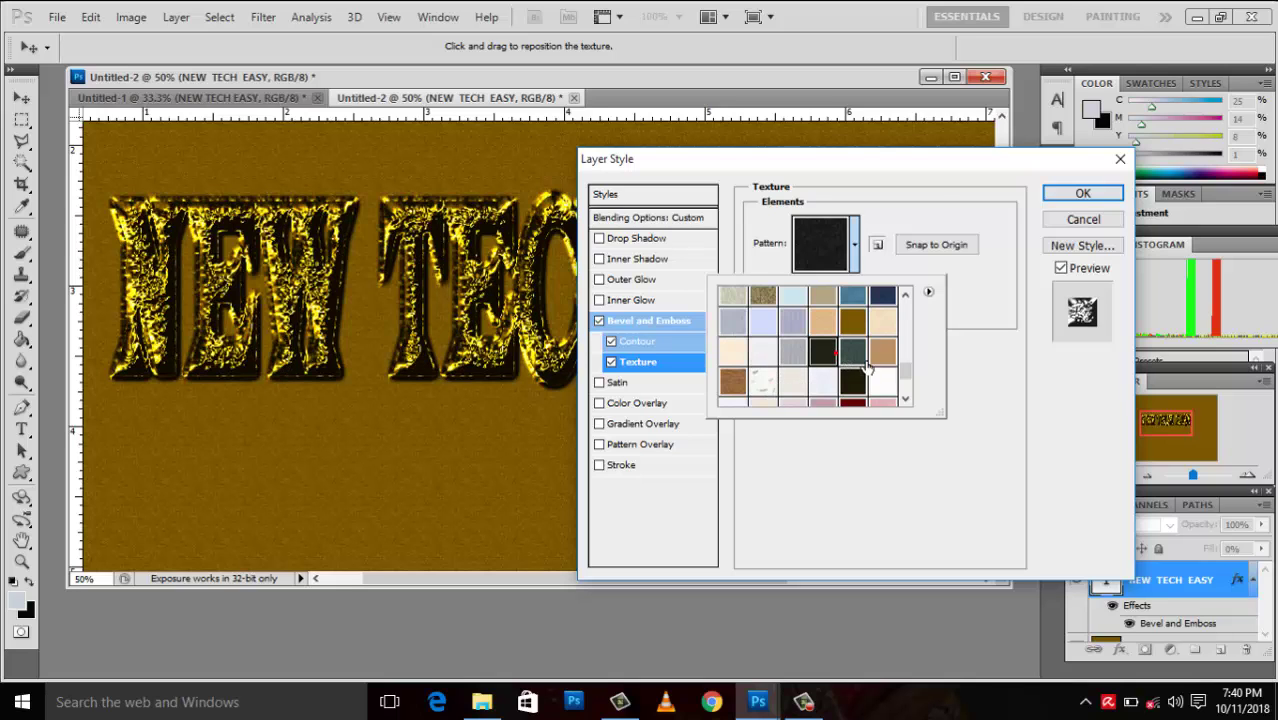
{"action": "left_click", "coordinate": [868, 366]}
{"action": "left_click", "coordinate": [855, 348]}
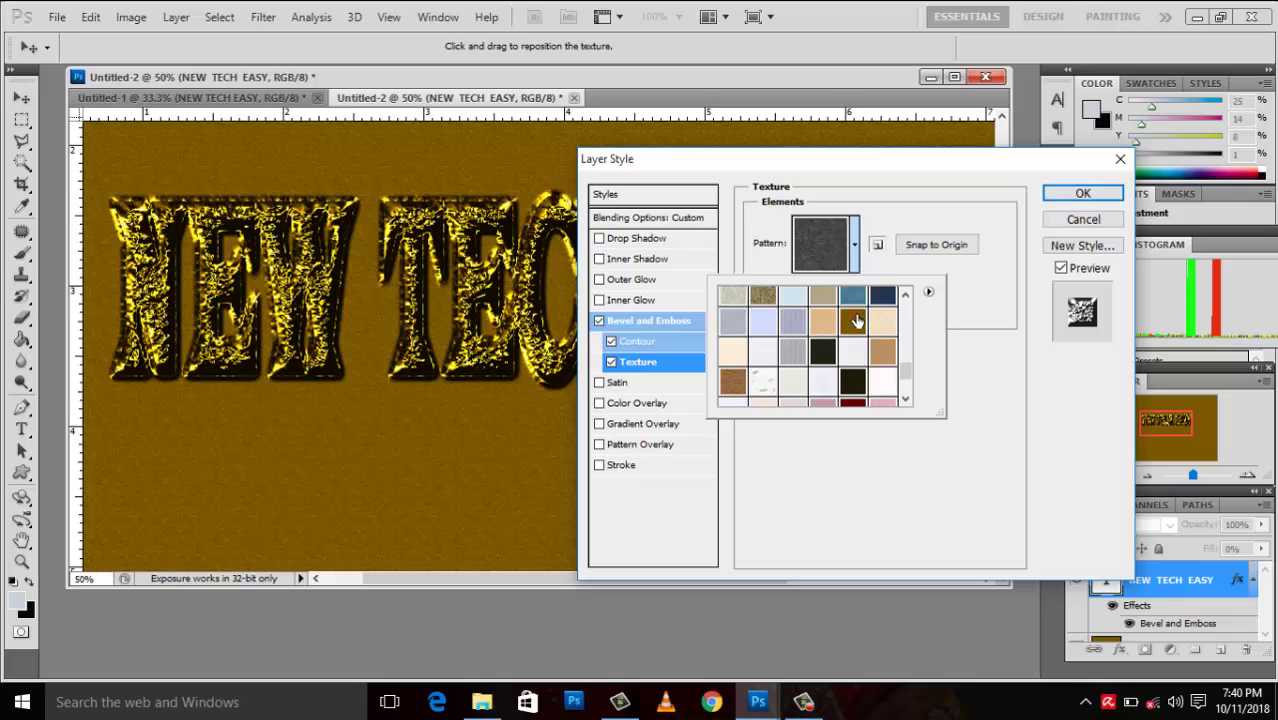
{"action": "left_click", "coordinate": [857, 320]}
{"action": "left_click", "coordinate": [795, 320]}
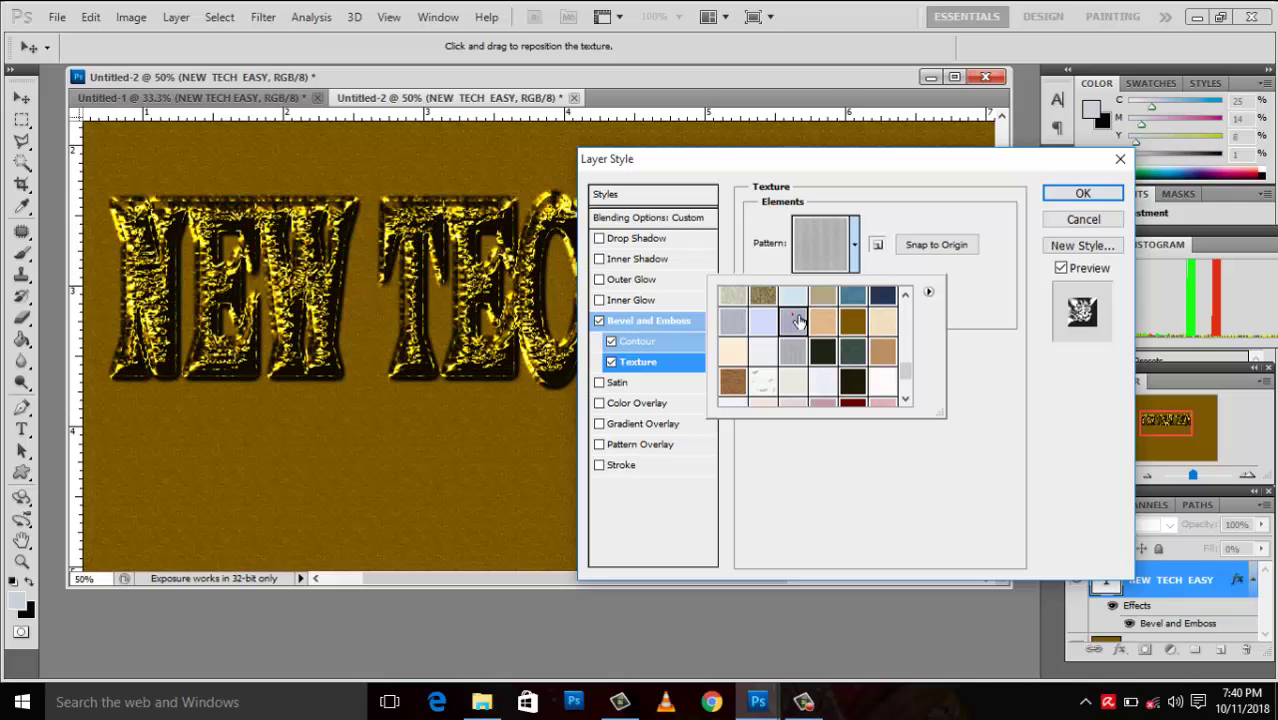
{"action": "left_click", "coordinate": [970, 345]}
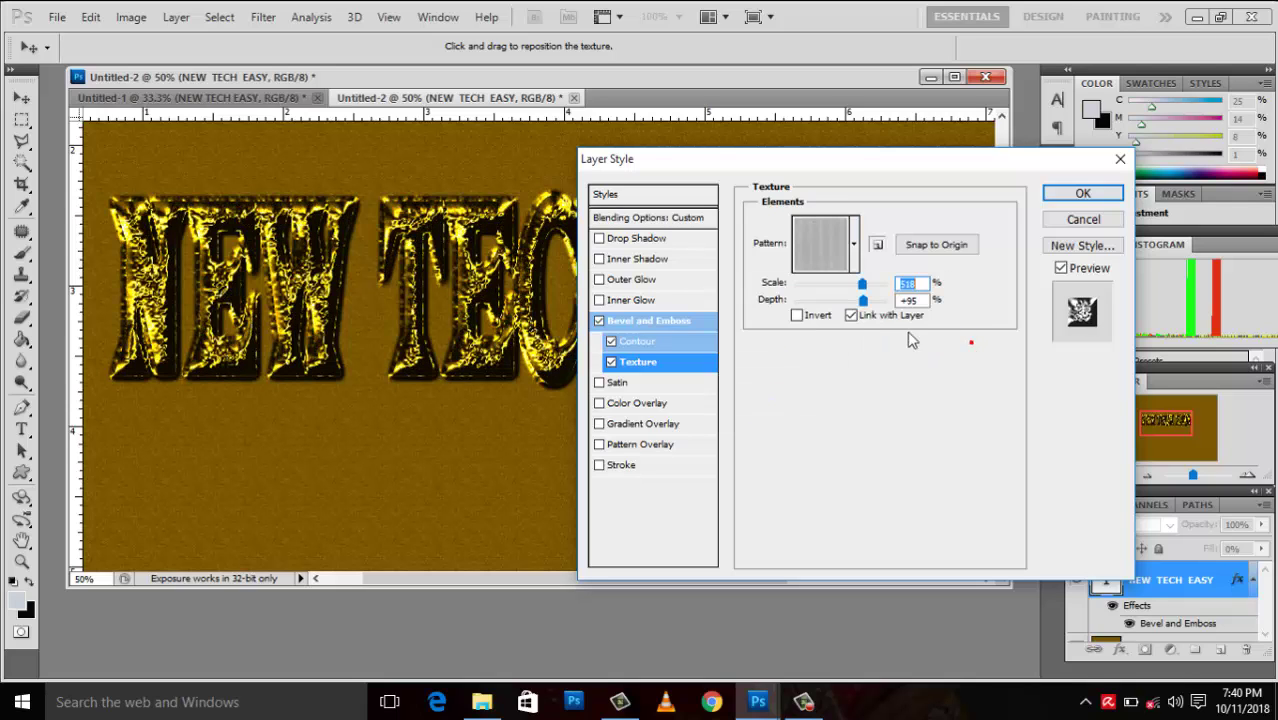
{"action": "left_click", "coordinate": [858, 287]}
{"action": "mouse_move", "coordinate": [860, 288]}
{"action": "left_mouse_down"}
{"action": "mouse_move", "coordinate": [795, 285]}
{"action": "mouse_move", "coordinate": [838, 286]}
{"action": "mouse_move", "coordinate": [832, 304]}
{"action": "mouse_move", "coordinate": [818, 302]}
{"action": "mouse_move", "coordinate": [835, 302]}
{"action": "left_mouse_up"}
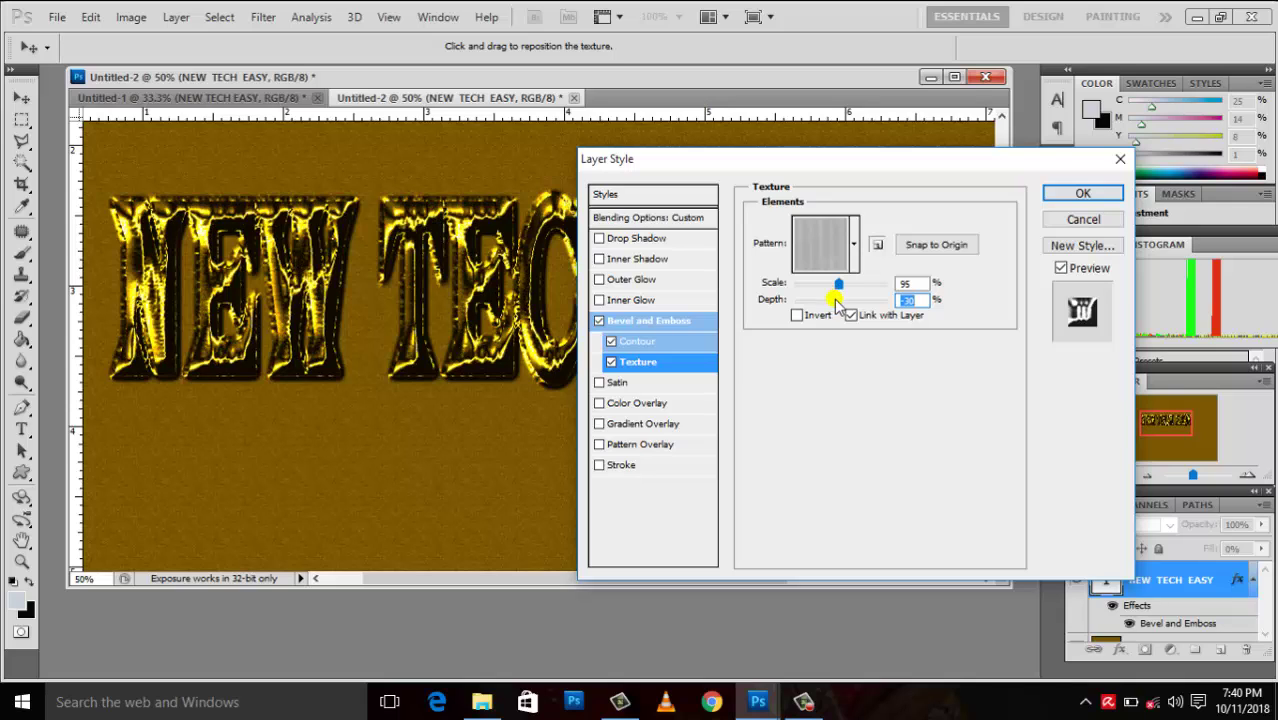
Step: Settle on the light grey pattern, enlarge its scale, and return to Bevel and Emboss
{"action": "left_click", "coordinate": [854, 245]}
{"action": "left_click_drag", "start_coordinate": [906, 370], "coordinate": [906, 384]}
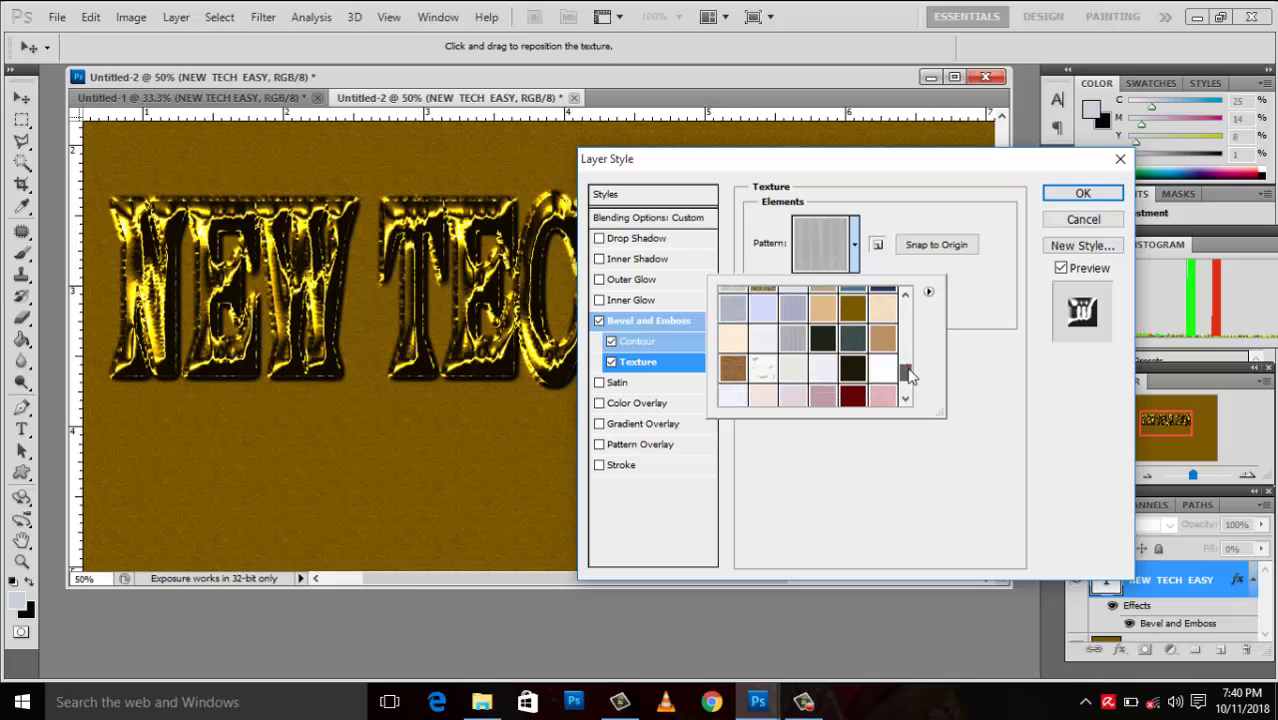
{"action": "left_click", "coordinate": [853, 333]}
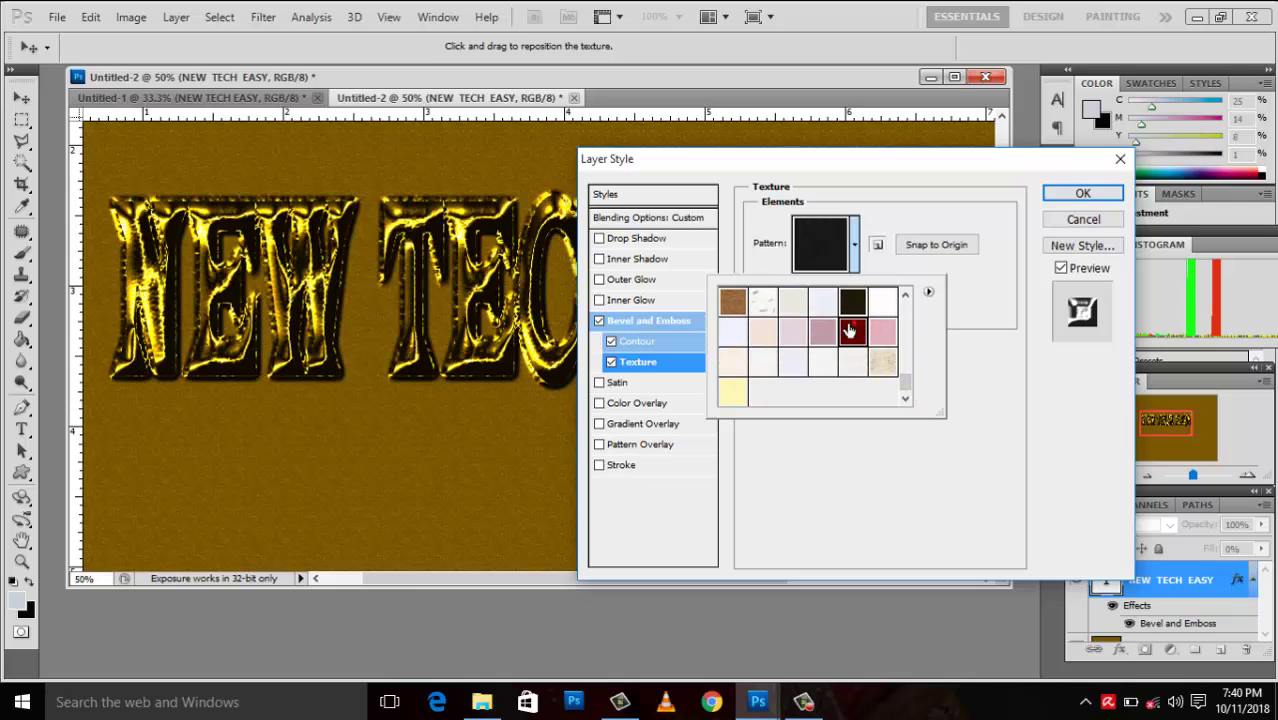
{"action": "double_click", "coordinate": [825, 331]}
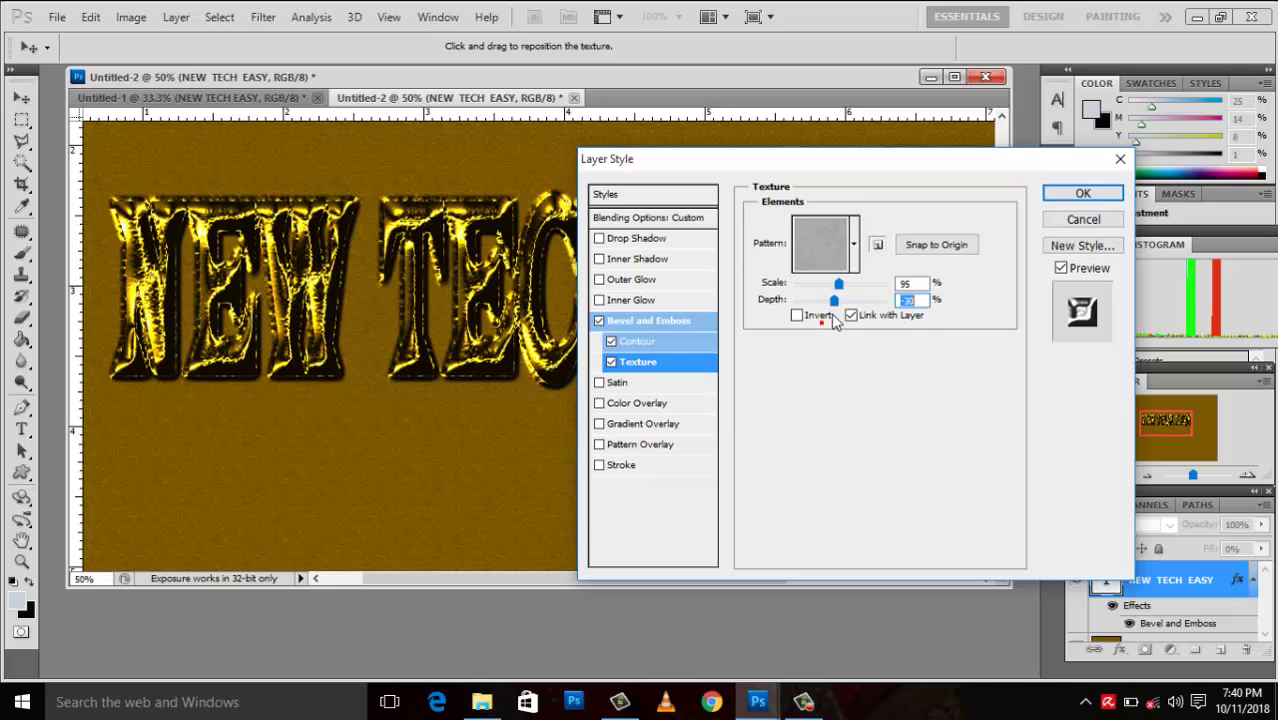
{"action": "left_click_drag", "start_coordinate": [838, 284], "coordinate": [856, 284]}
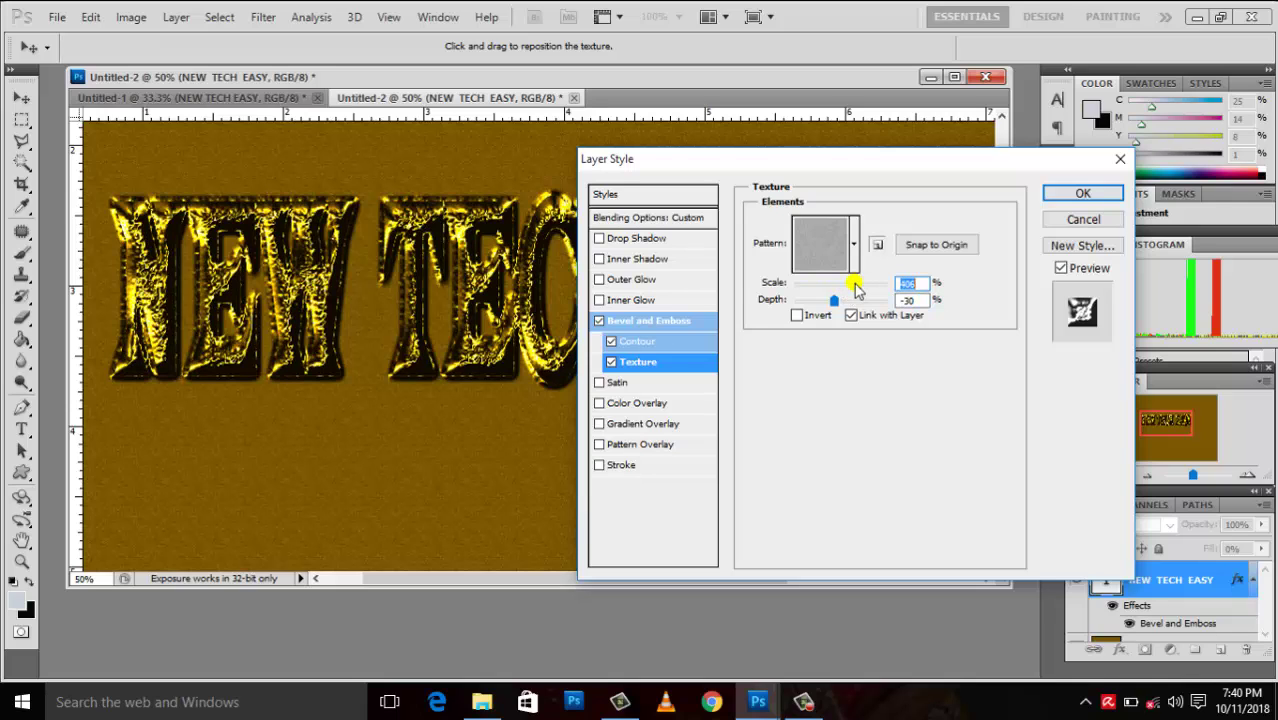
{"action": "left_click", "coordinate": [651, 325]}
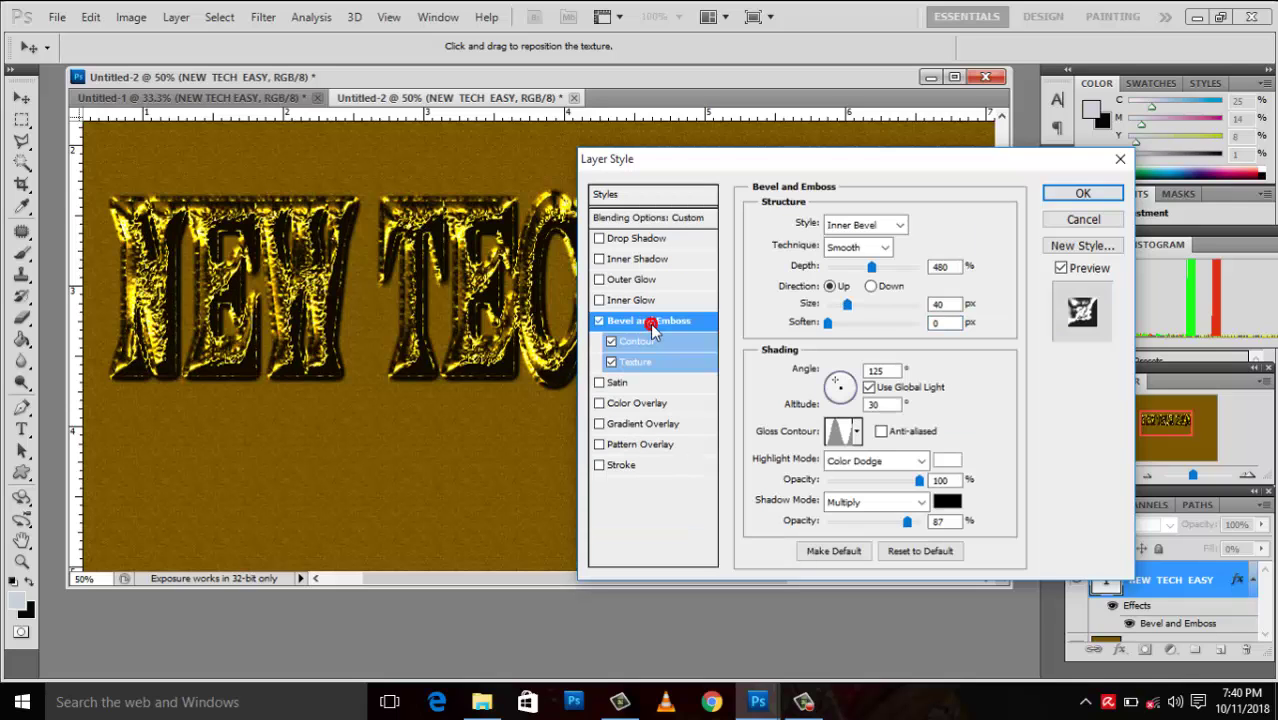
Step: Try Chisel Hard, then set the Inner Bevel back to Smooth at 317% depth
{"action": "left_click", "coordinate": [887, 248]}
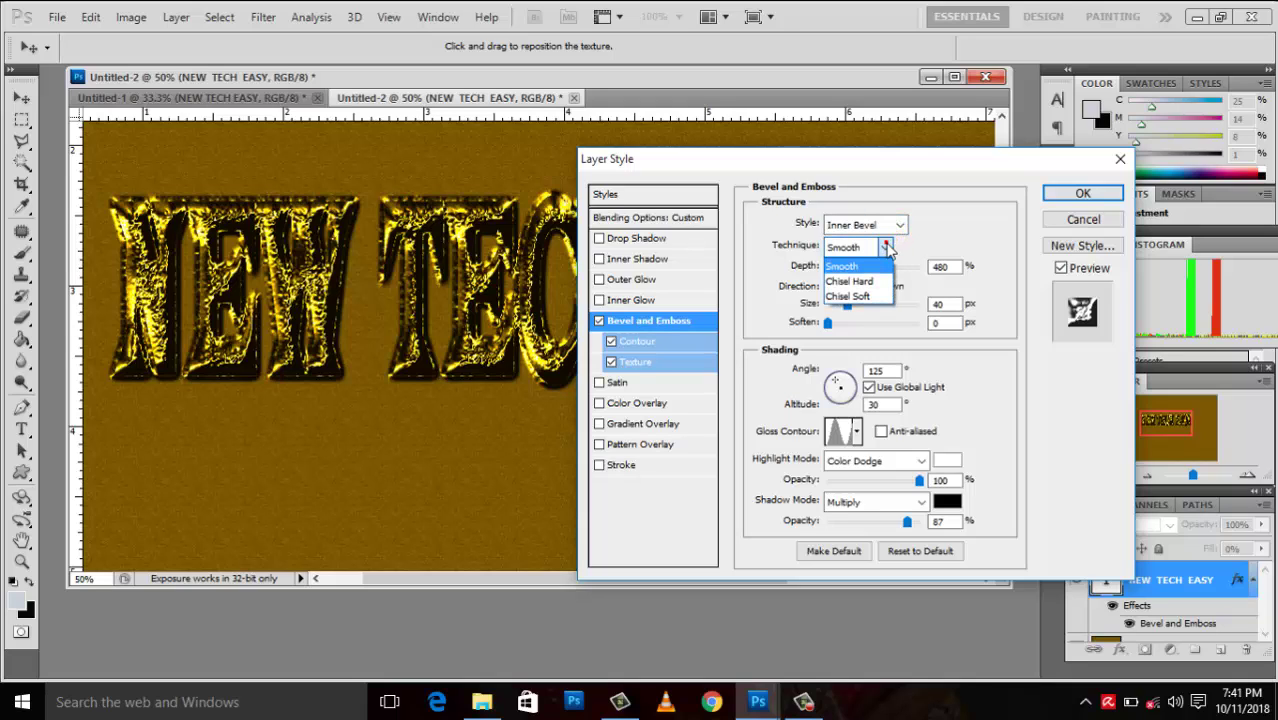
{"action": "left_click", "coordinate": [873, 283]}
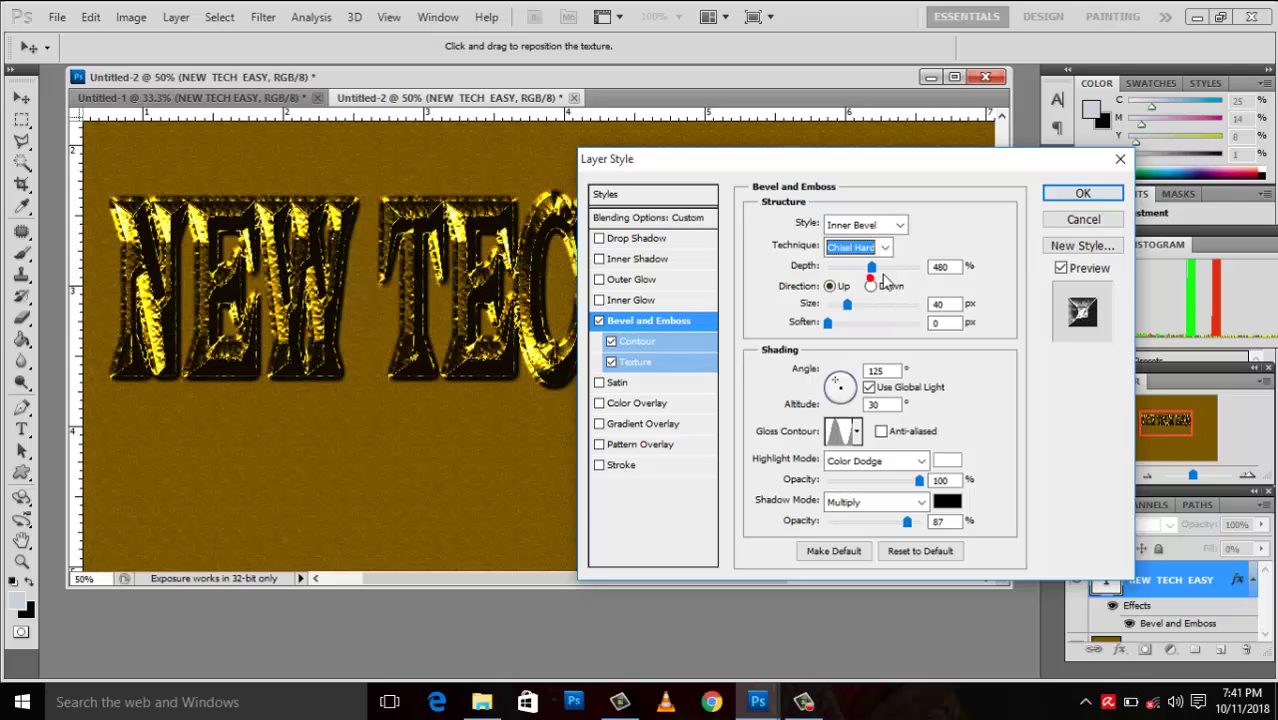
{"action": "mouse_move", "coordinate": [871, 268]}
{"action": "left_mouse_down"}
{"action": "mouse_move", "coordinate": [846, 268]}
{"action": "mouse_move", "coordinate": [865, 268]}
{"action": "left_mouse_up"}
{"action": "left_click", "coordinate": [885, 247]}
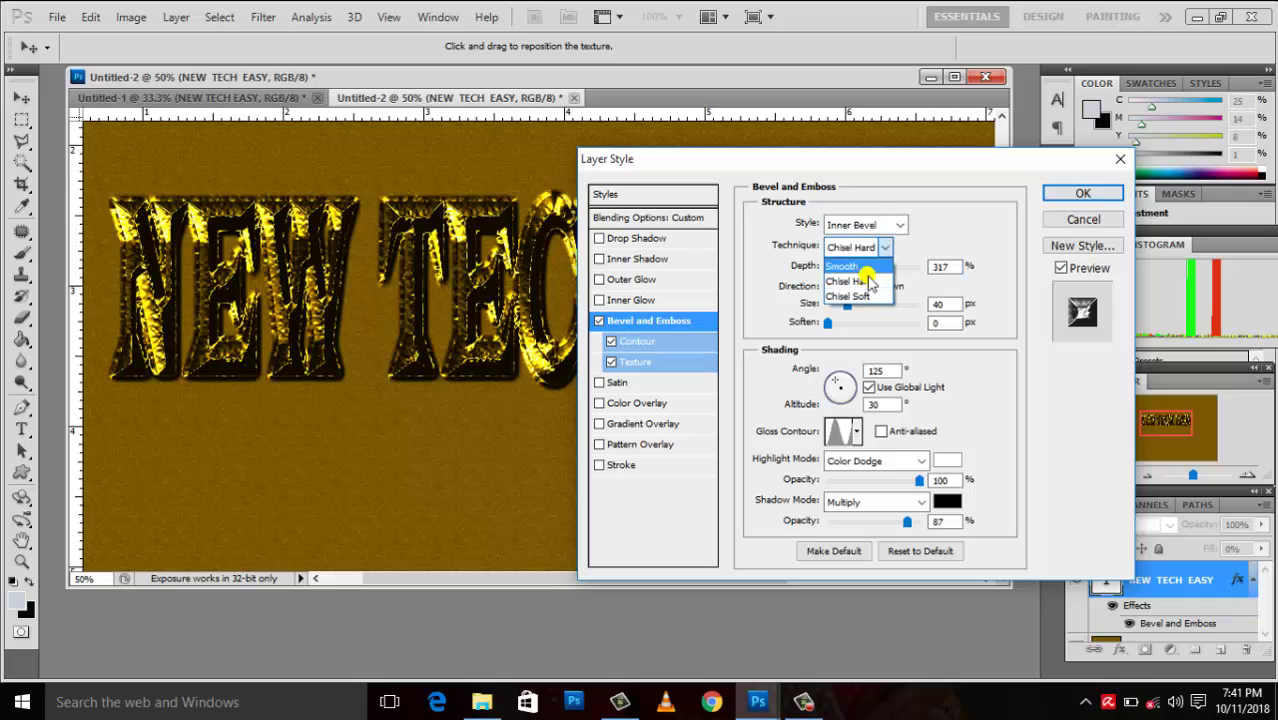
{"action": "left_click", "coordinate": [852, 266]}
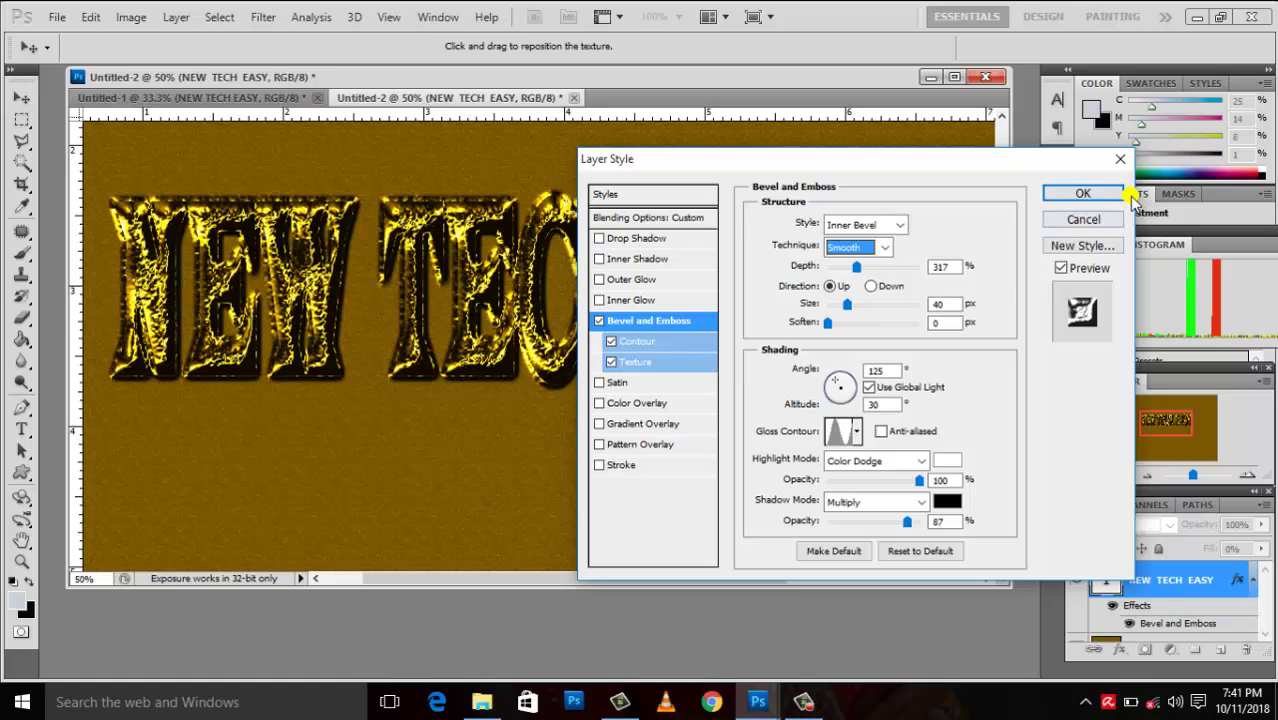
Step: Apply the bevel style, duplicate the NEW TECH EASY layer keeping its default copy name, and open the copy's Layer Style
{"action": "left_click", "coordinate": [1100, 194]}
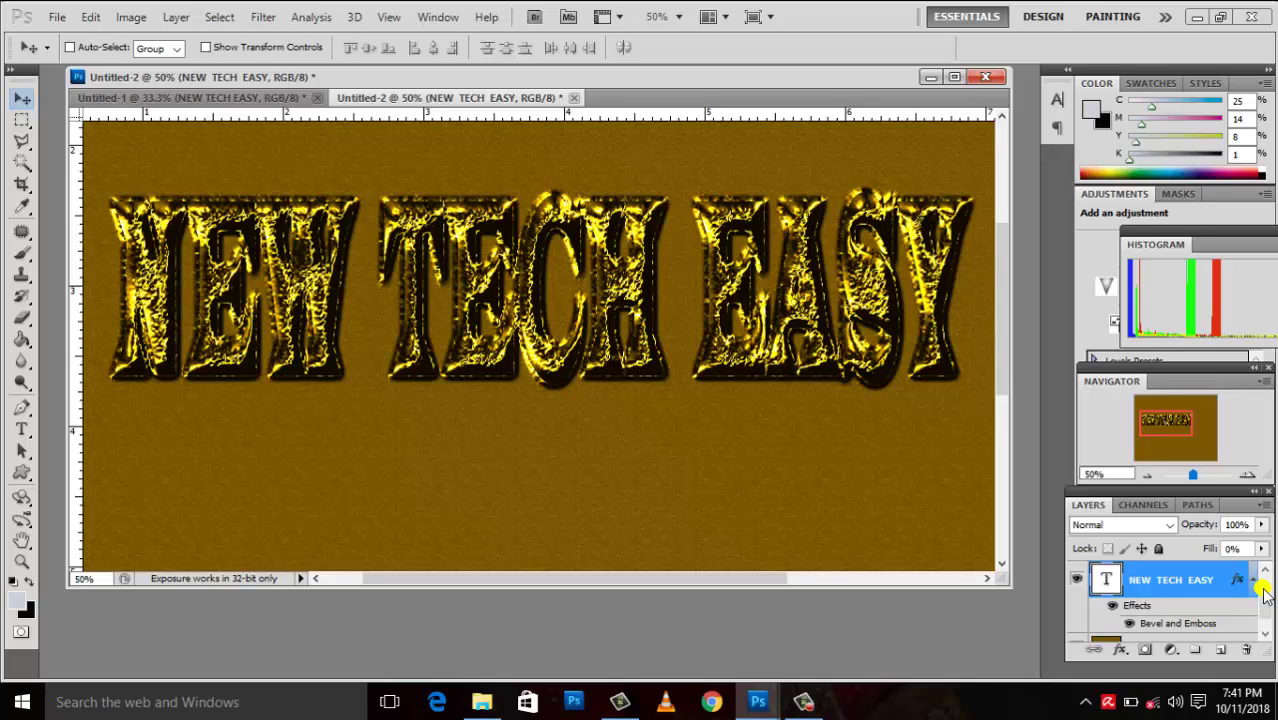
{"action": "key", "text": "ctrl+j"}
{"action": "double_click", "coordinate": [1226, 581]}
{"action": "key", "text": "Return"}
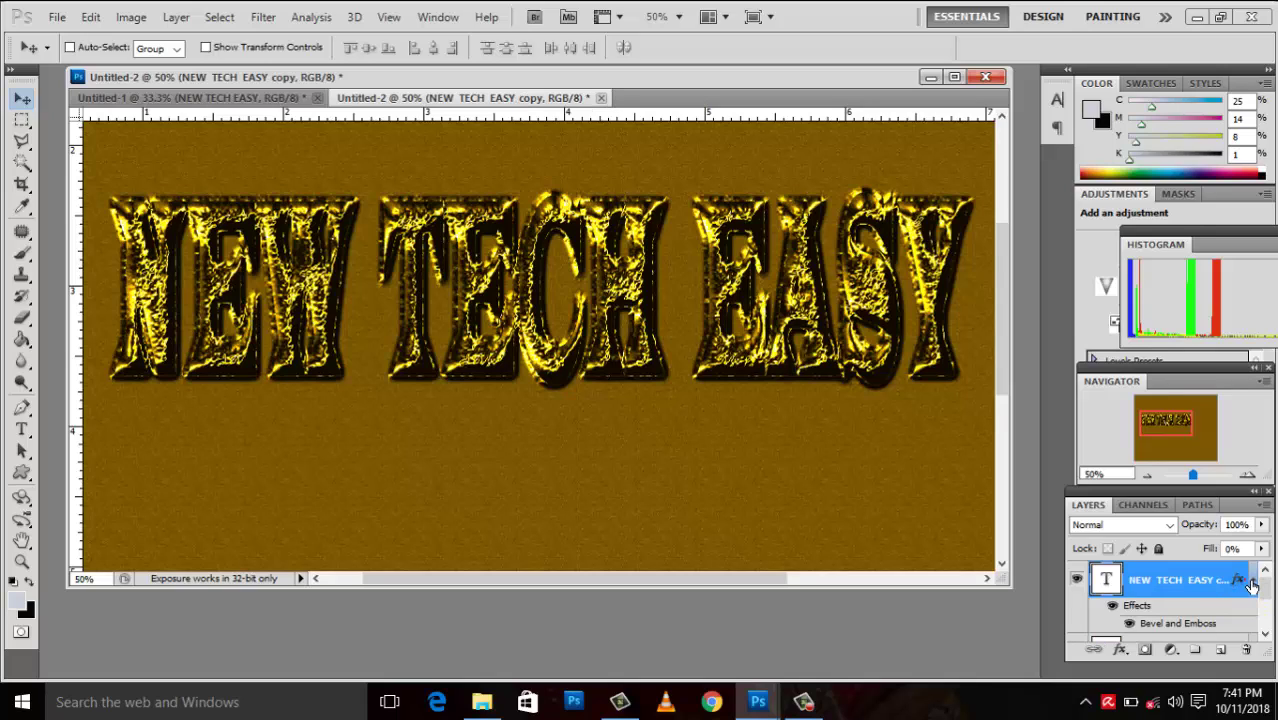
{"action": "double_click", "coordinate": [1234, 583]}
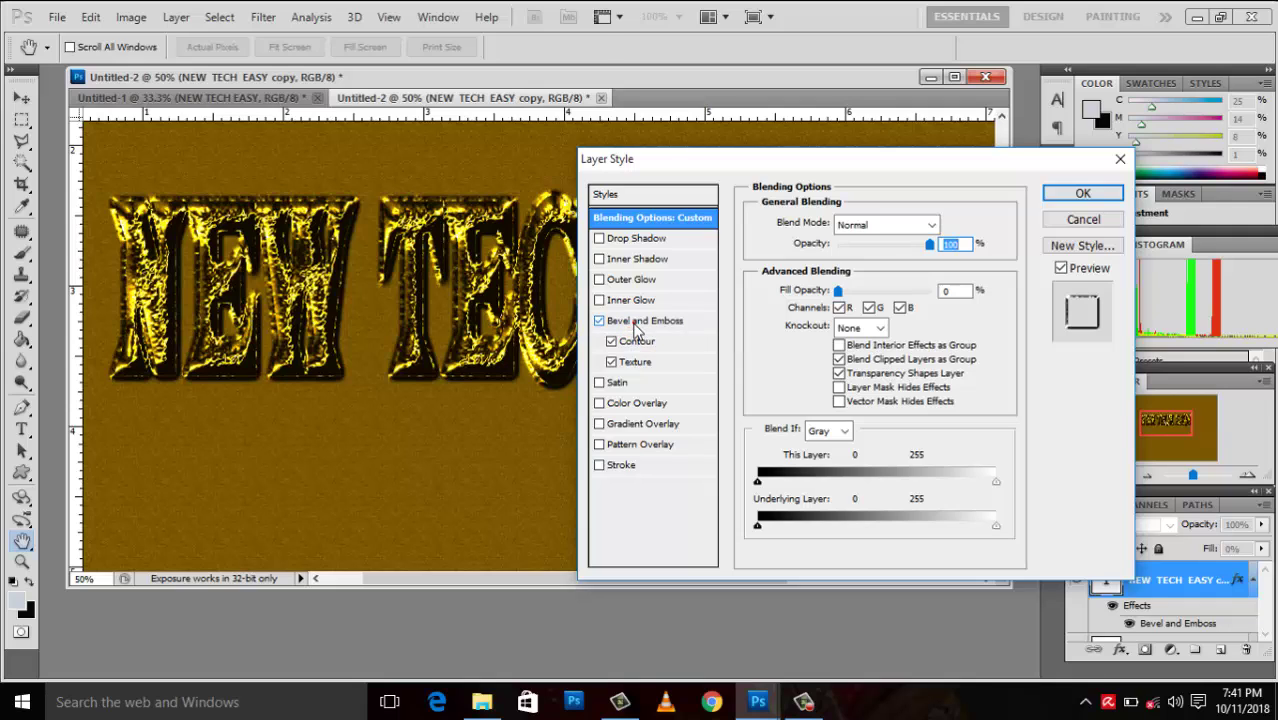
Step: Enable the bevel's Texture and, after previewing several patterns, choose the grey pattern
{"action": "left_click", "coordinate": [642, 322]}
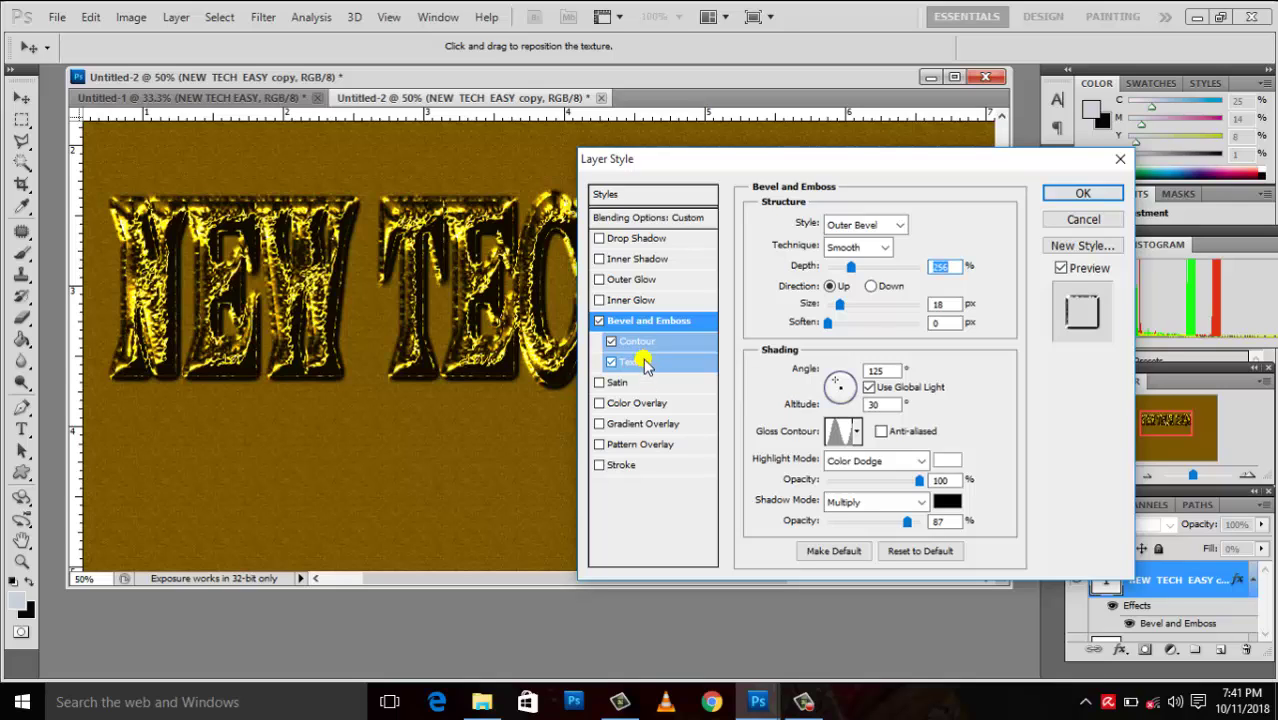
{"action": "left_click", "coordinate": [643, 363]}
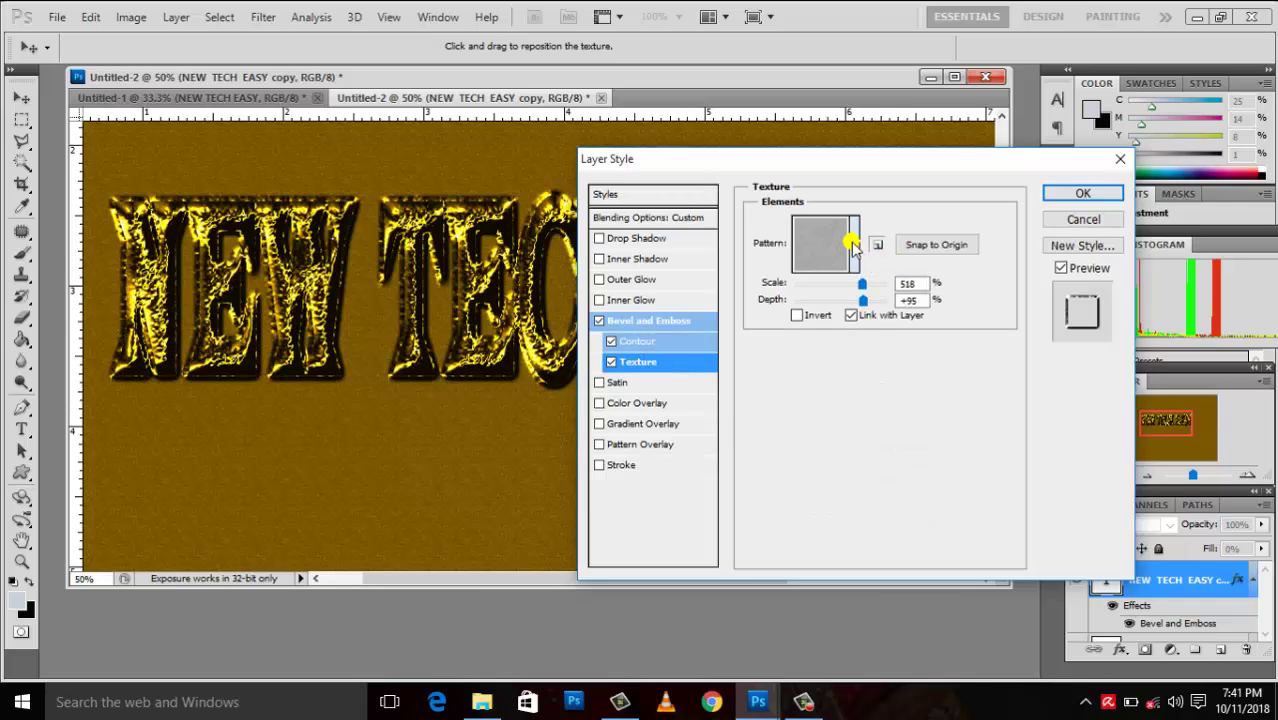
{"action": "left_click", "coordinate": [853, 244]}
{"action": "left_click", "coordinate": [852, 335]}
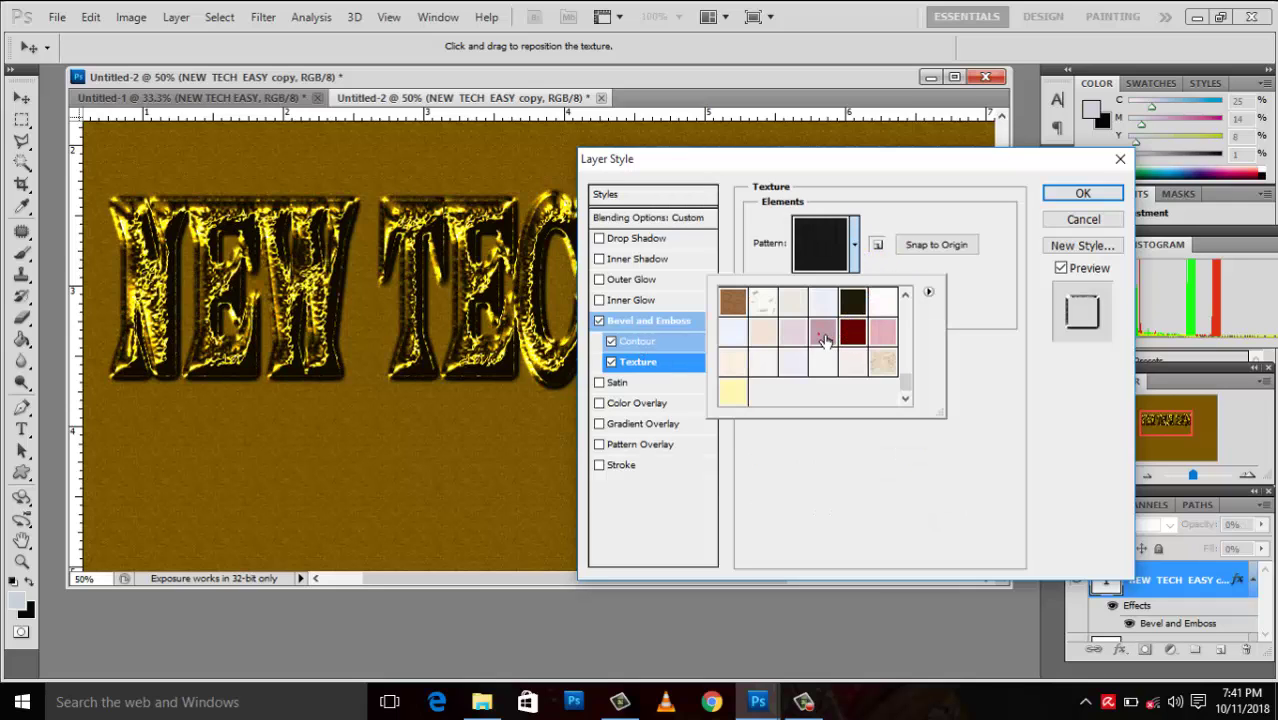
{"action": "left_click", "coordinate": [824, 336]}
{"action": "left_click", "coordinate": [793, 338]}
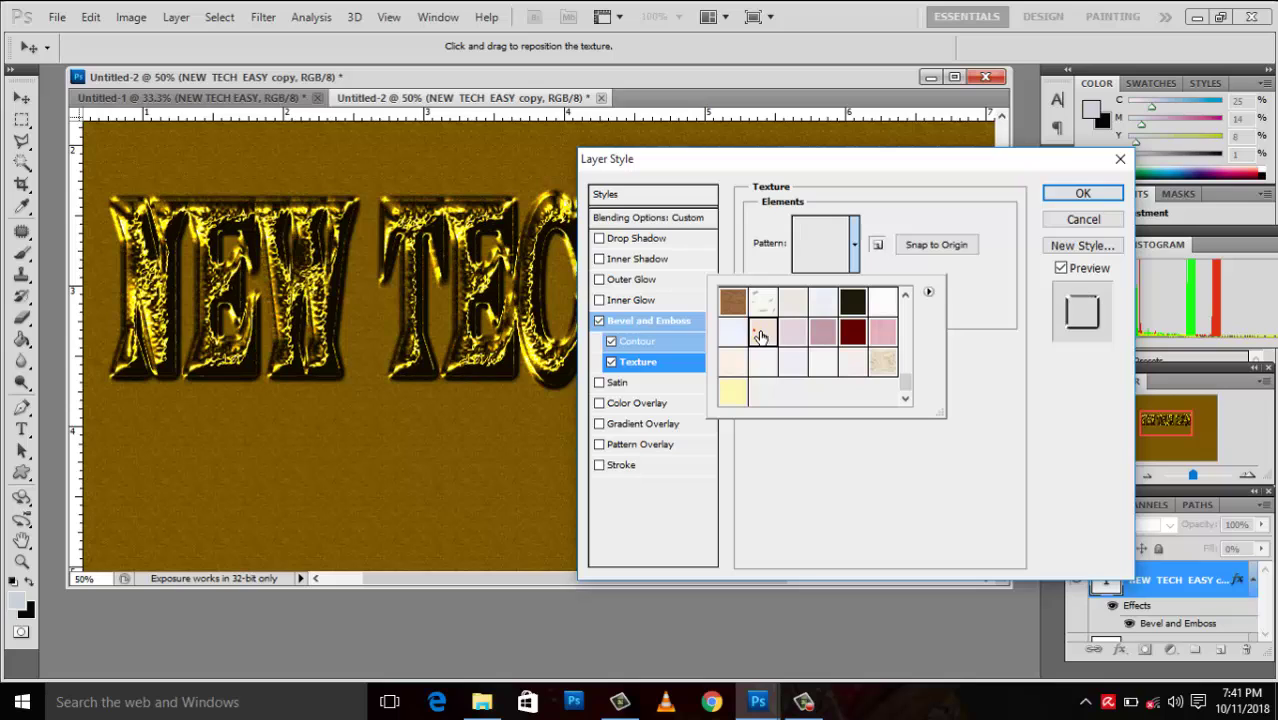
{"action": "left_click", "coordinate": [733, 333]}
{"action": "left_click", "coordinate": [731, 362]}
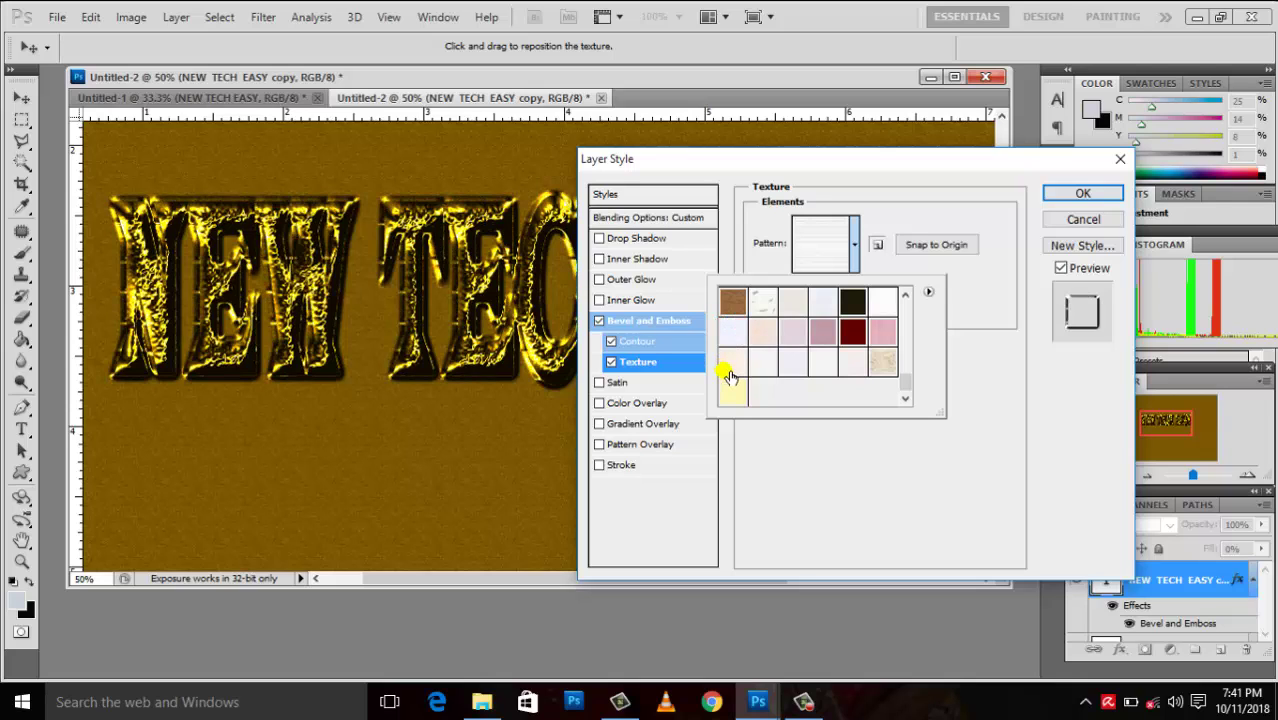
{"action": "double_click", "coordinate": [822, 331]}
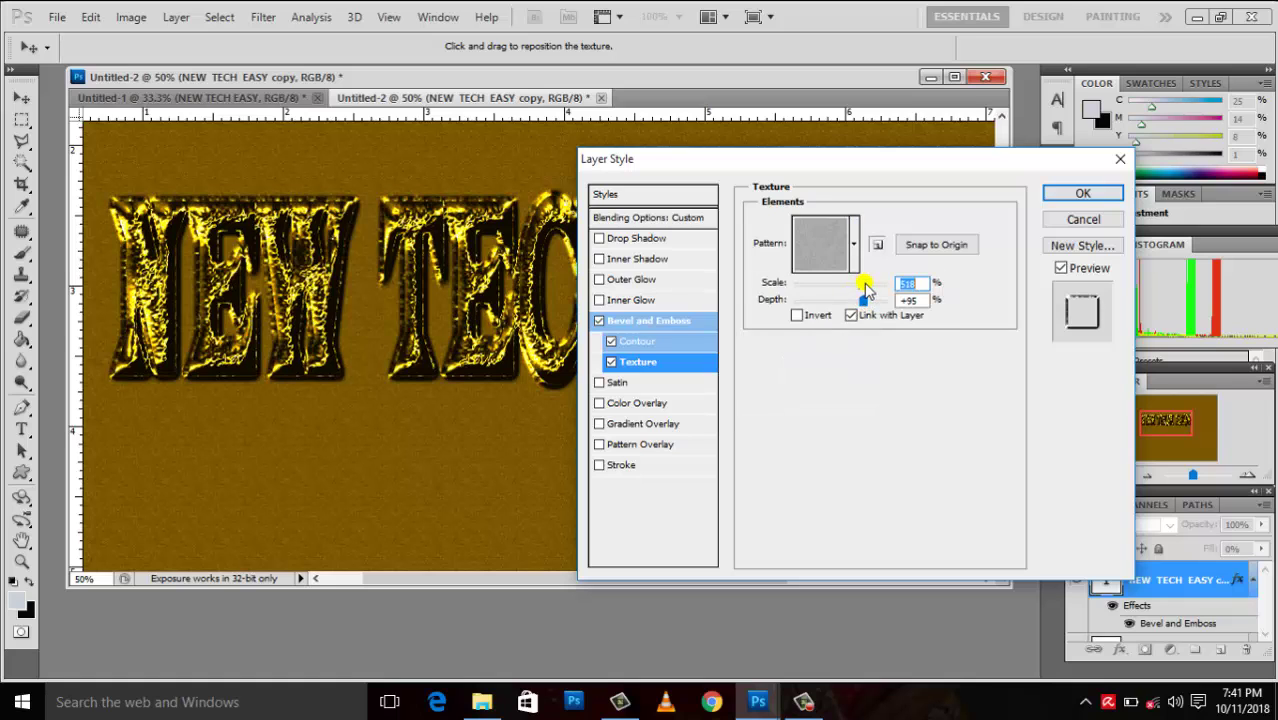
Step: Set texture Scale to 202% and lower the bevel's shadow opacity to 71% and its highlight opacity
{"action": "mouse_move", "coordinate": [866, 288]}
{"action": "left_mouse_down"}
{"action": "mouse_move", "coordinate": [820, 287]}
{"action": "mouse_move", "coordinate": [846, 284]}
{"action": "left_mouse_up"}
{"action": "left_click", "coordinate": [856, 301]}
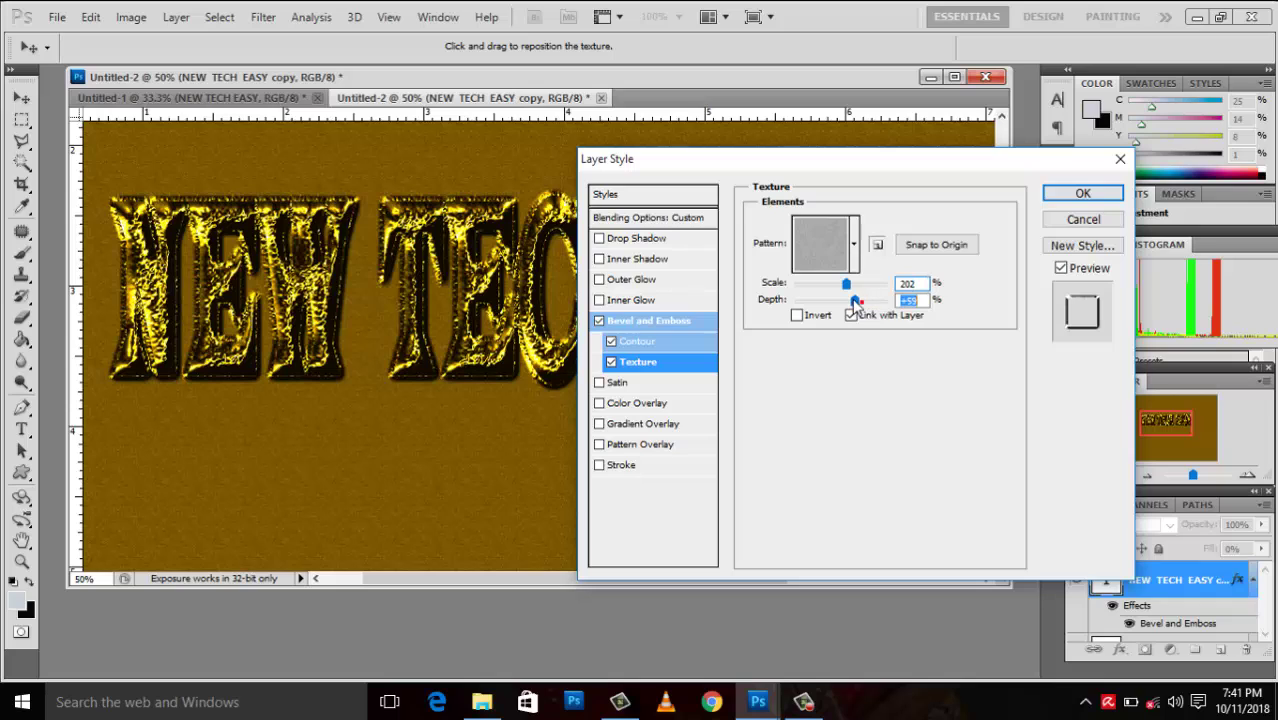
{"action": "left_click", "coordinate": [608, 321]}
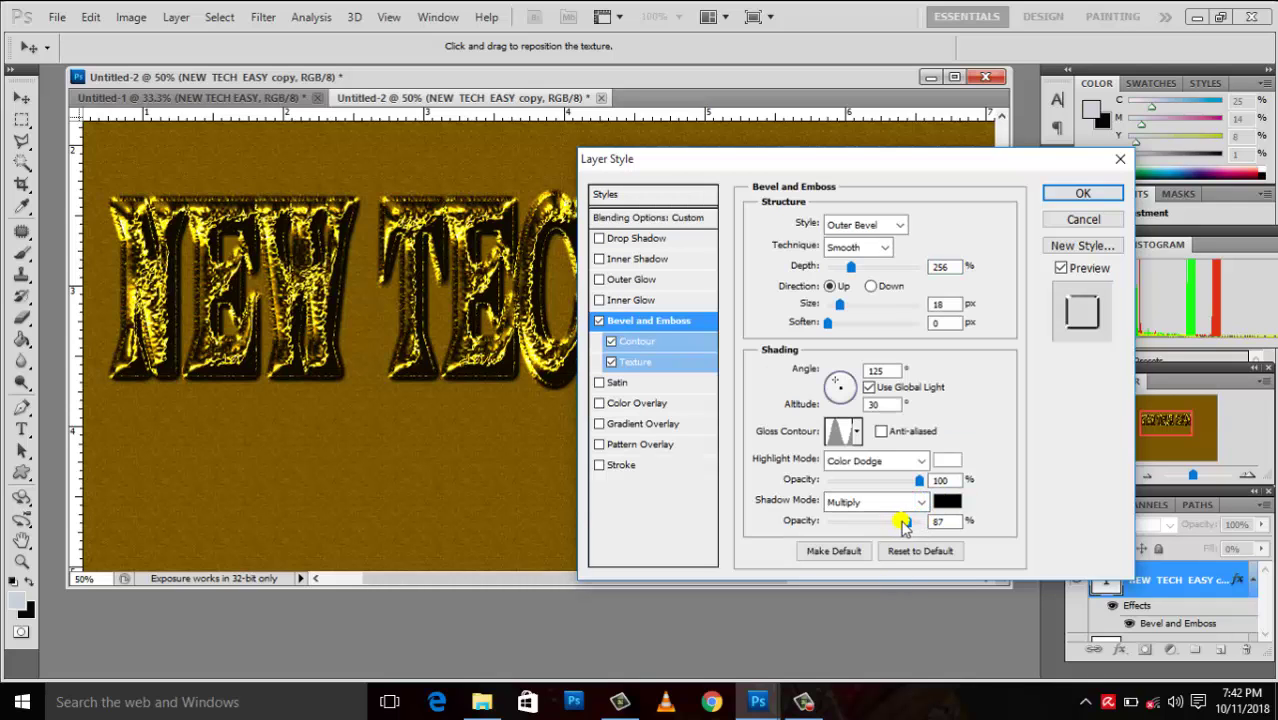
{"action": "left_click_drag", "start_coordinate": [910, 523], "coordinate": [887, 525]}
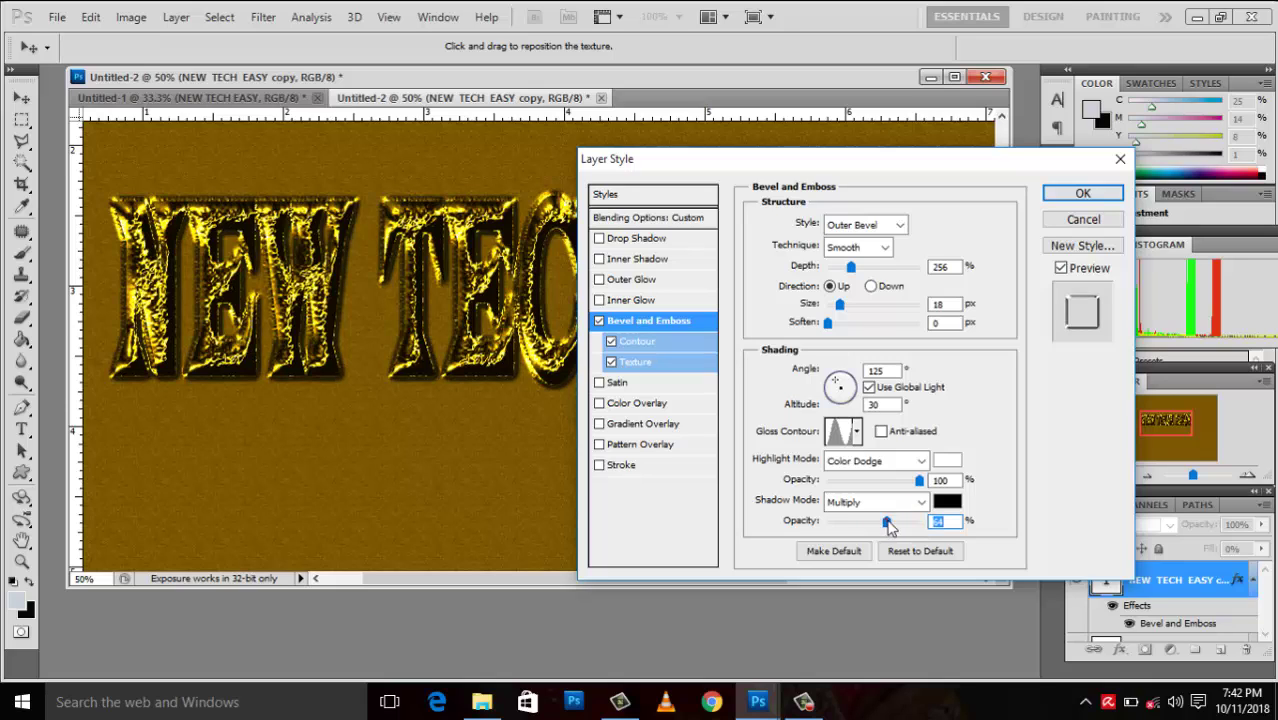
{"action": "mouse_move", "coordinate": [919, 481]}
{"action": "left_mouse_down"}
{"action": "mouse_move", "coordinate": [882, 485]}
{"action": "mouse_move", "coordinate": [916, 485]}
{"action": "left_mouse_up"}
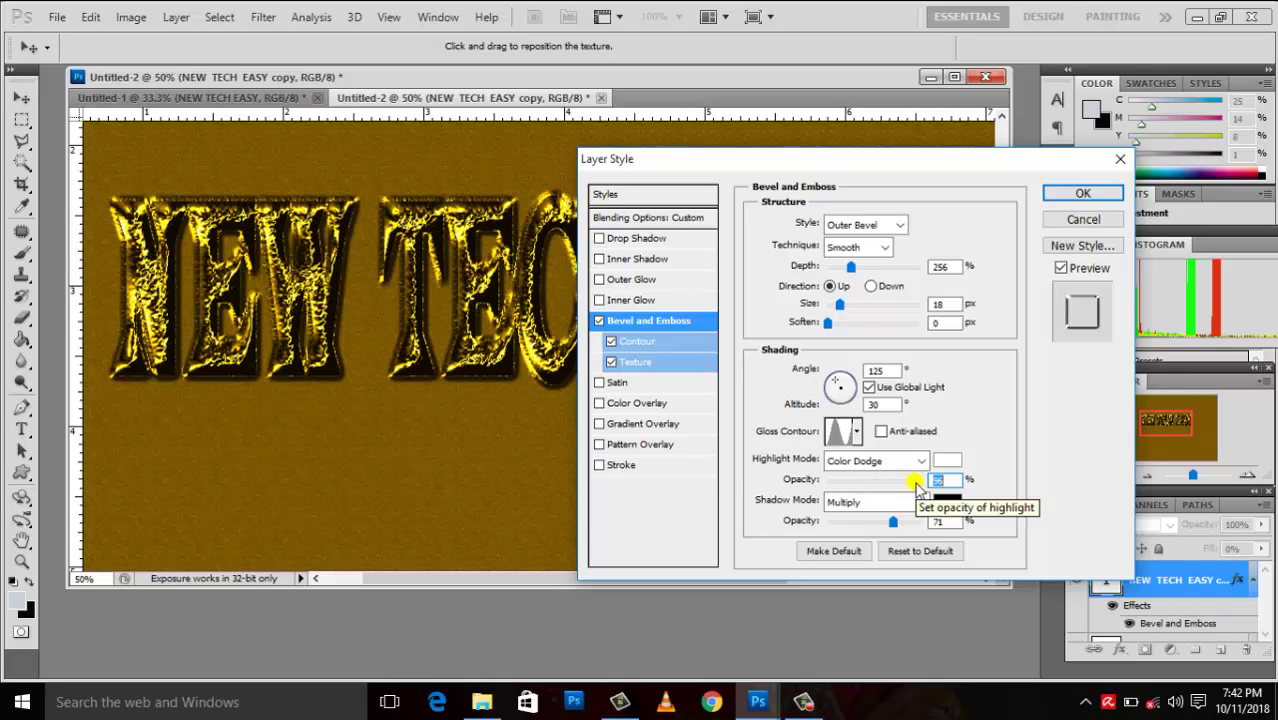
Step: Append the Color Paper pattern set to the texture pattern library
{"action": "left_click", "coordinate": [672, 362]}
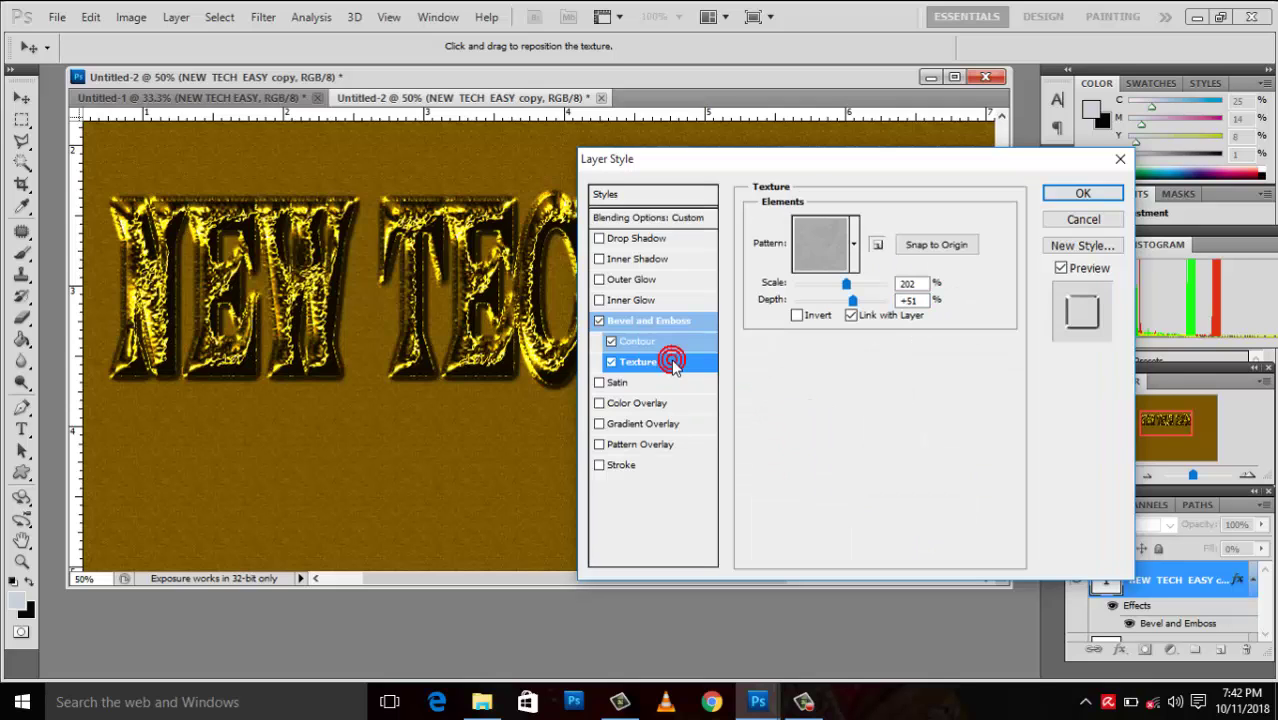
{"action": "left_click", "coordinate": [852, 244]}
{"action": "left_click", "coordinate": [924, 293]}
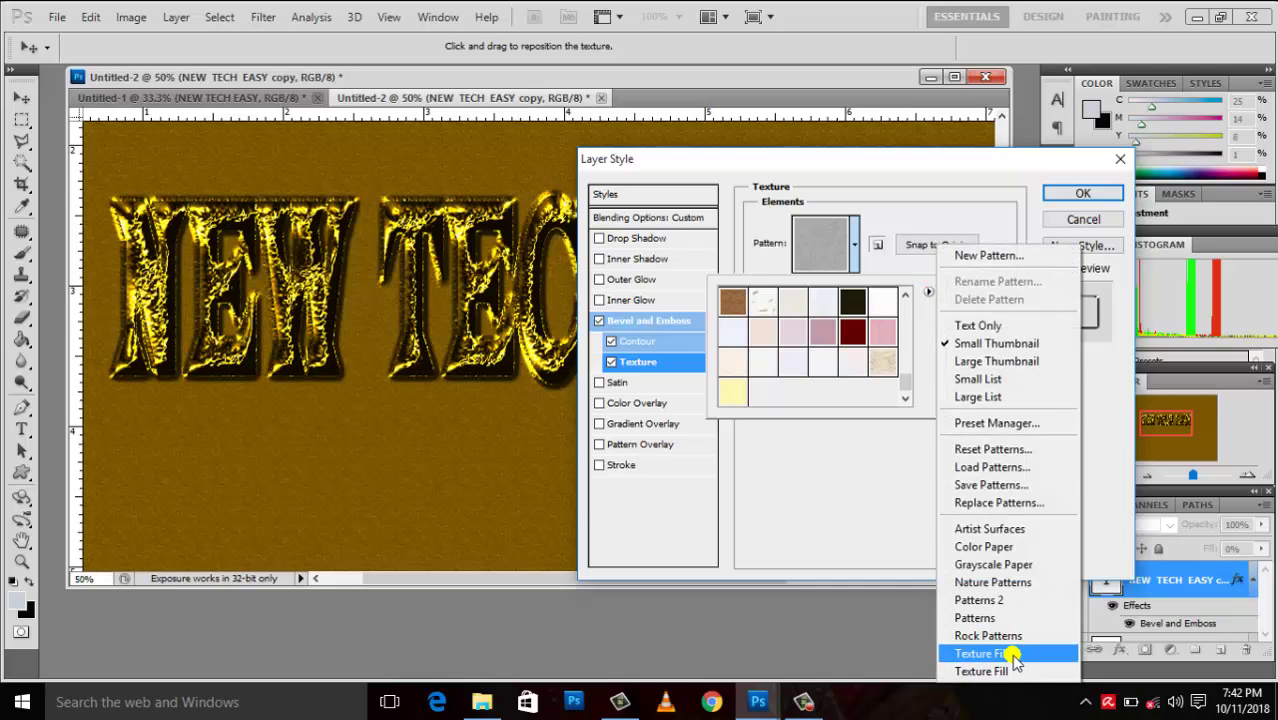
{"action": "left_click", "coordinate": [1001, 548]}
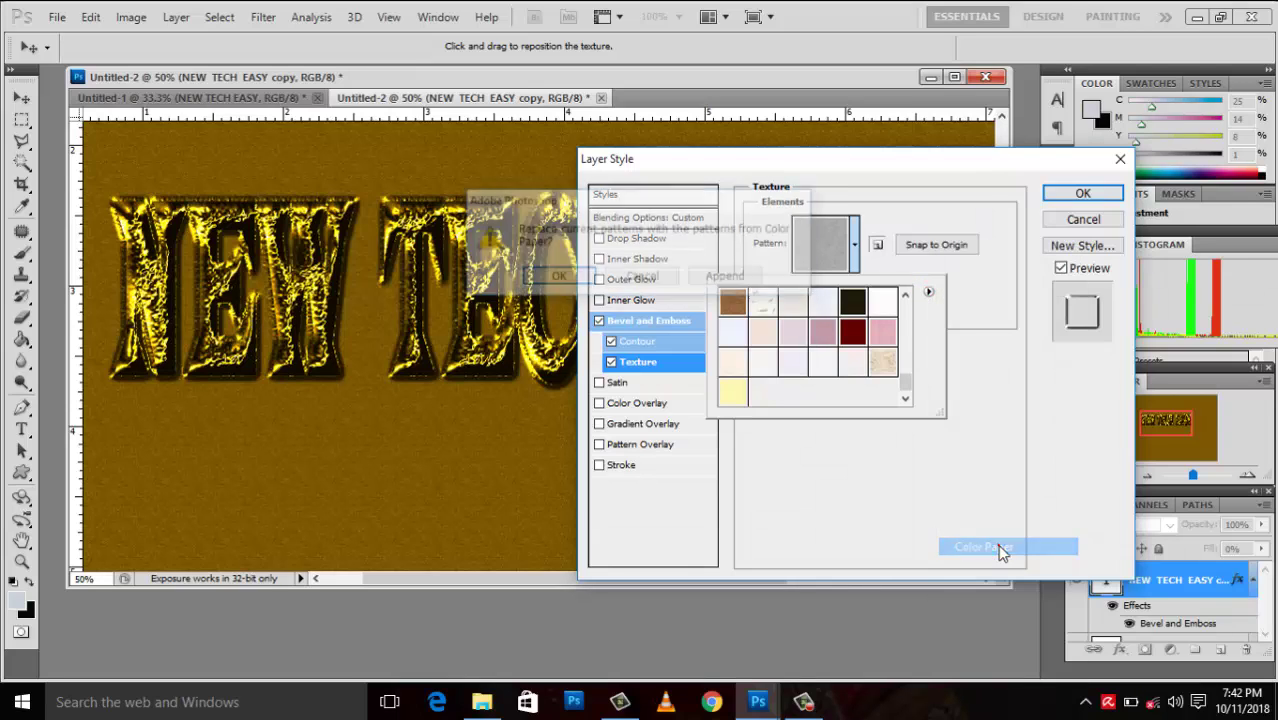
{"action": "left_click", "coordinate": [730, 276]}
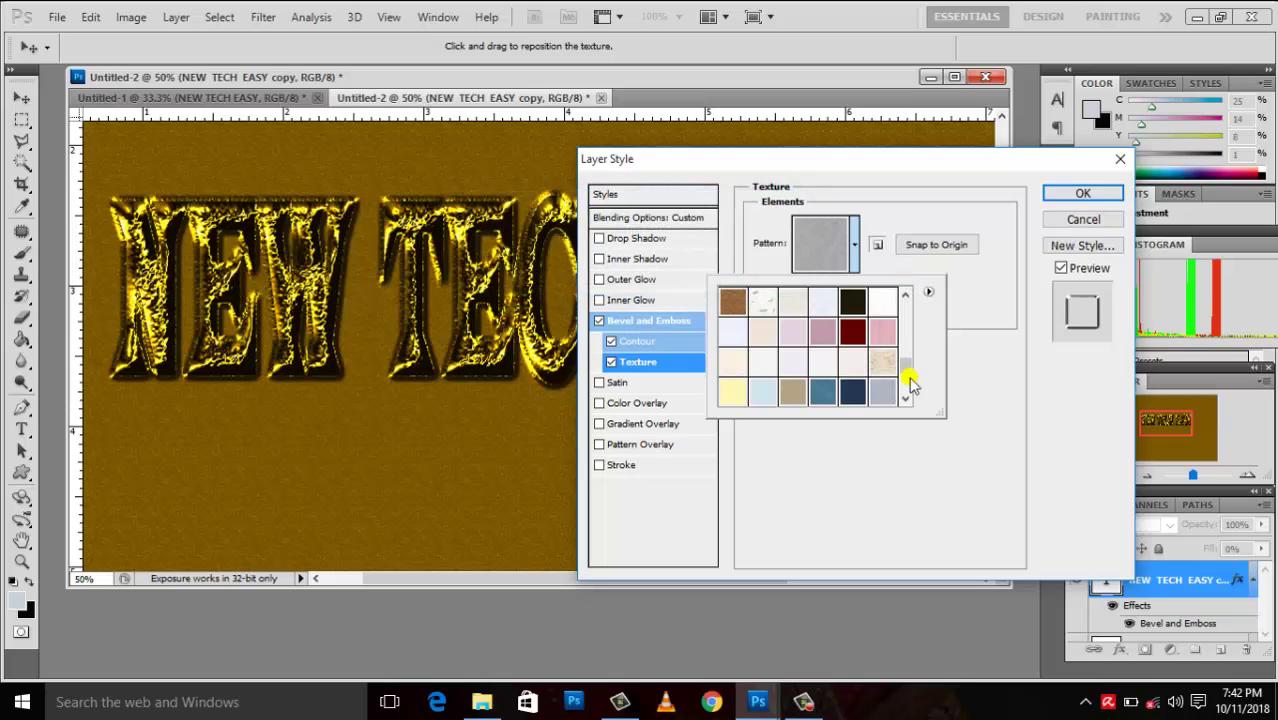
{"action": "left_click", "coordinate": [853, 390]}
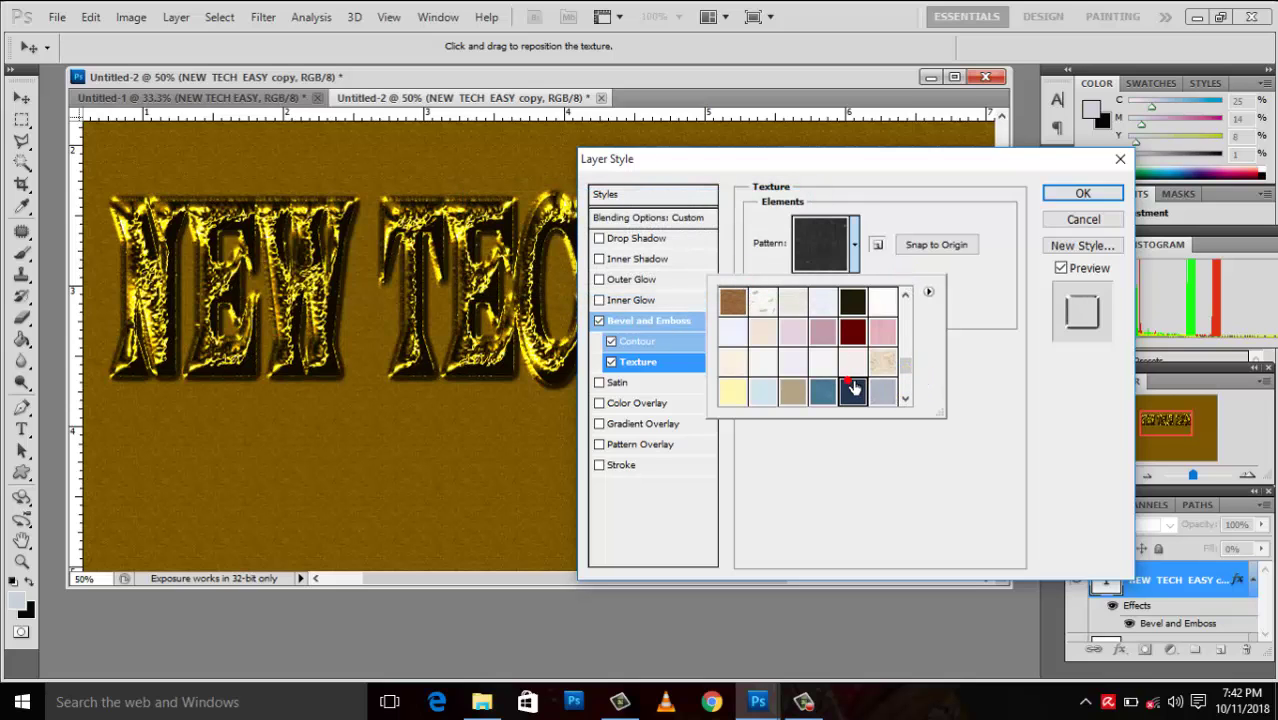
{"action": "left_click", "coordinate": [853, 390]}
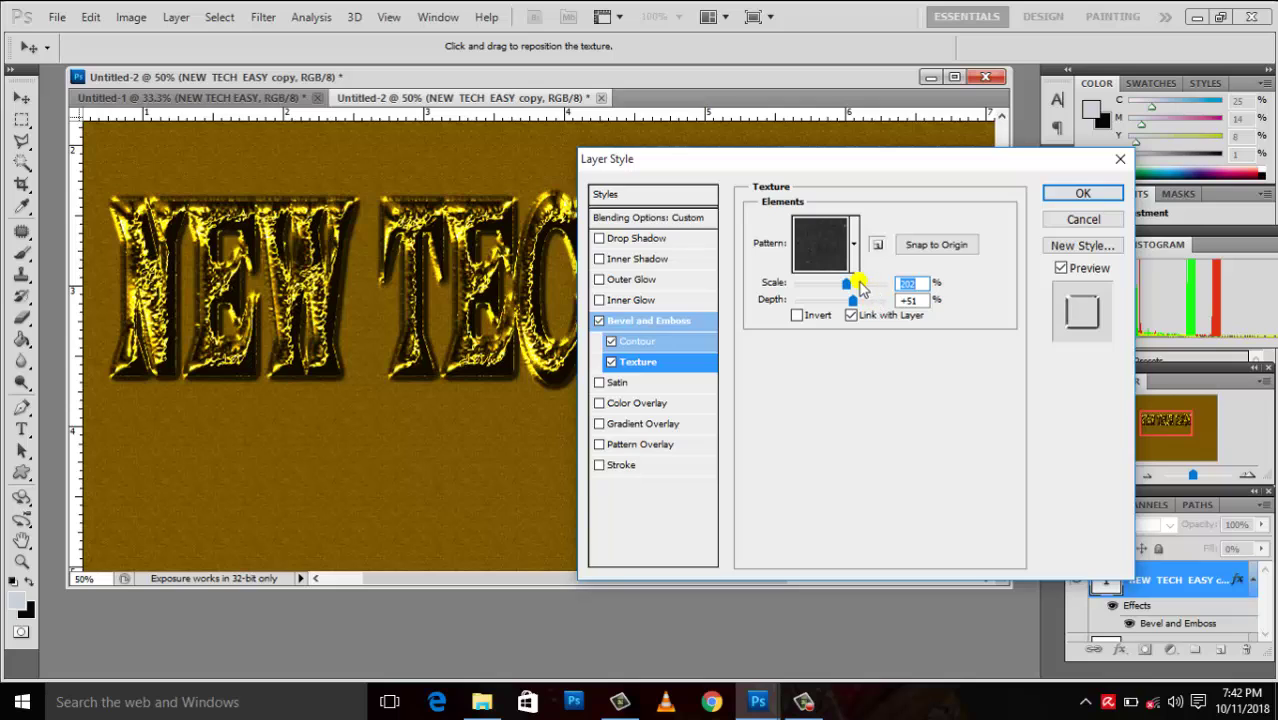
Step: Preview several Color Paper patterns, choose a pale one, and apply the copy's layer style
{"action": "left_click", "coordinate": [853, 243]}
{"action": "left_click", "coordinate": [746, 364]}
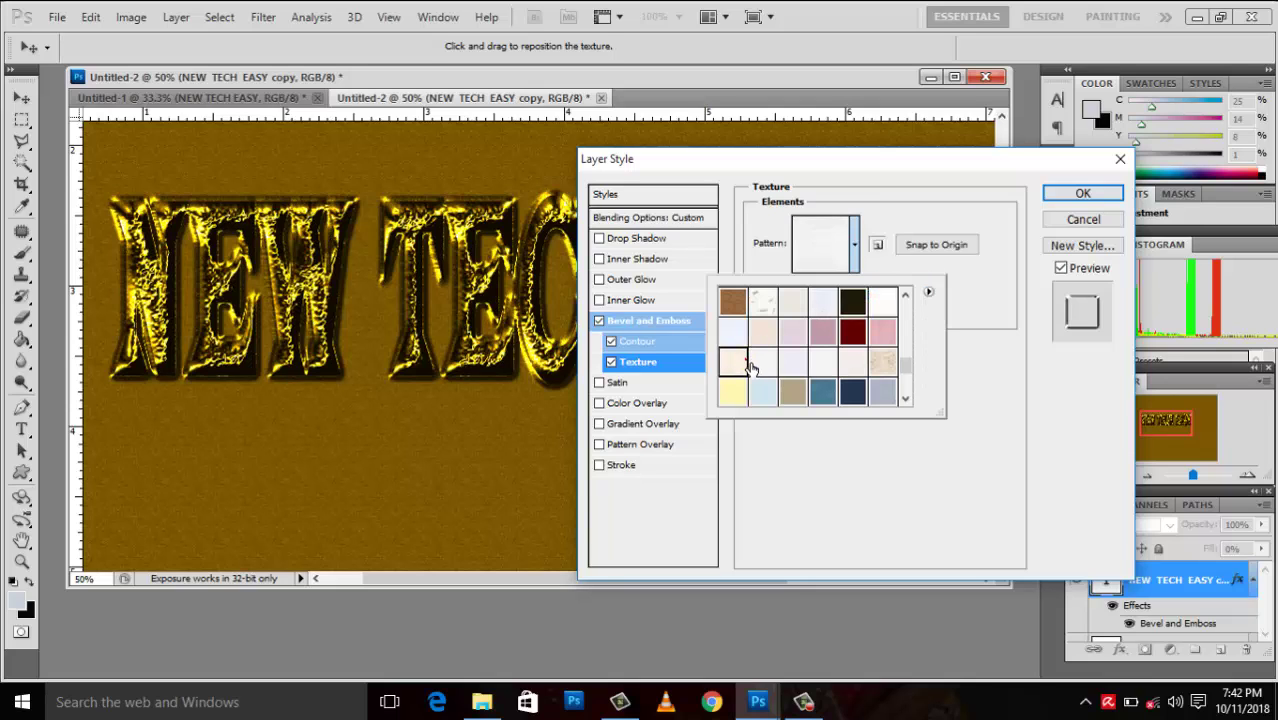
{"action": "left_click", "coordinate": [762, 366]}
{"action": "left_click", "coordinate": [820, 372]}
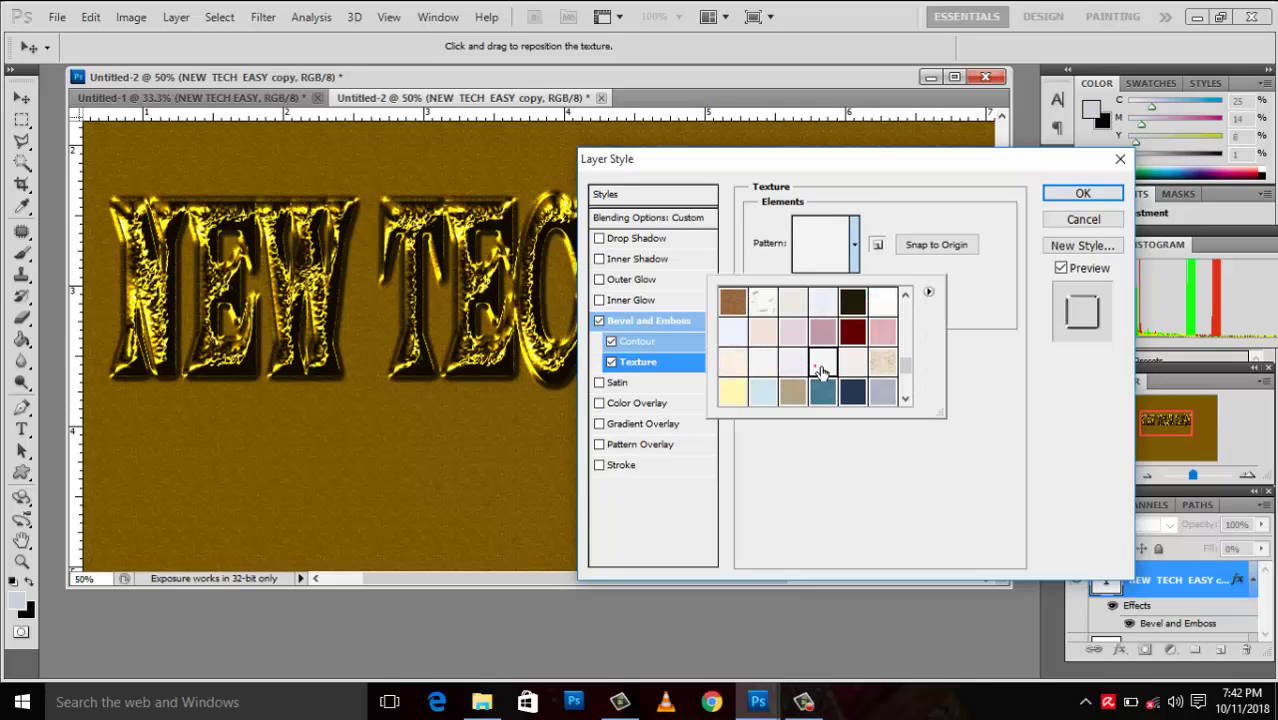
{"action": "left_click", "coordinate": [882, 362]}
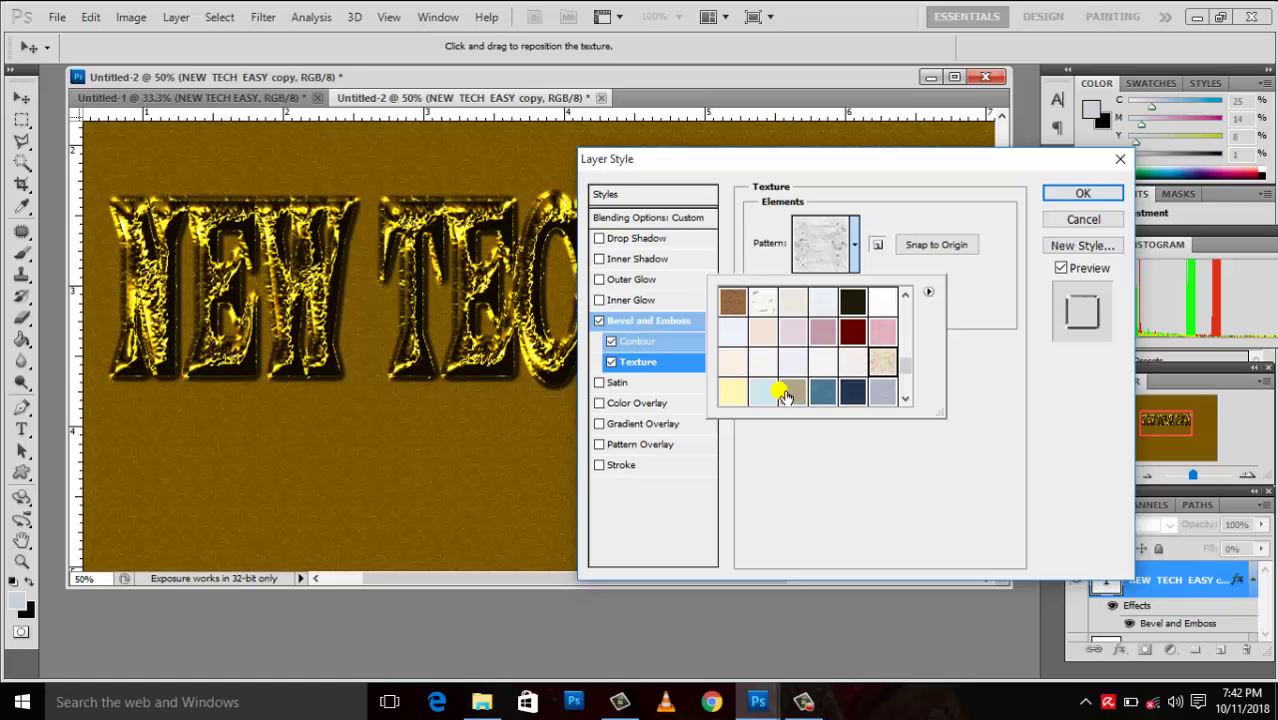
{"action": "left_click", "coordinate": [735, 392]}
{"action": "left_click", "coordinate": [985, 310]}
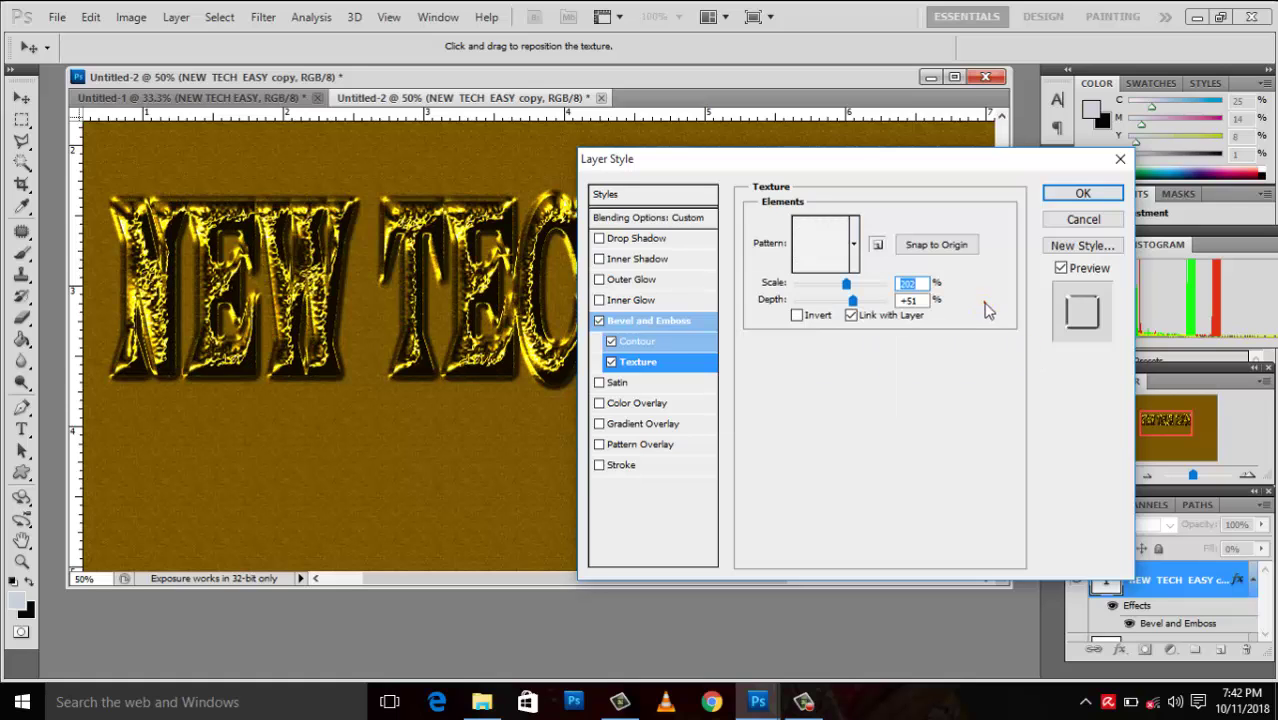
{"action": "left_click", "coordinate": [1083, 193]}
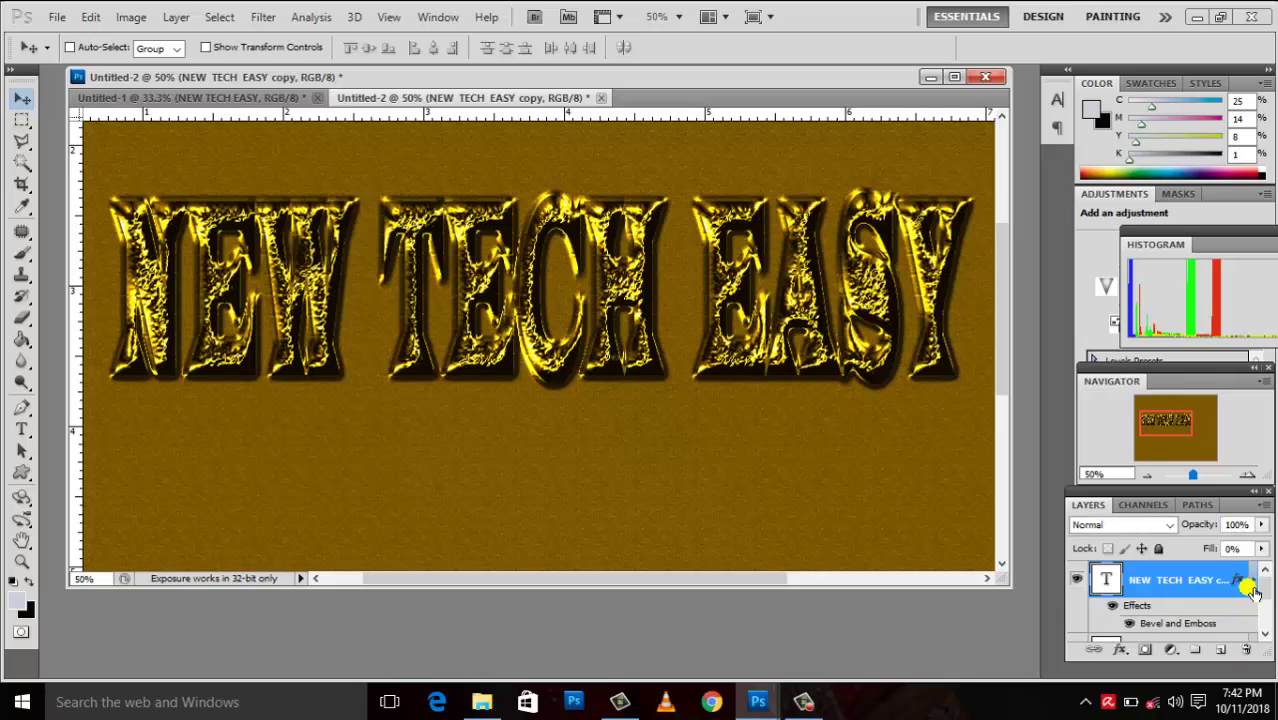
Step: Select the original NEW TECH EASY layer and open its bevel Texture pattern picker
{"action": "scroll", "coordinate": [1253, 591], "scroll_direction": "down", "scroll_amount": 3}
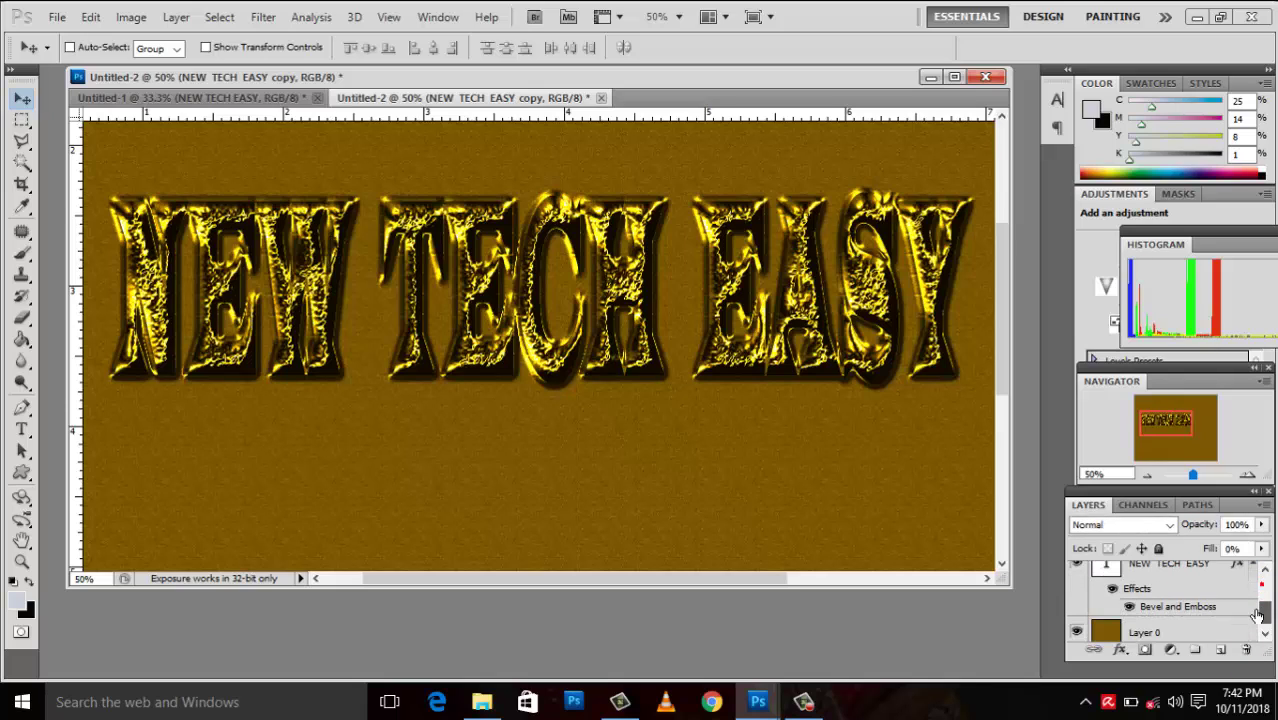
{"action": "left_click", "coordinate": [1208, 578]}
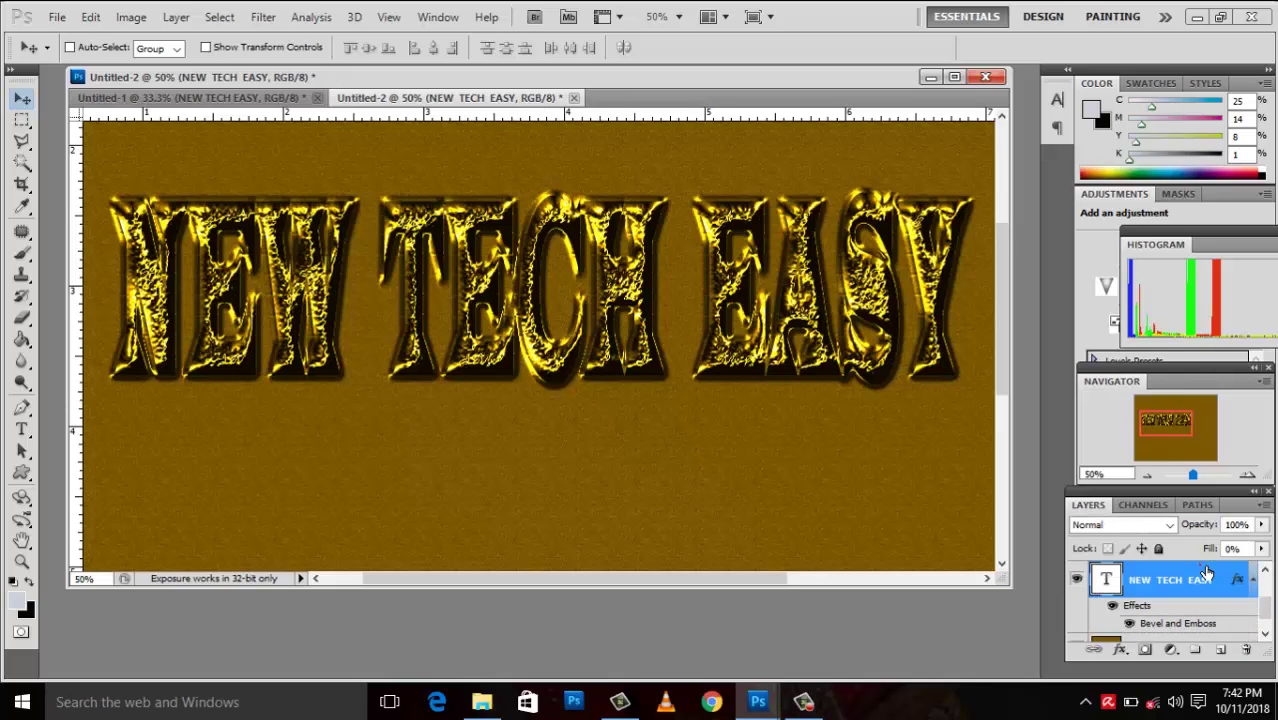
{"action": "double_click", "coordinate": [1208, 591]}
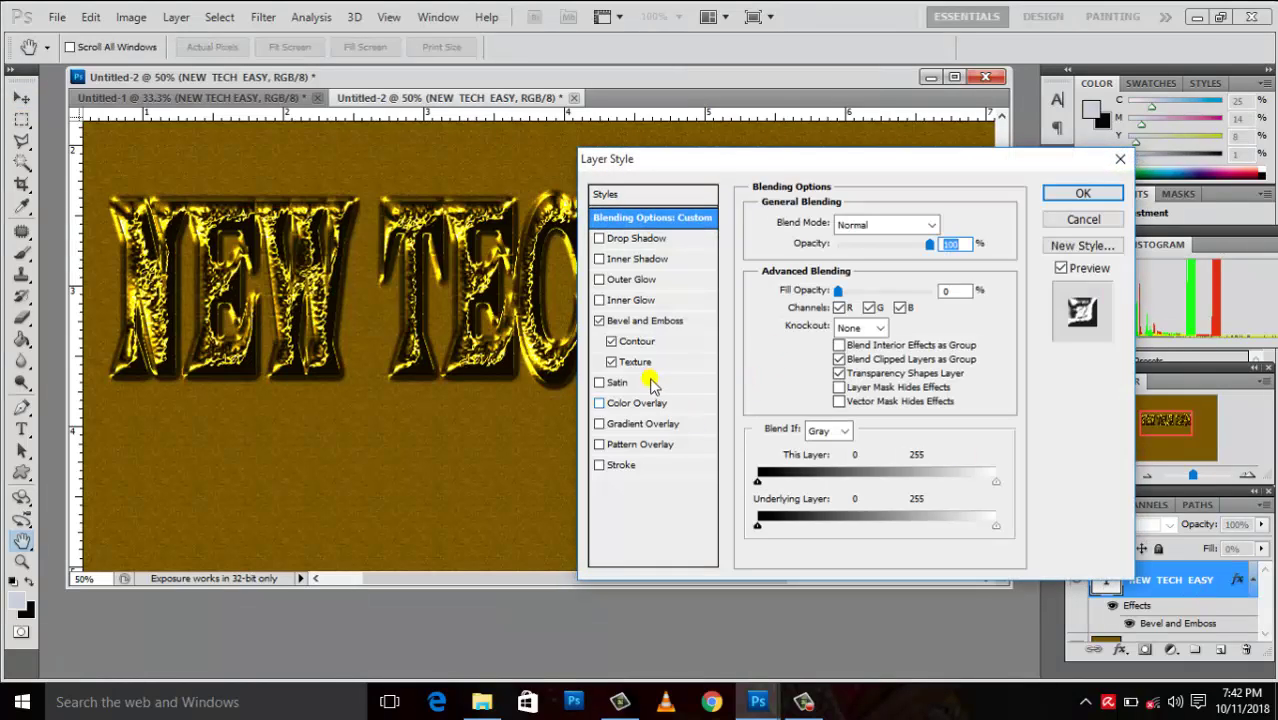
{"action": "left_click", "coordinate": [640, 362]}
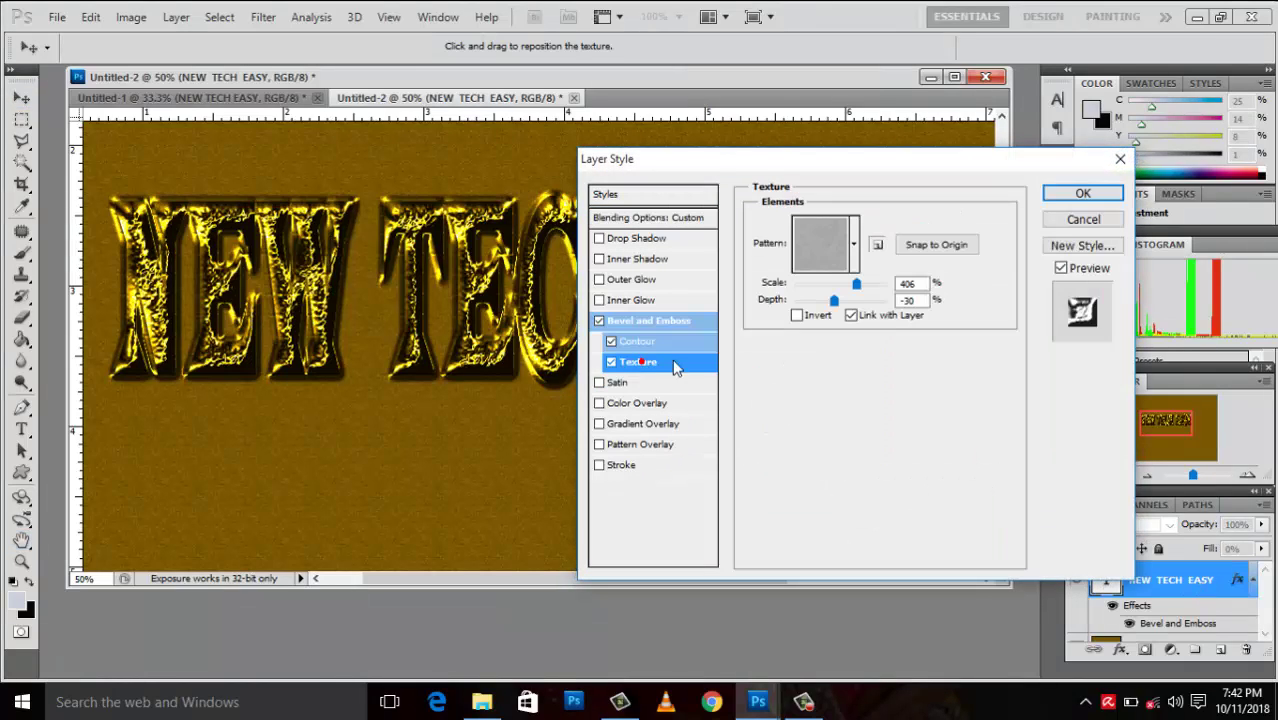
{"action": "left_click", "coordinate": [855, 244]}
Step: Preview several pale, whitish and yellowish texture patterns on the text's bevel
{"action": "left_click", "coordinate": [825, 392]}
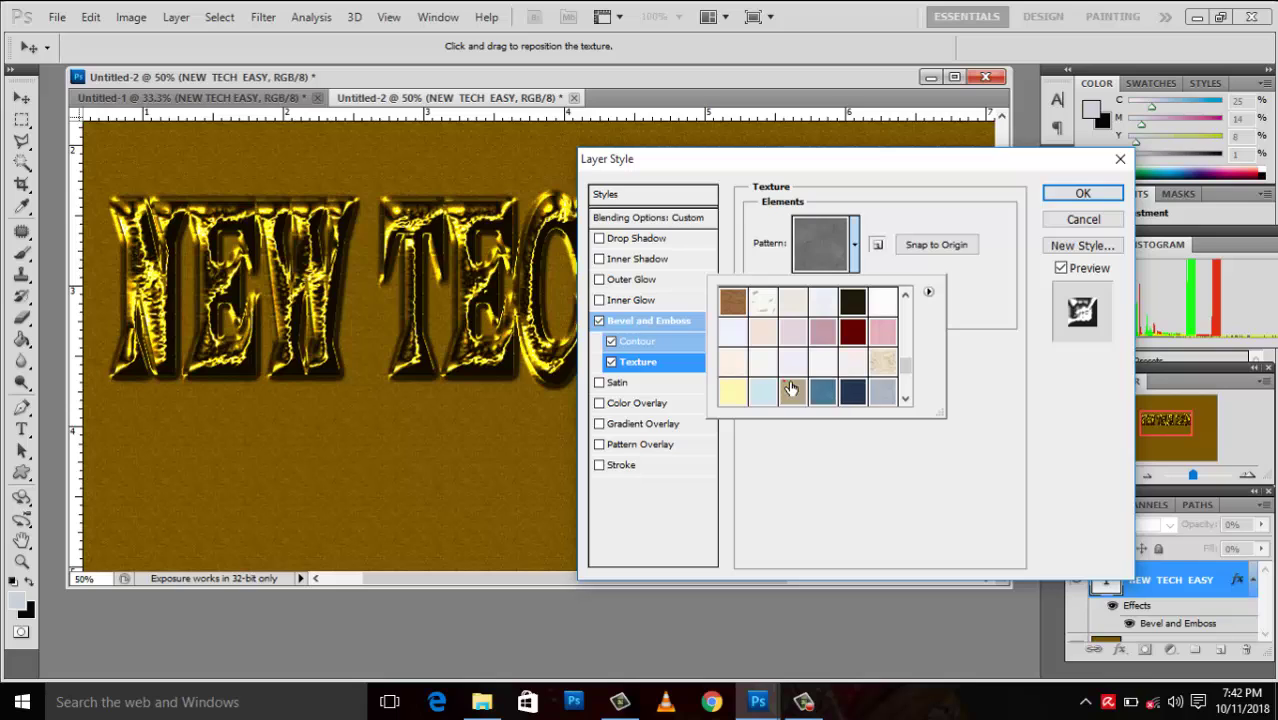
{"action": "left_click", "coordinate": [790, 390]}
{"action": "left_click", "coordinate": [733, 362]}
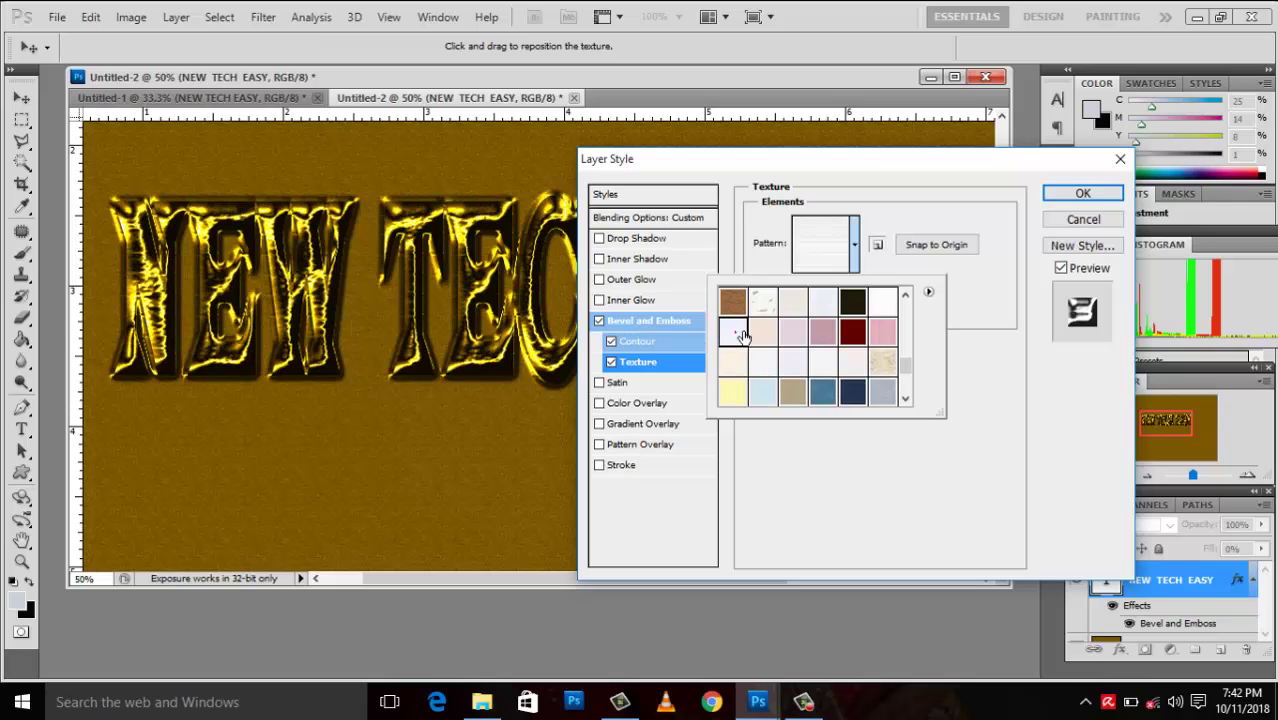
{"action": "left_click", "coordinate": [766, 335]}
{"action": "left_click", "coordinate": [763, 362]}
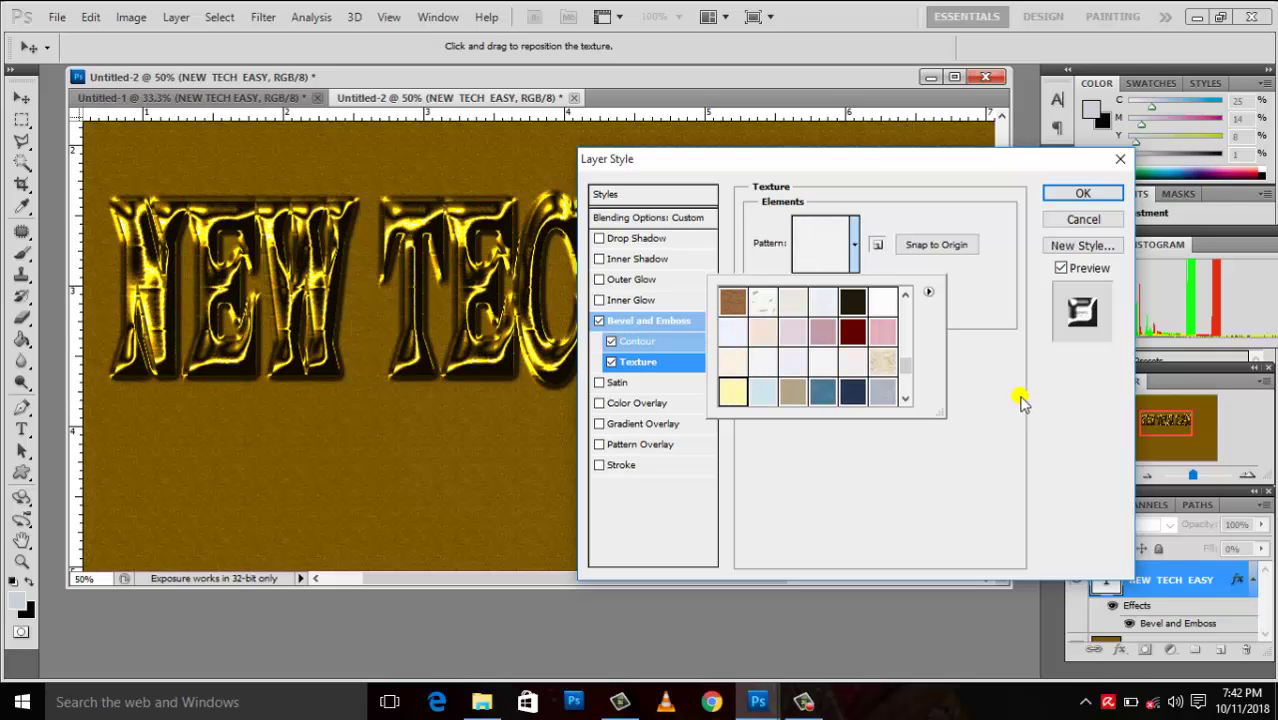
{"action": "scroll", "coordinate": [905, 376], "scroll_direction": "down", "scroll_amount": 2}
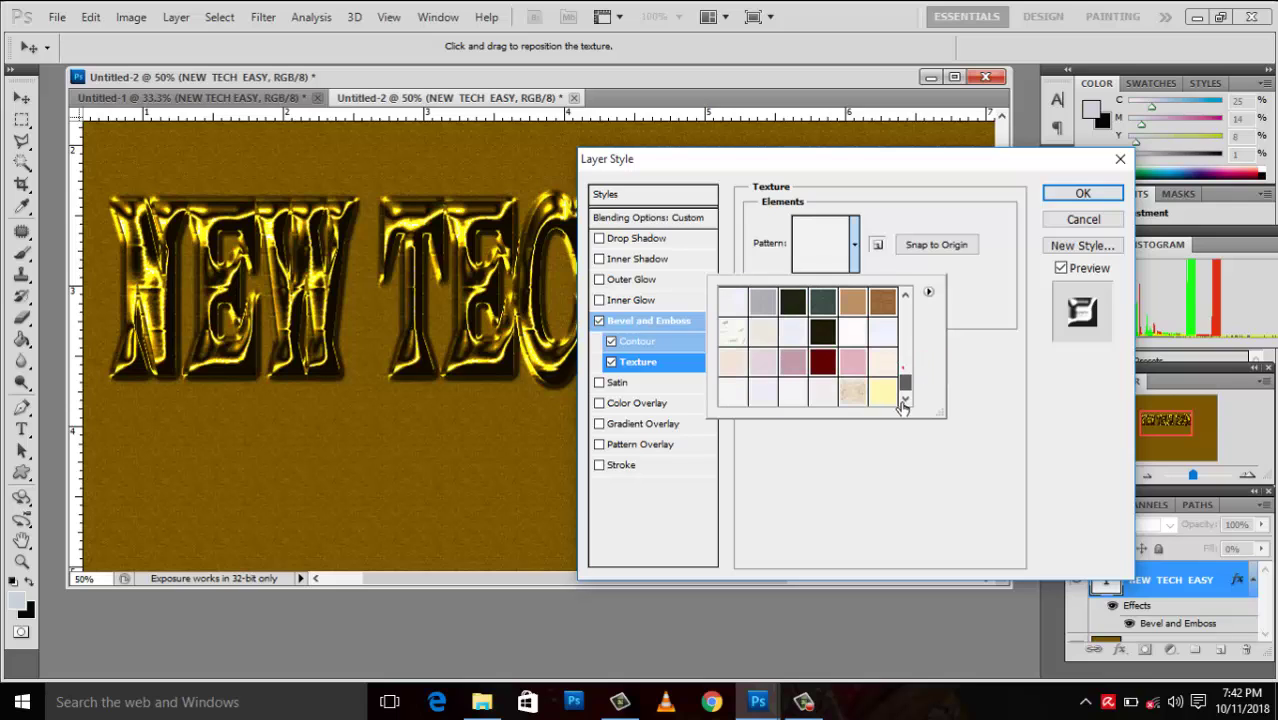
{"action": "left_click", "coordinate": [881, 397]}
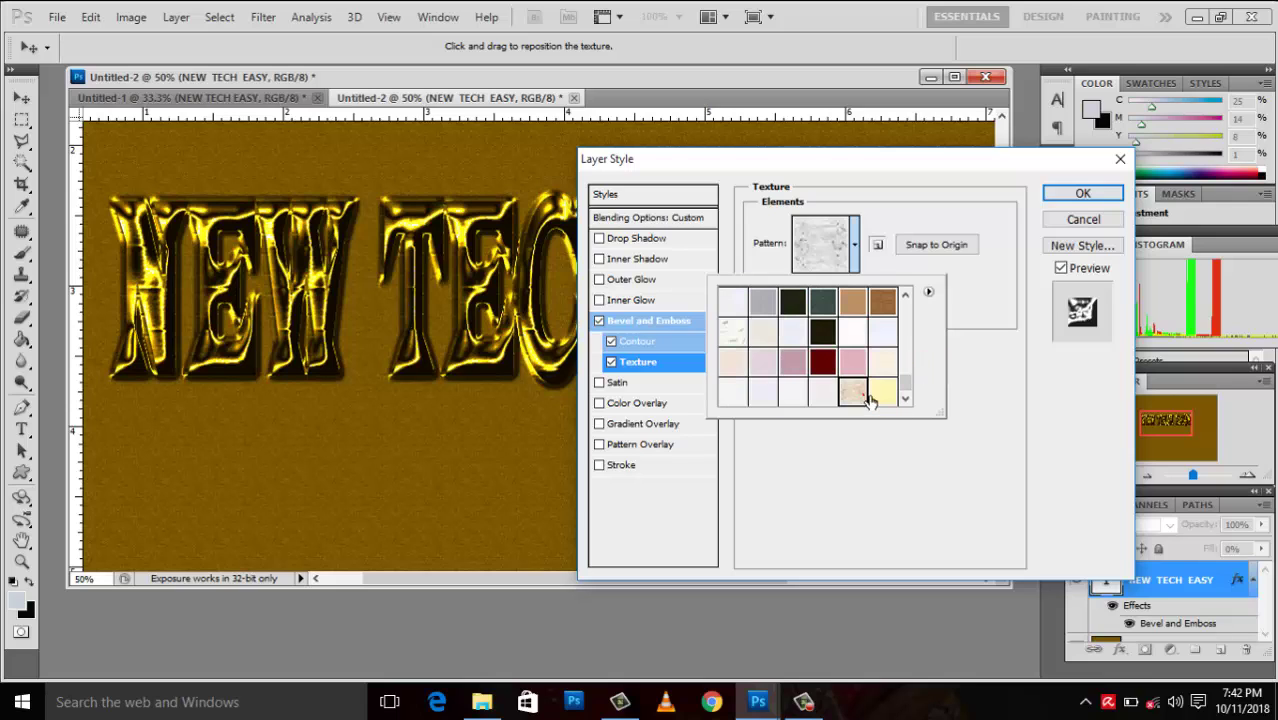
{"action": "left_click", "coordinate": [815, 393]}
{"action": "left_click", "coordinate": [790, 392]}
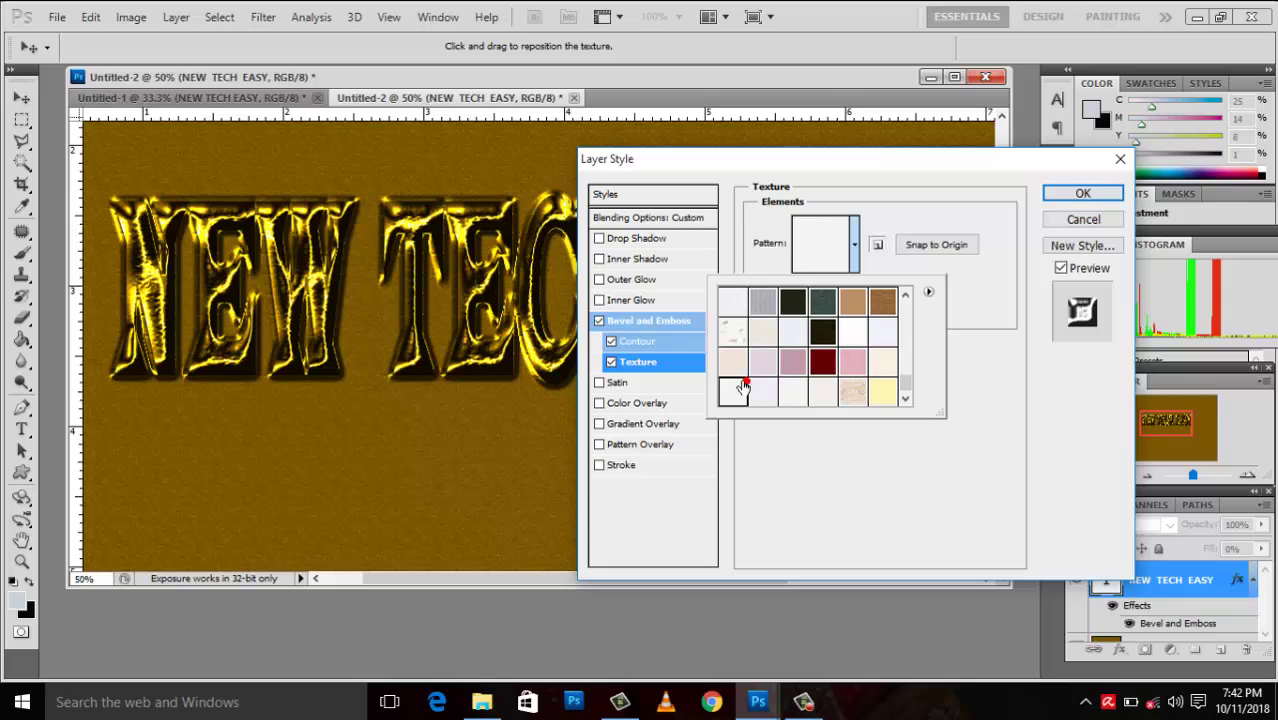
{"action": "left_click", "coordinate": [740, 366]}
Step: Compare grey, dark red, pink and white patterns, then settle on the dark grainy pattern
{"action": "left_click", "coordinate": [790, 364]}
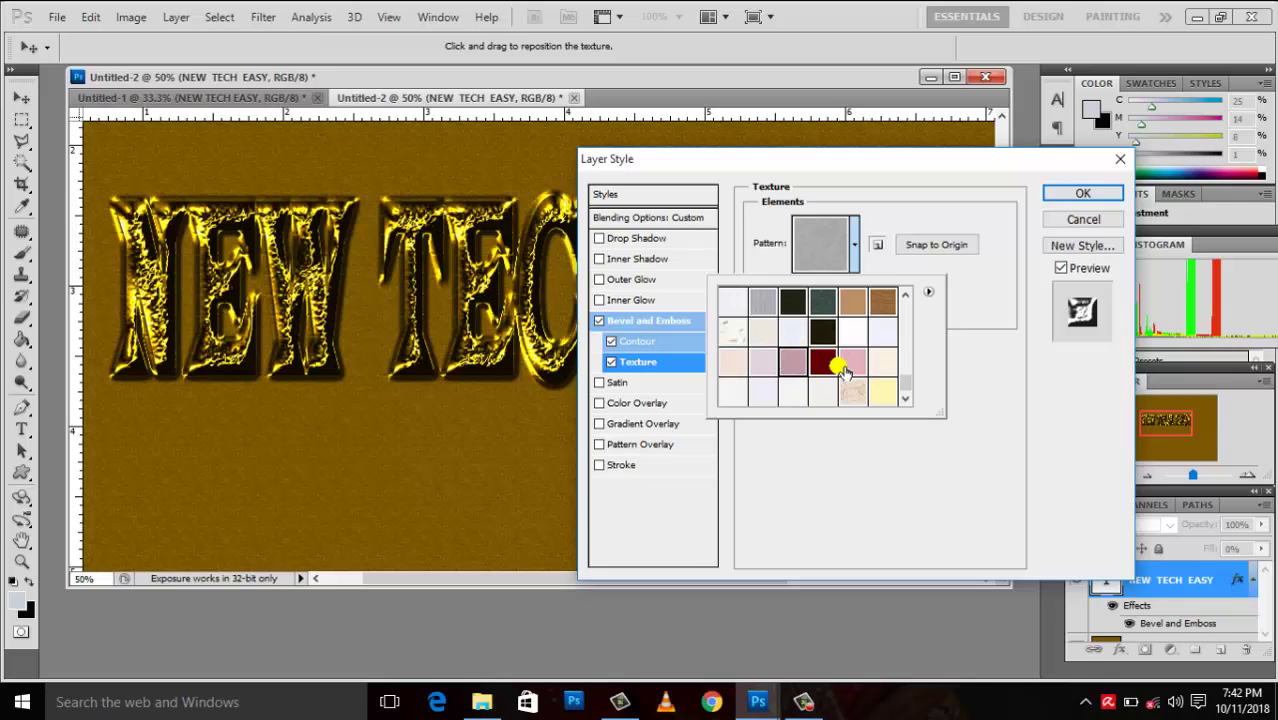
{"action": "left_click", "coordinate": [820, 364]}
{"action": "left_click", "coordinate": [850, 365]}
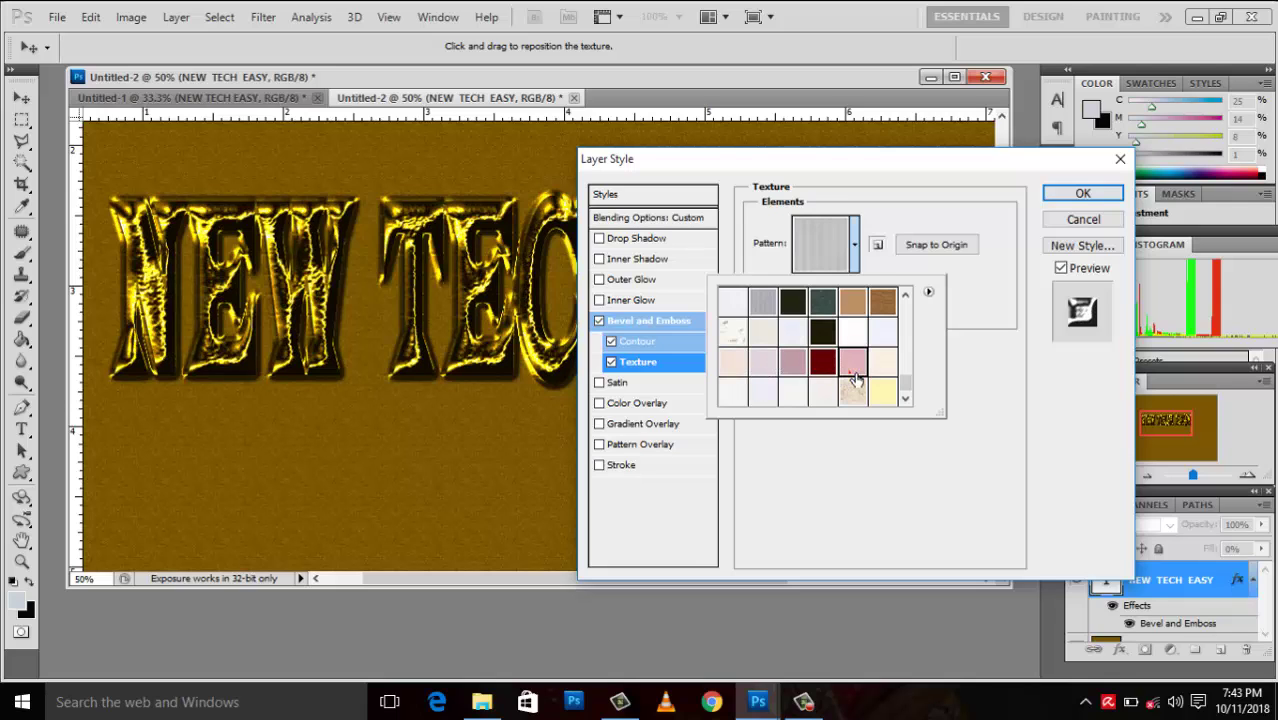
{"action": "left_click", "coordinate": [882, 362]}
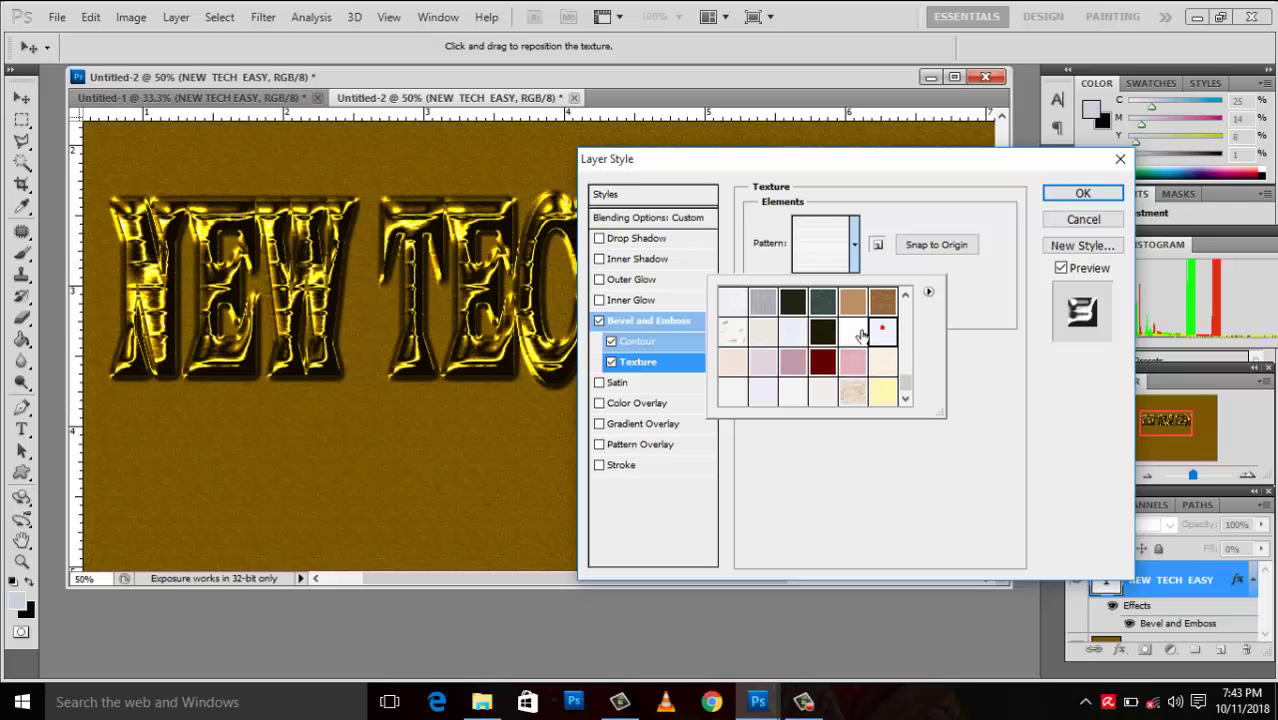
{"action": "left_click", "coordinate": [852, 332]}
{"action": "left_click", "coordinate": [820, 335]}
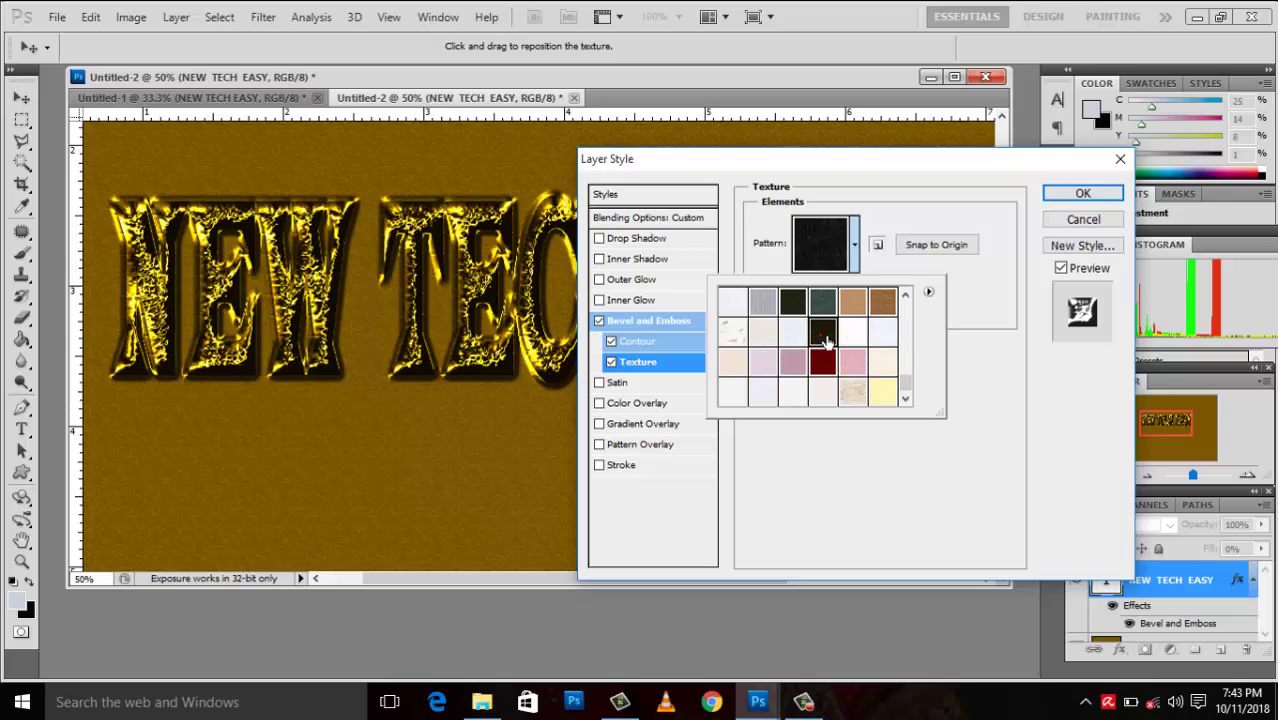
{"action": "left_click", "coordinate": [792, 332]}
{"action": "left_click", "coordinate": [818, 338]}
{"action": "left_click", "coordinate": [972, 360]}
{"action": "left_click", "coordinate": [851, 286]}
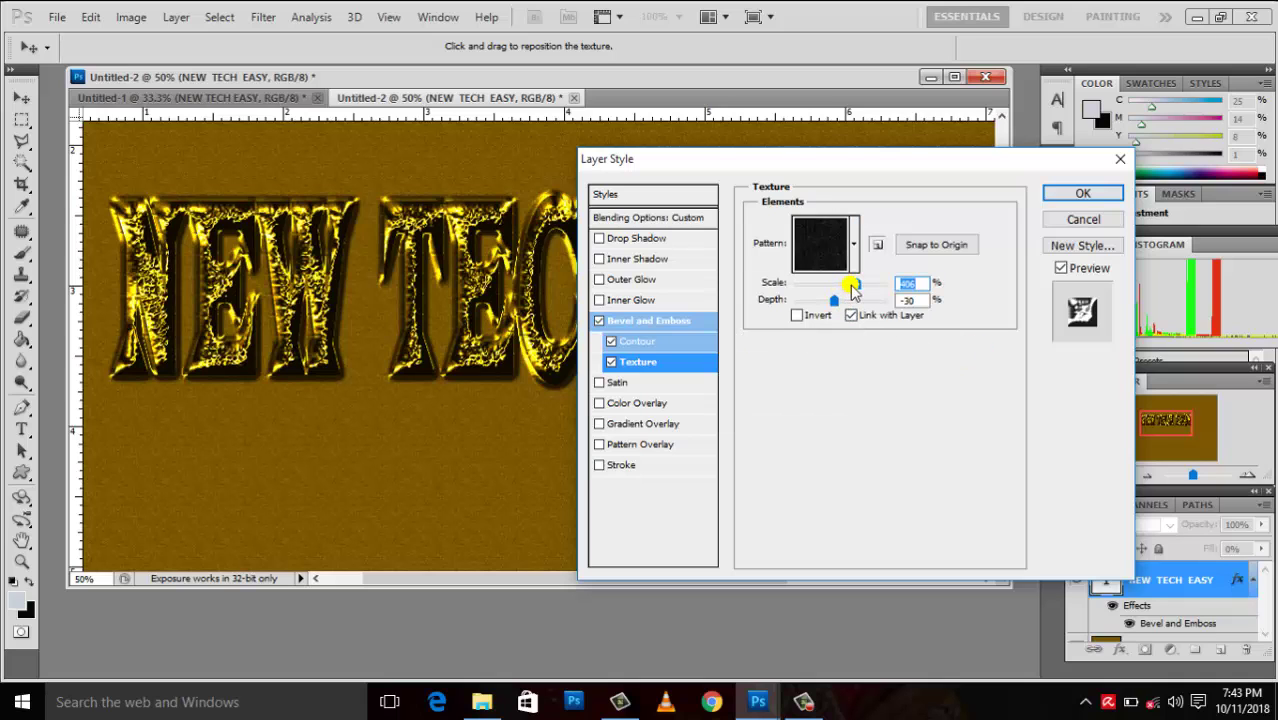
Step: Set texture Scale to 369, deepen the relief, switch to a grey grainy pattern, ease depth, and apply
{"action": "mouse_move", "coordinate": [857, 288]}
{"action": "left_mouse_down"}
{"action": "mouse_move", "coordinate": [873, 290]}
{"action": "mouse_move", "coordinate": [863, 293]}
{"action": "left_mouse_up"}
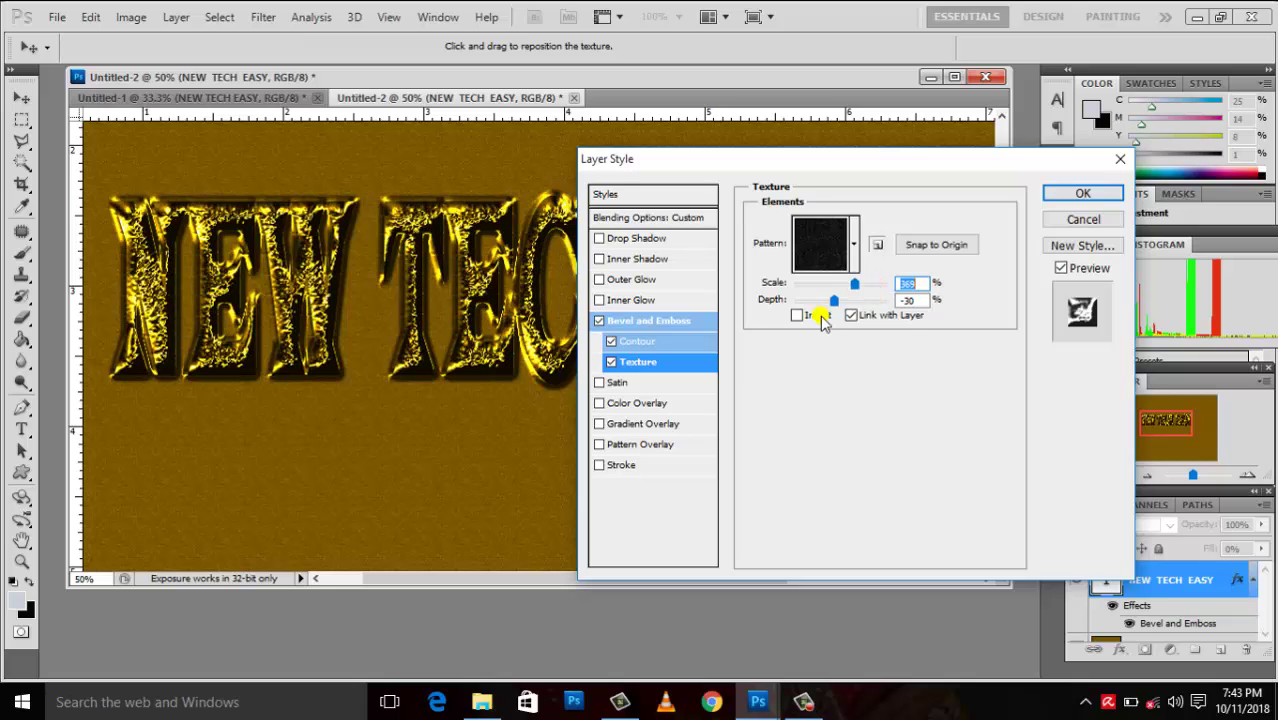
{"action": "left_click", "coordinate": [838, 299]}
{"action": "left_click_drag", "start_coordinate": [833, 298], "coordinate": [866, 301]}
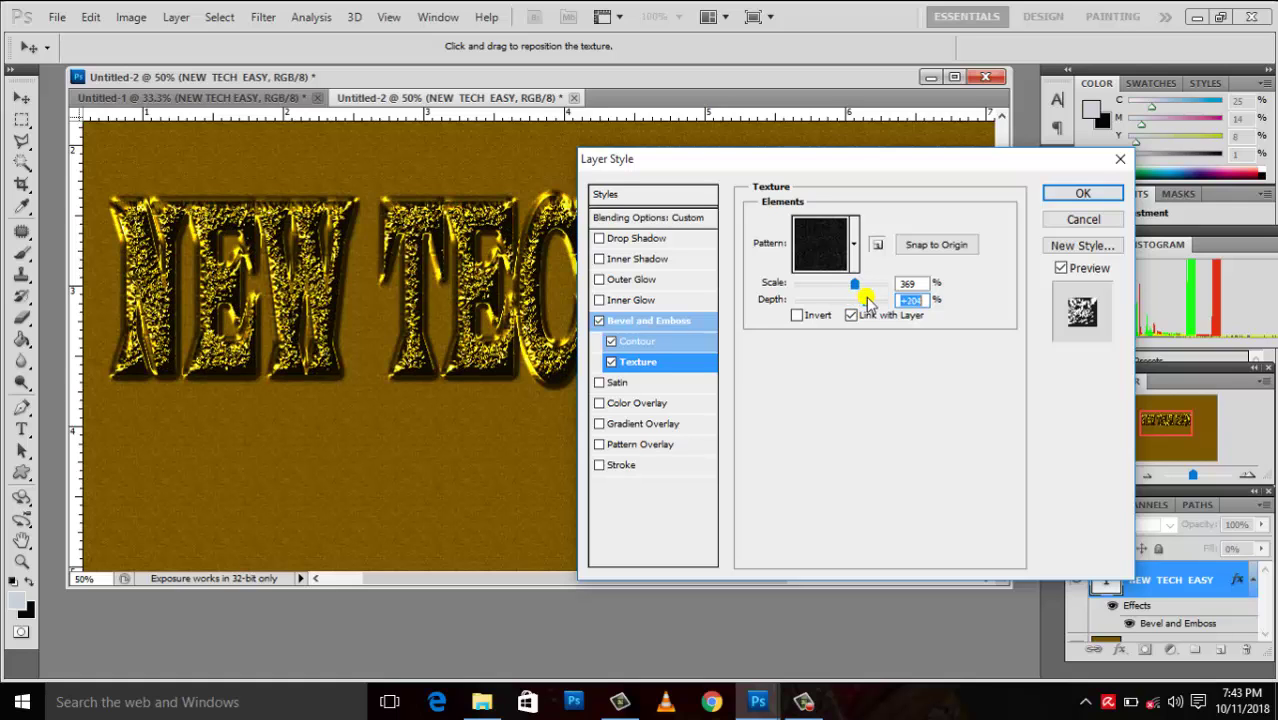
{"action": "left_click", "coordinate": [853, 244]}
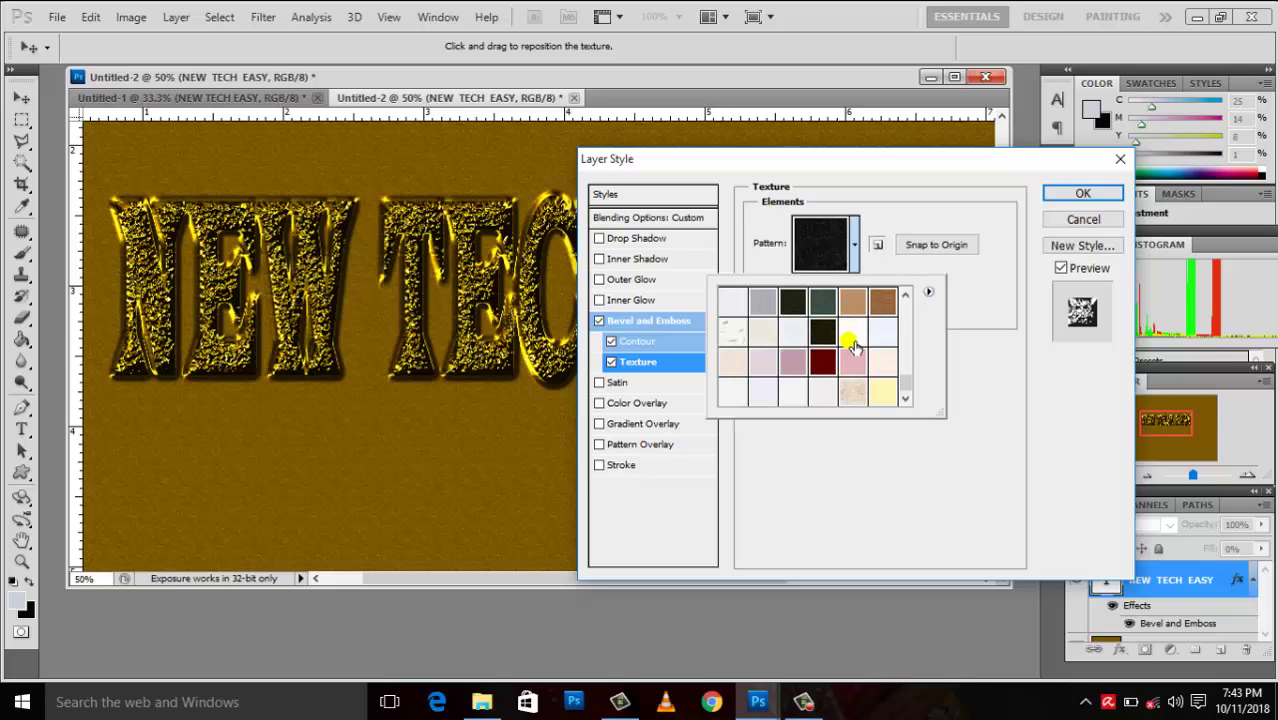
{"action": "left_click", "coordinate": [785, 364]}
{"action": "left_click", "coordinate": [1035, 412]}
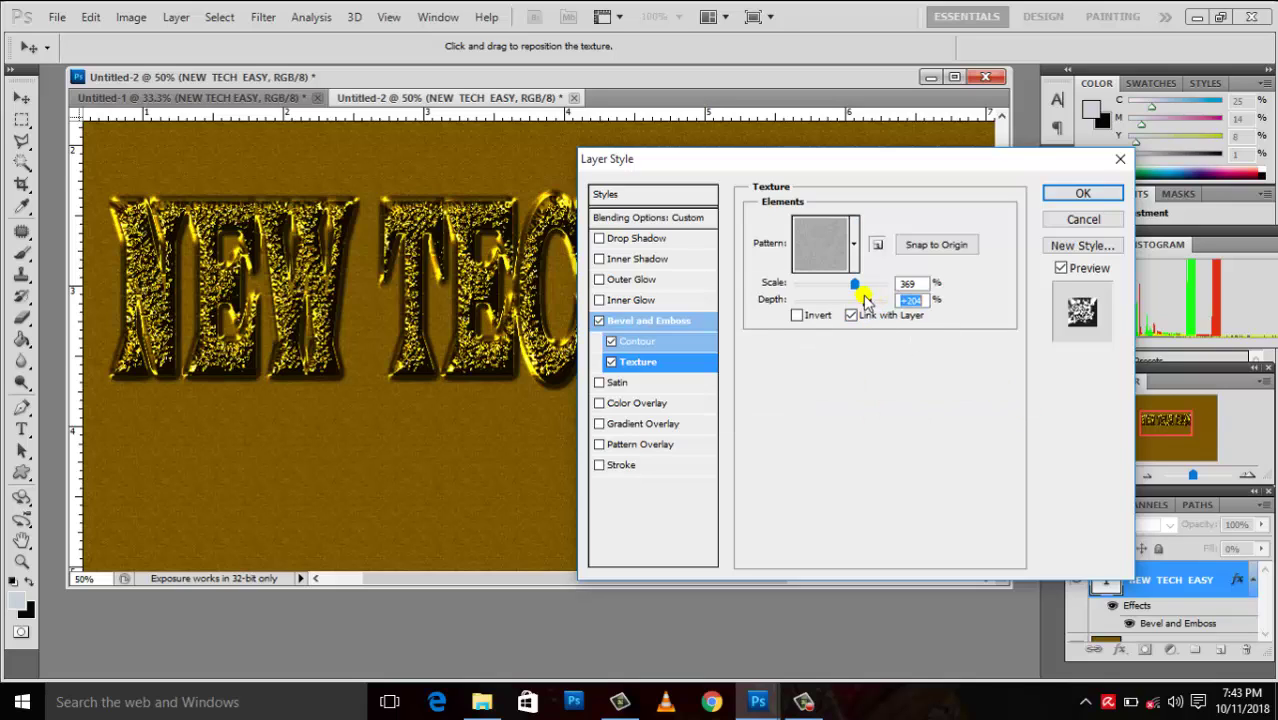
{"action": "left_click_drag", "start_coordinate": [865, 300], "coordinate": [863, 300]}
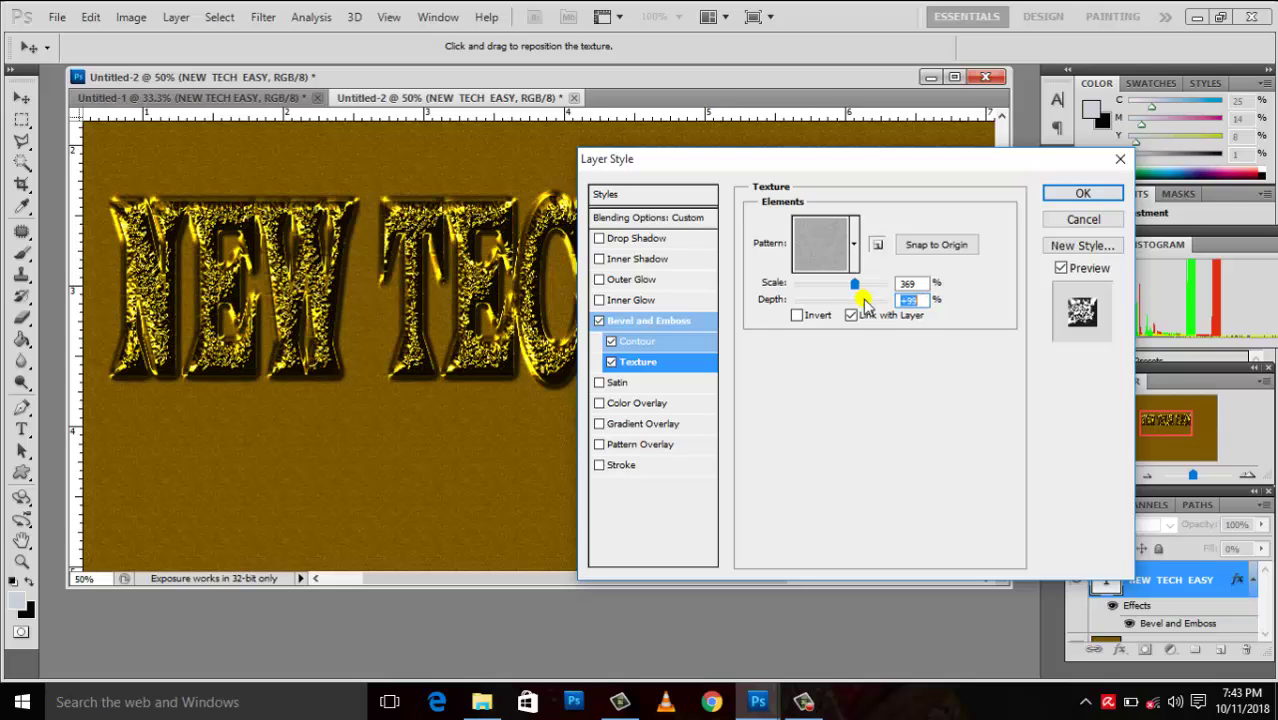
{"action": "left_click", "coordinate": [1082, 193]}
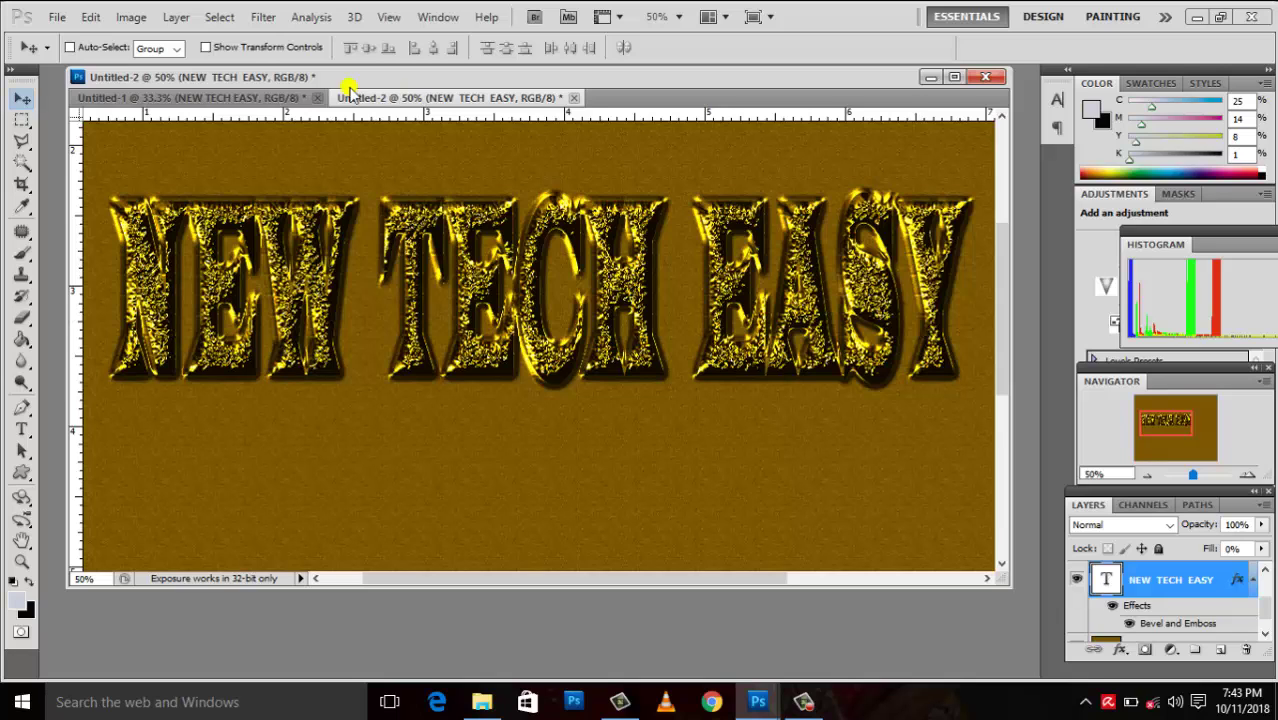
Step: Flip between Untitled-1 and Untitled-2, ending on the first smooth gold version
{"action": "left_click", "coordinate": [203, 94]}
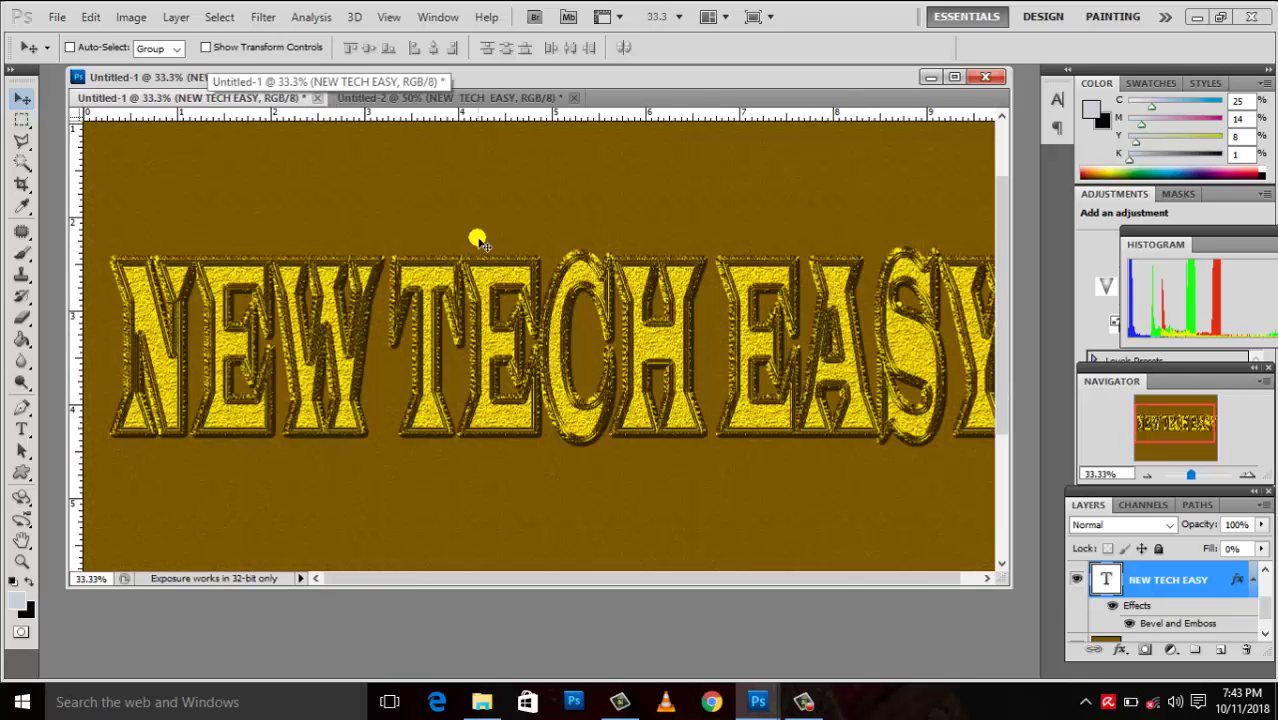
{"action": "left_click", "coordinate": [455, 97]}
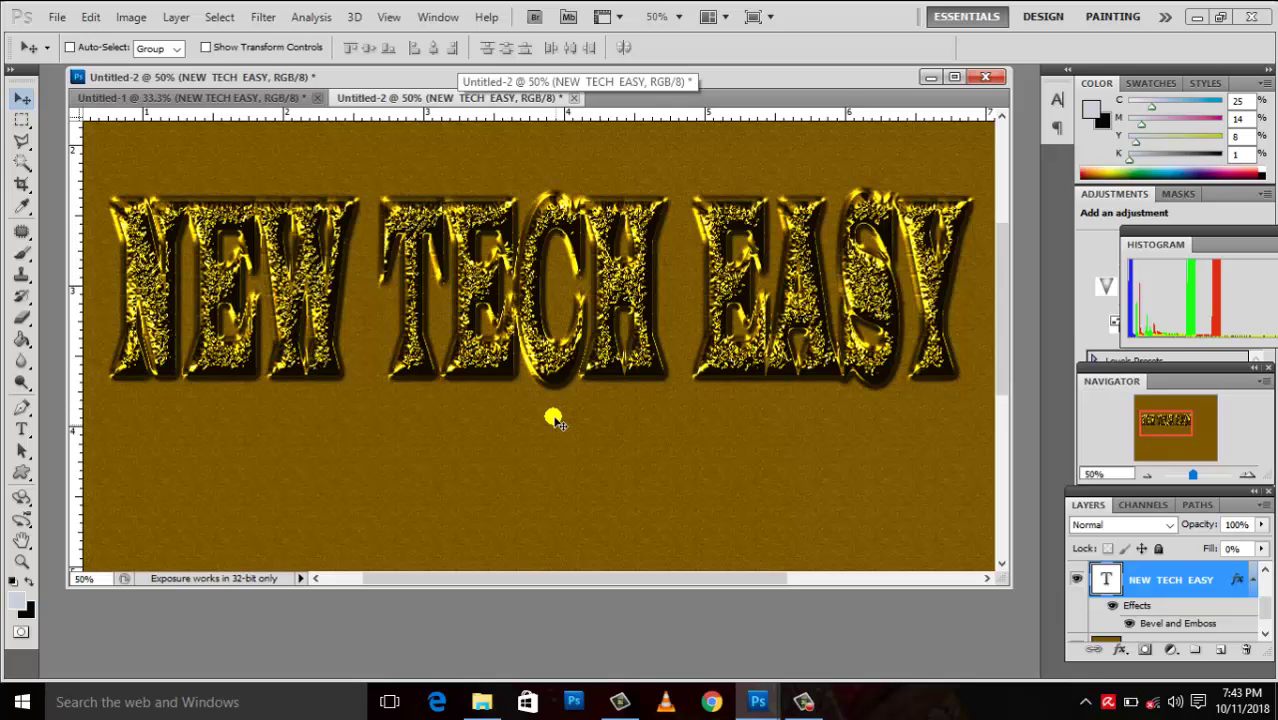
{"action": "left_click", "coordinate": [240, 100]}
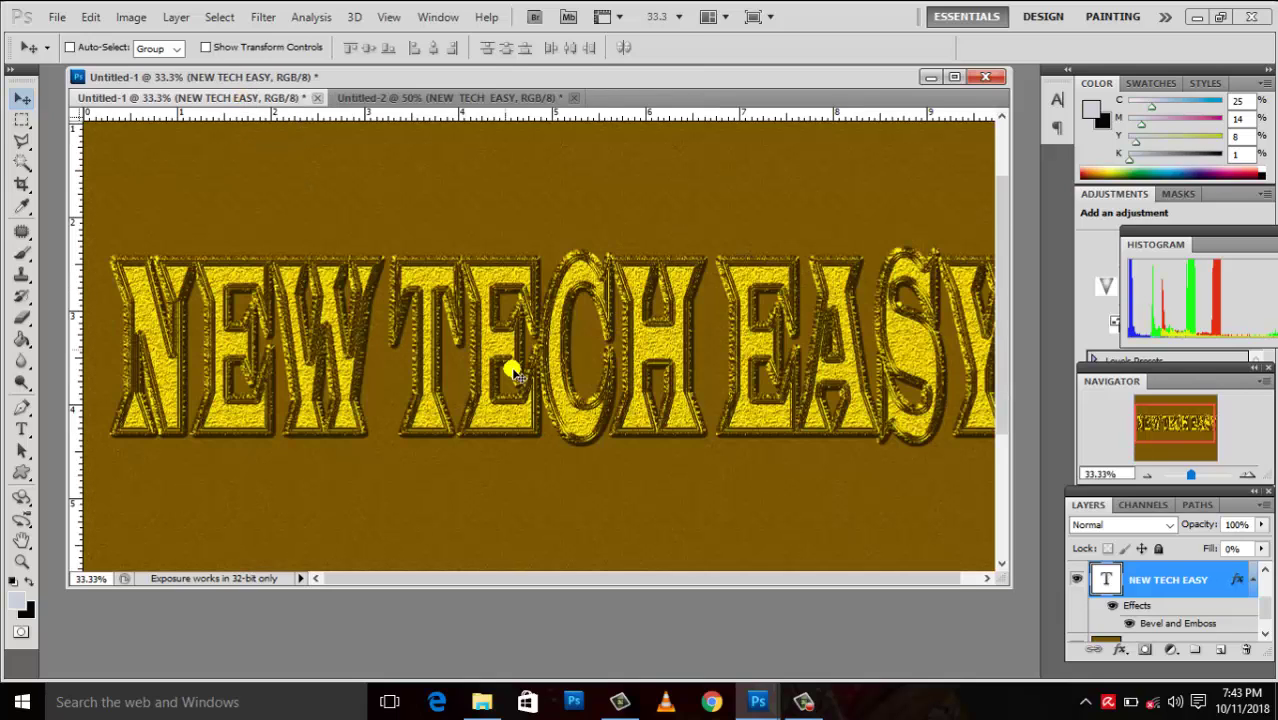